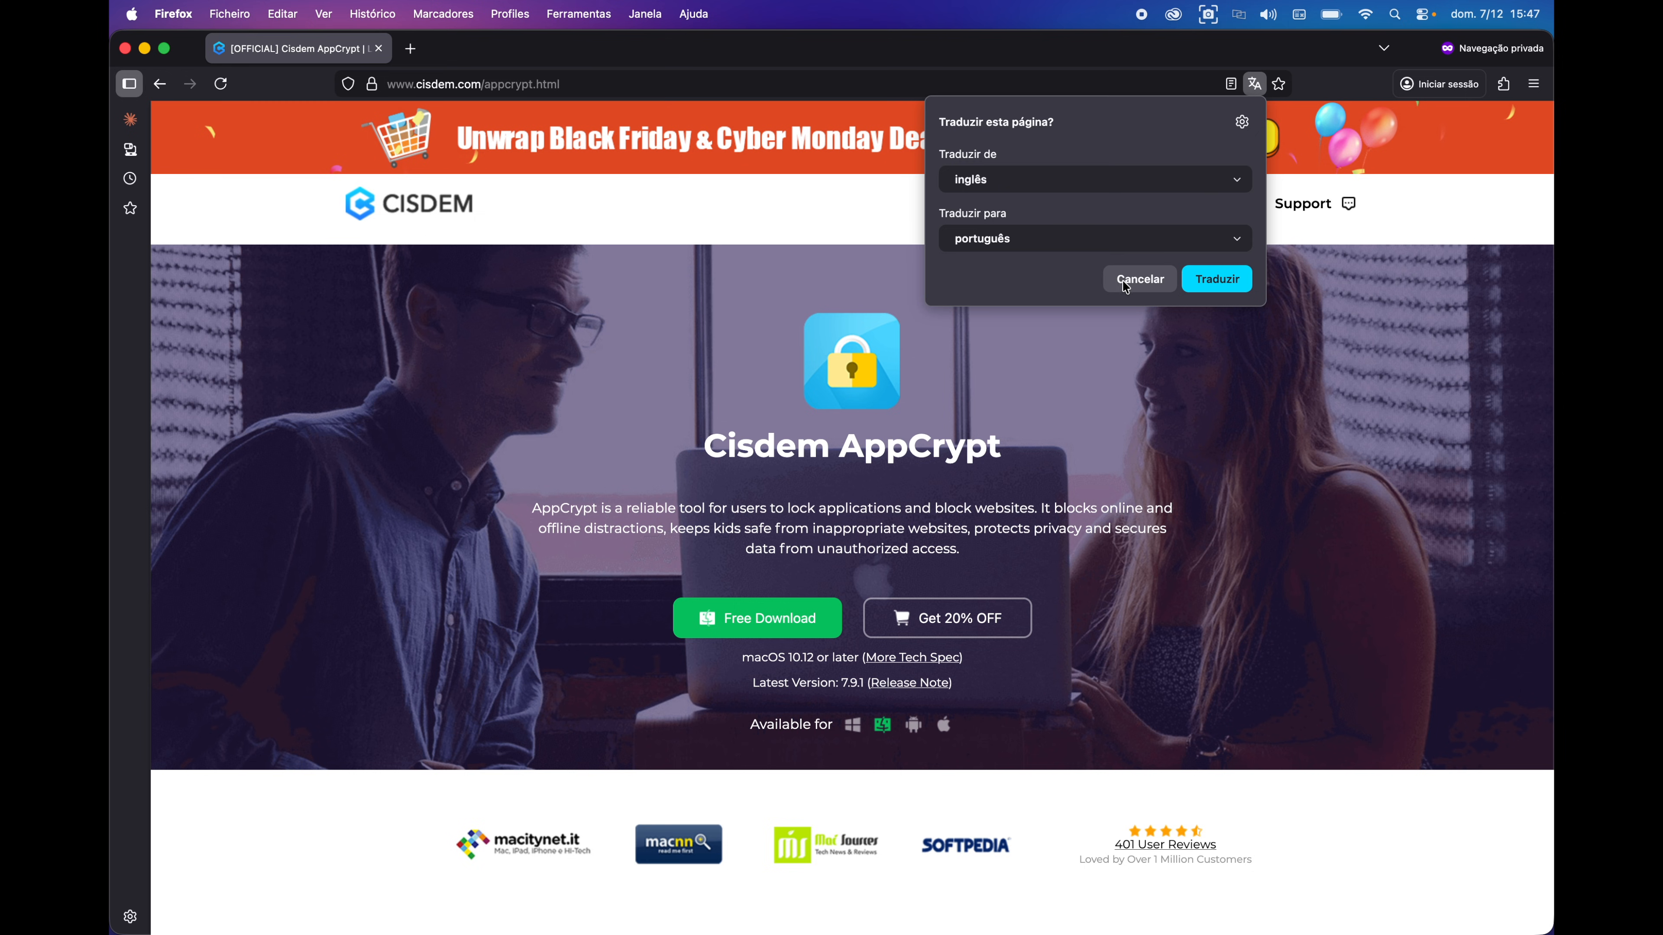
- Dismiss the translation prompt and scroll past app locking and website blocking to the schedule section
left_click(1138, 280)
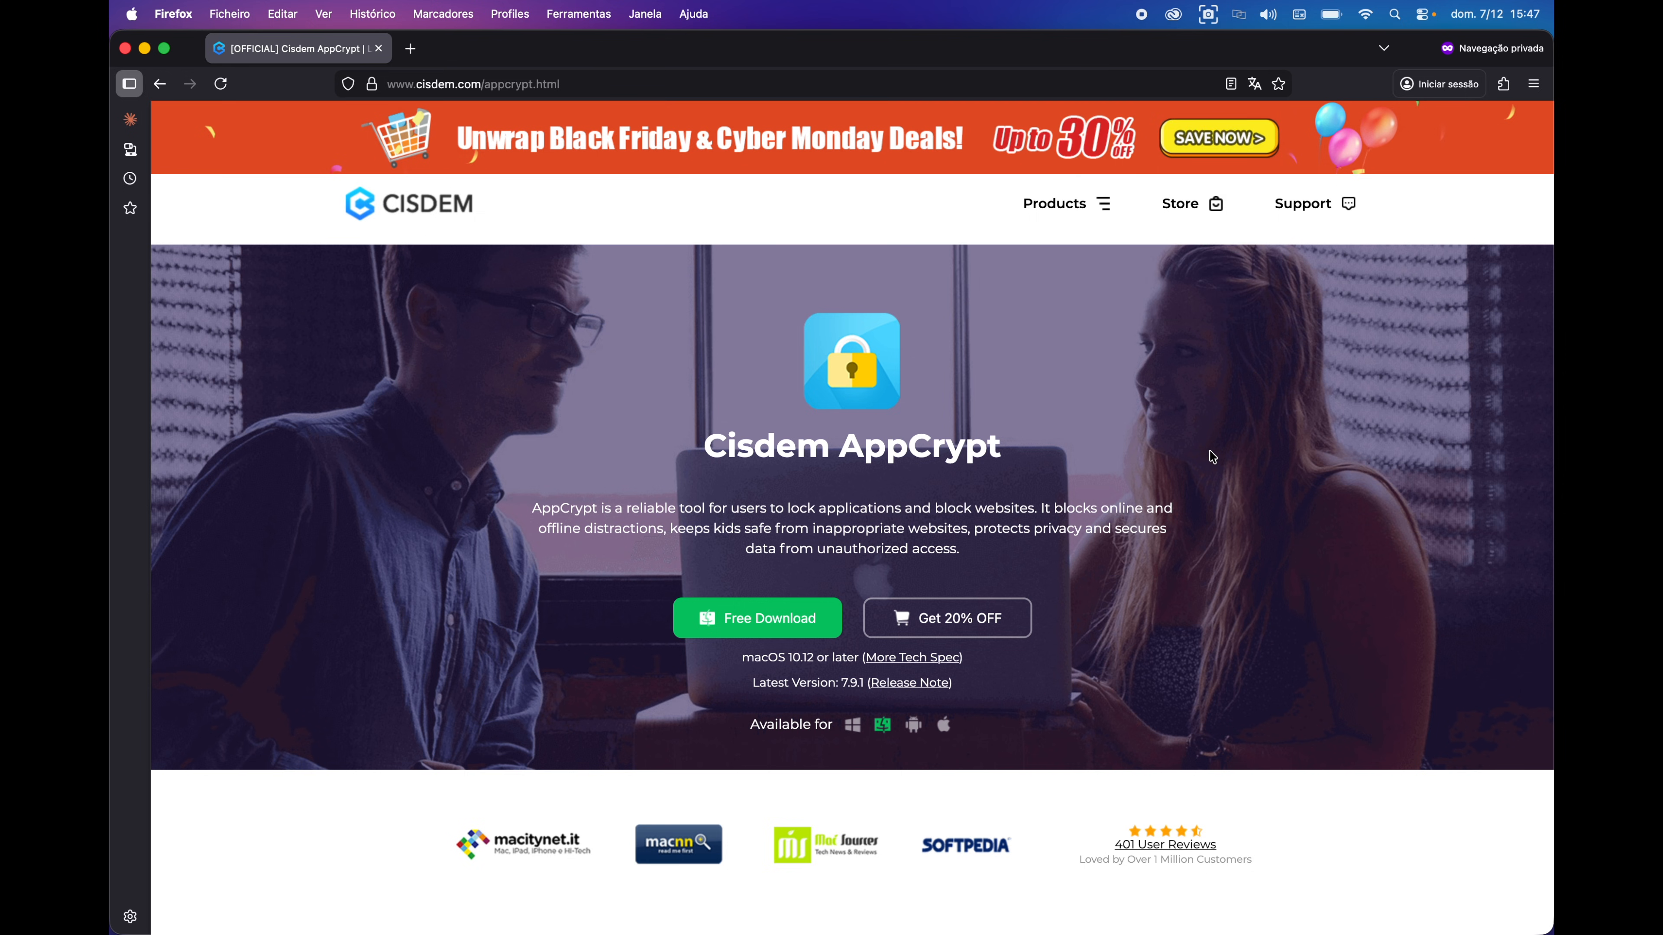
scroll(1210, 450, "down", 3)
scroll(1213, 456, "up", 3)
scroll(1212, 457, "down", 10)
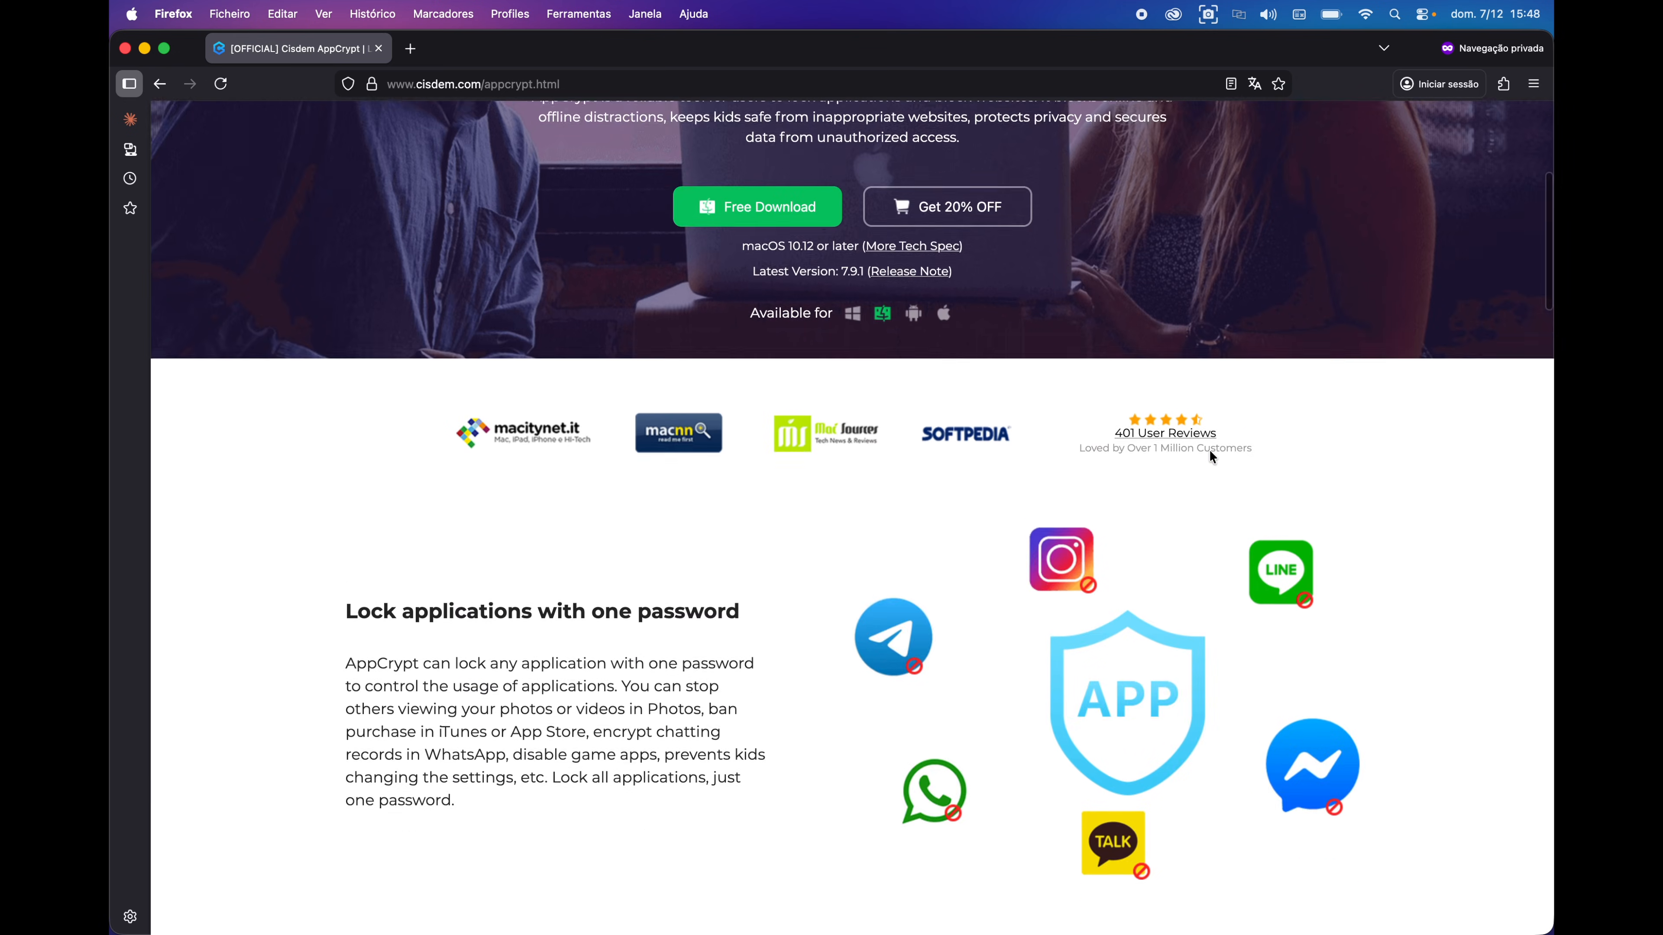
scroll(601, 635, "down", 1)
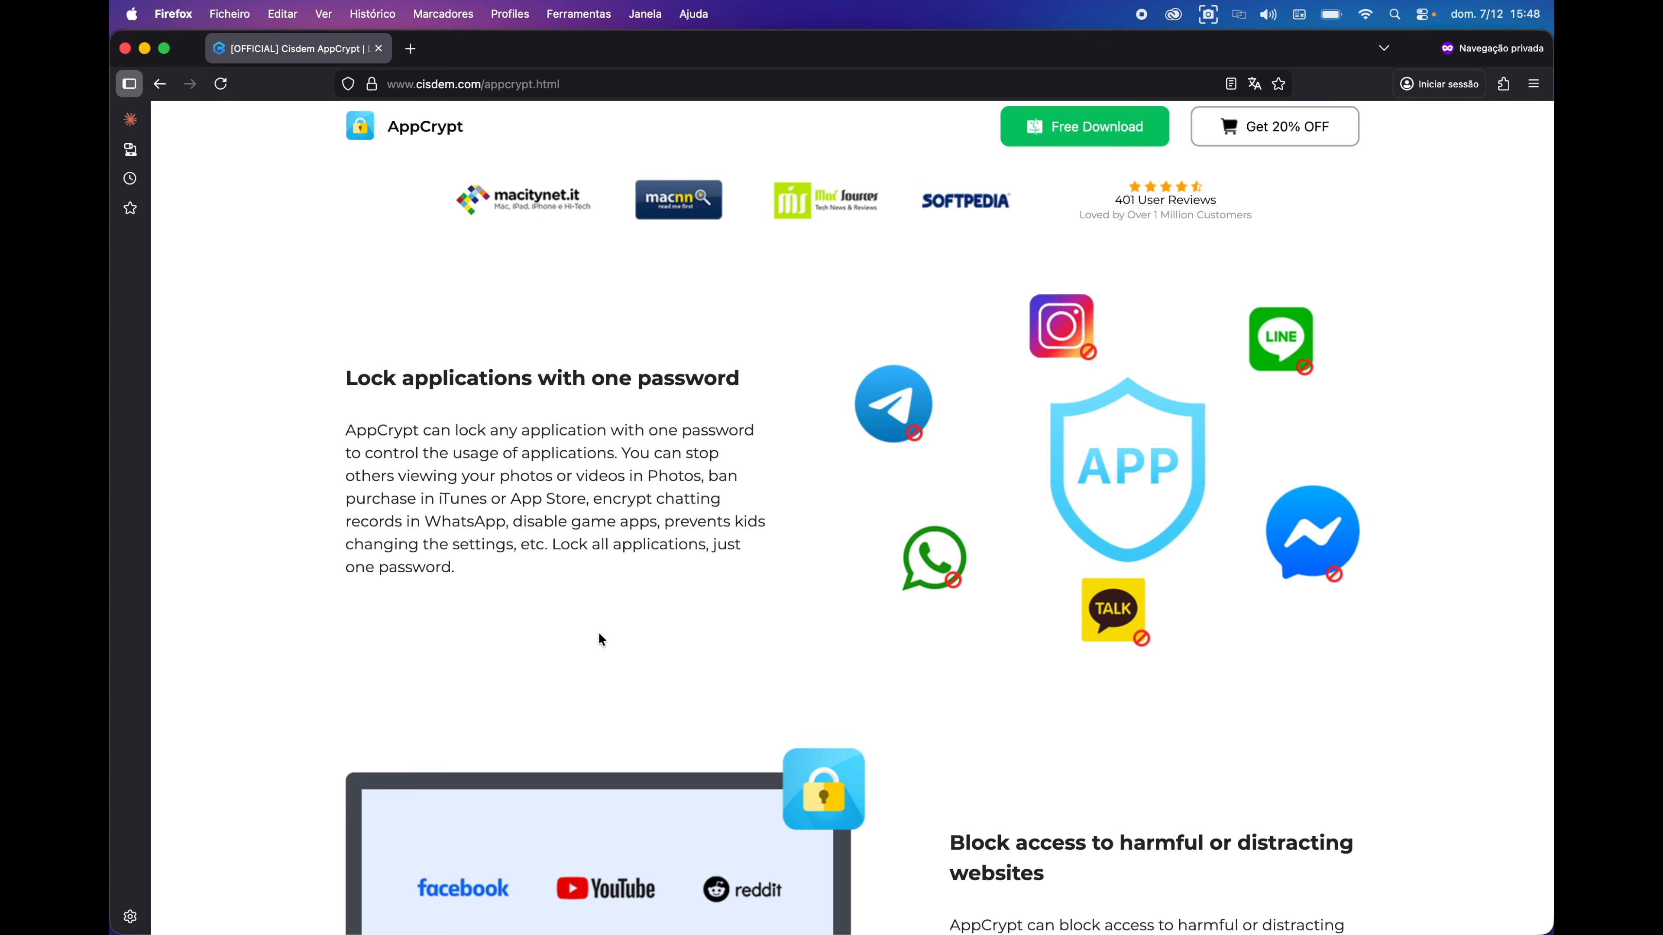
scroll(599, 634, "down", 6)
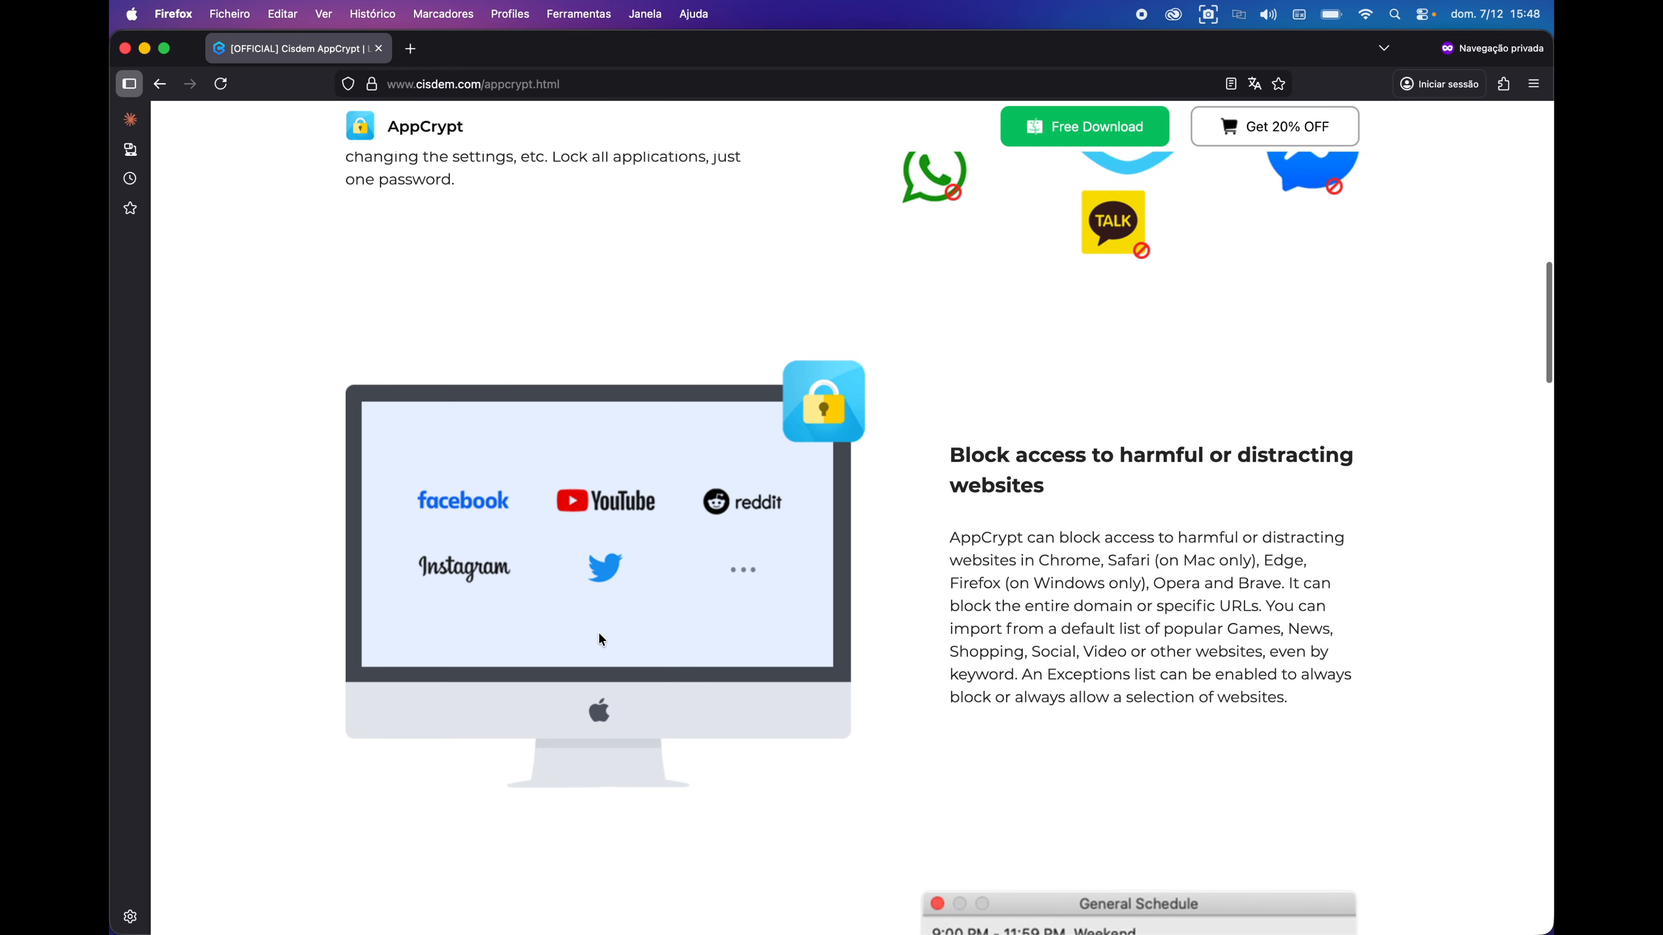
scroll(601, 638, "down", 1)
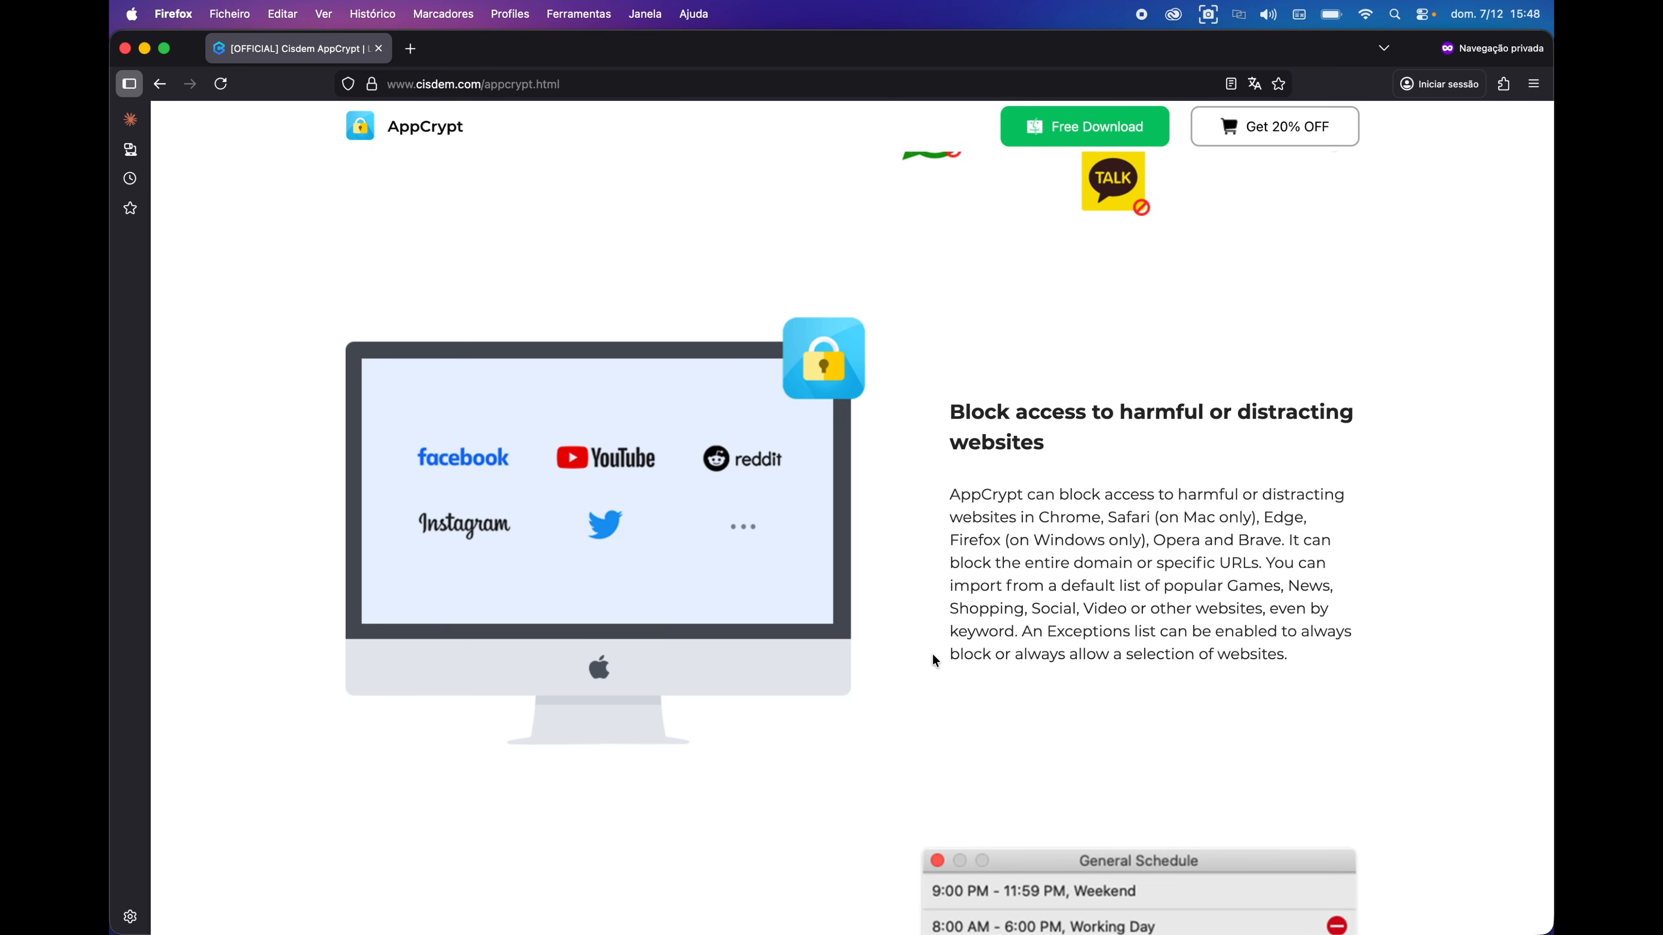
scroll(933, 655, "down", 6)
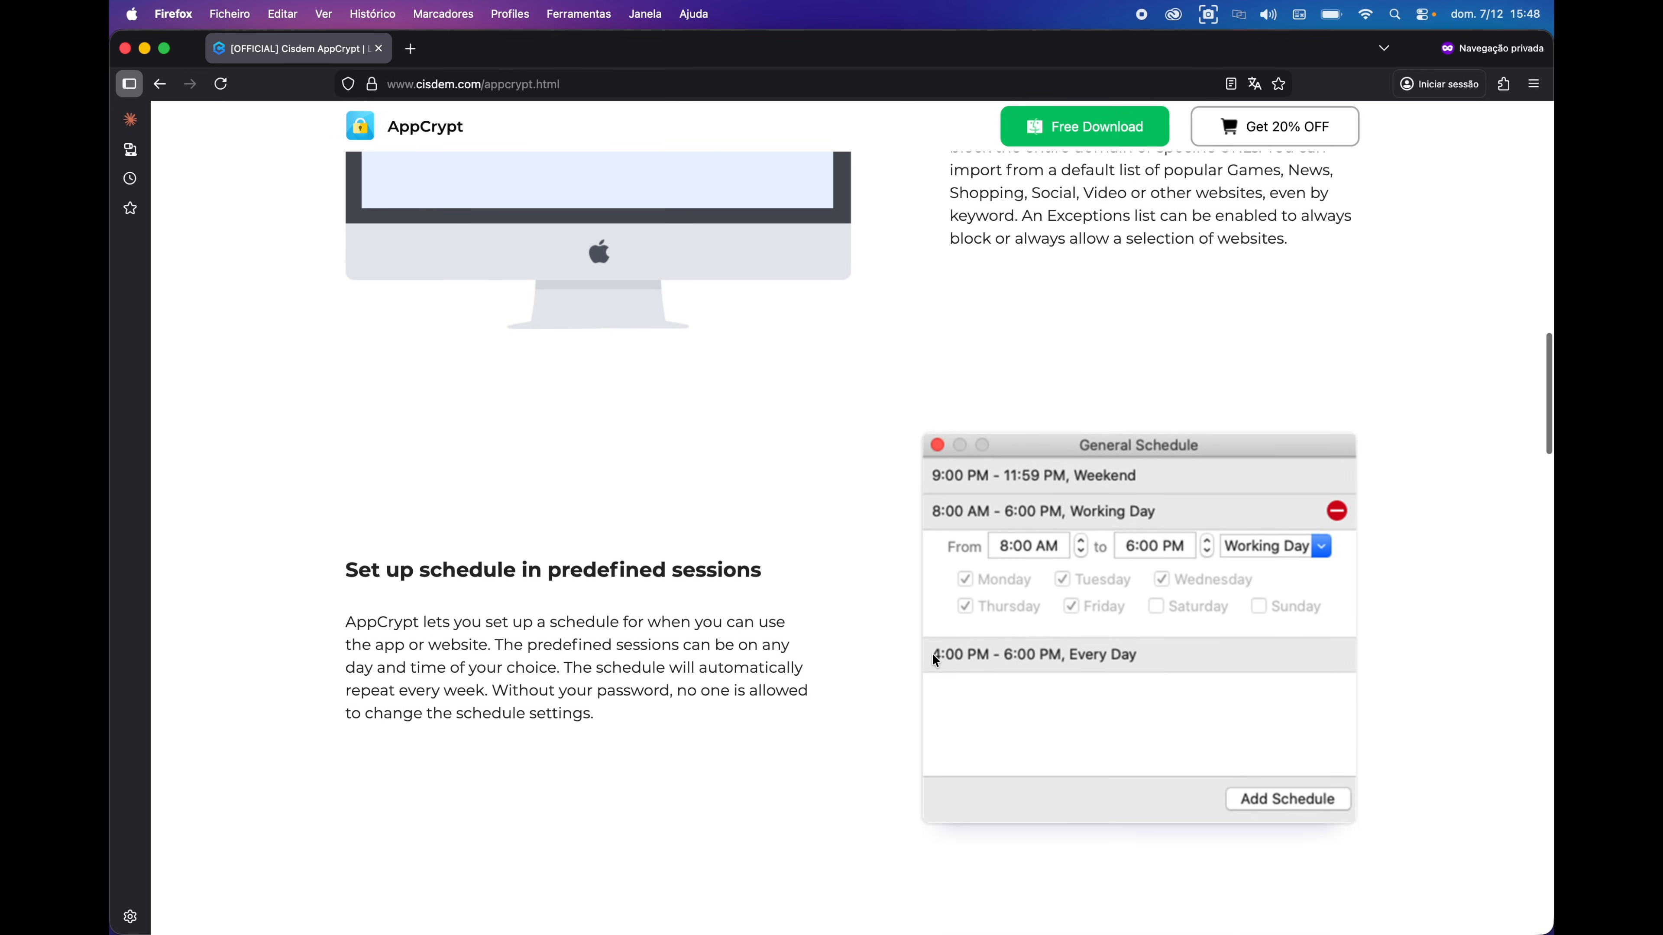
- Scroll through the Failed Attempt Log and yourself/kids/business cards, then back up to Free Download
scroll(880, 622, "down", 1)
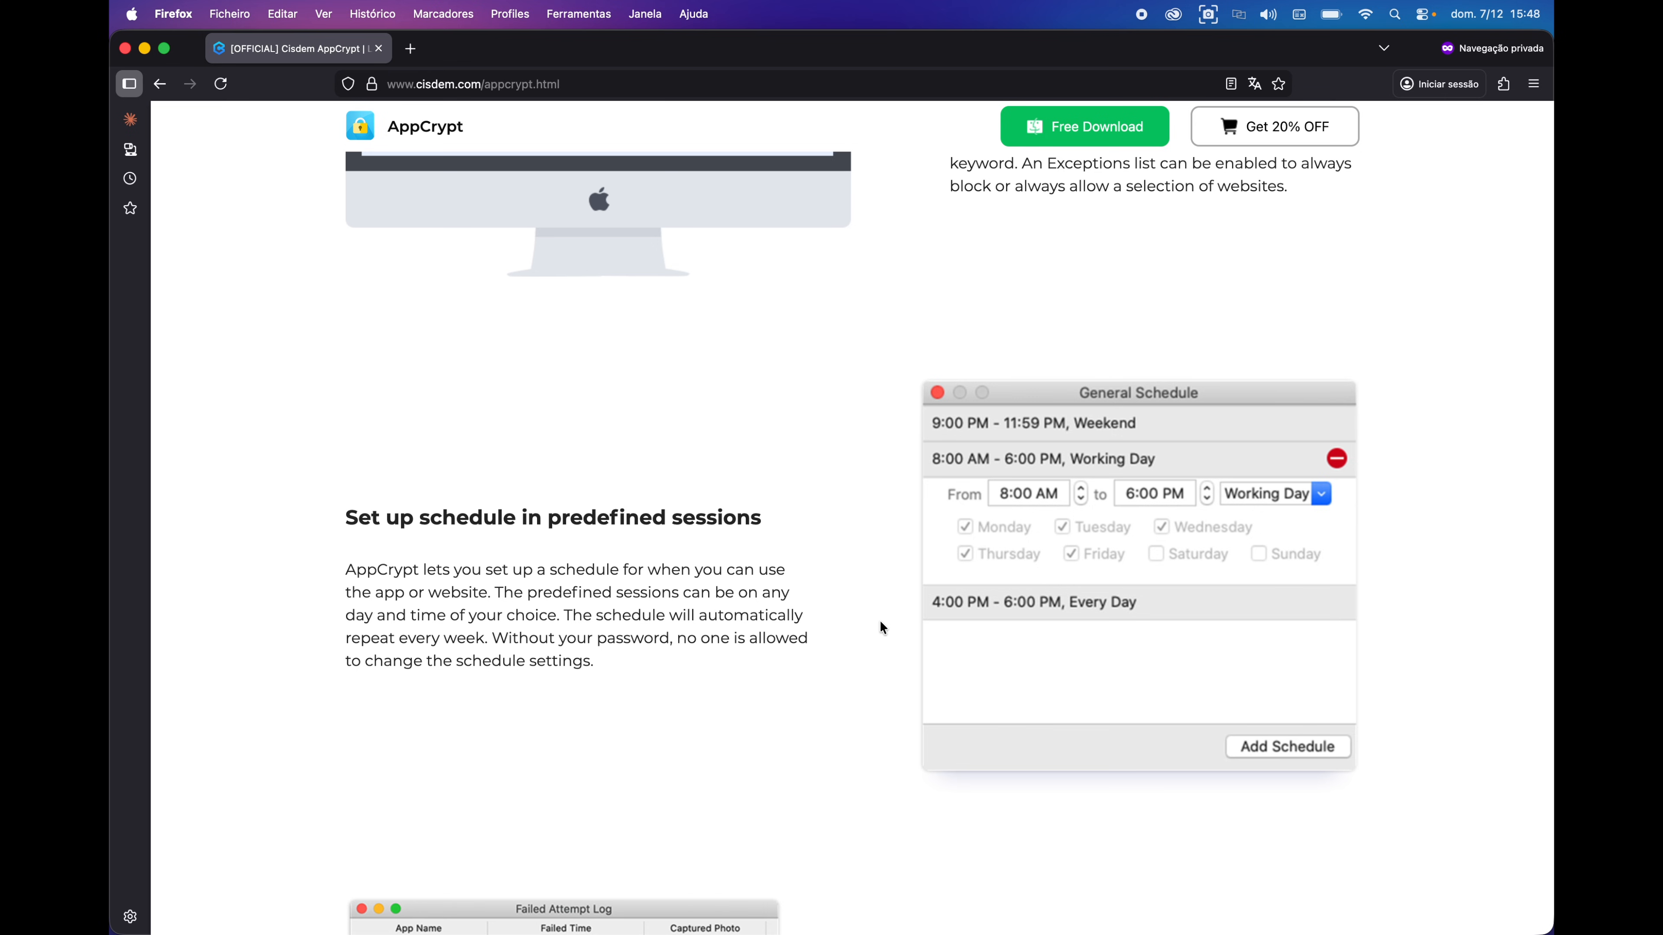
scroll(880, 623, "down", 10)
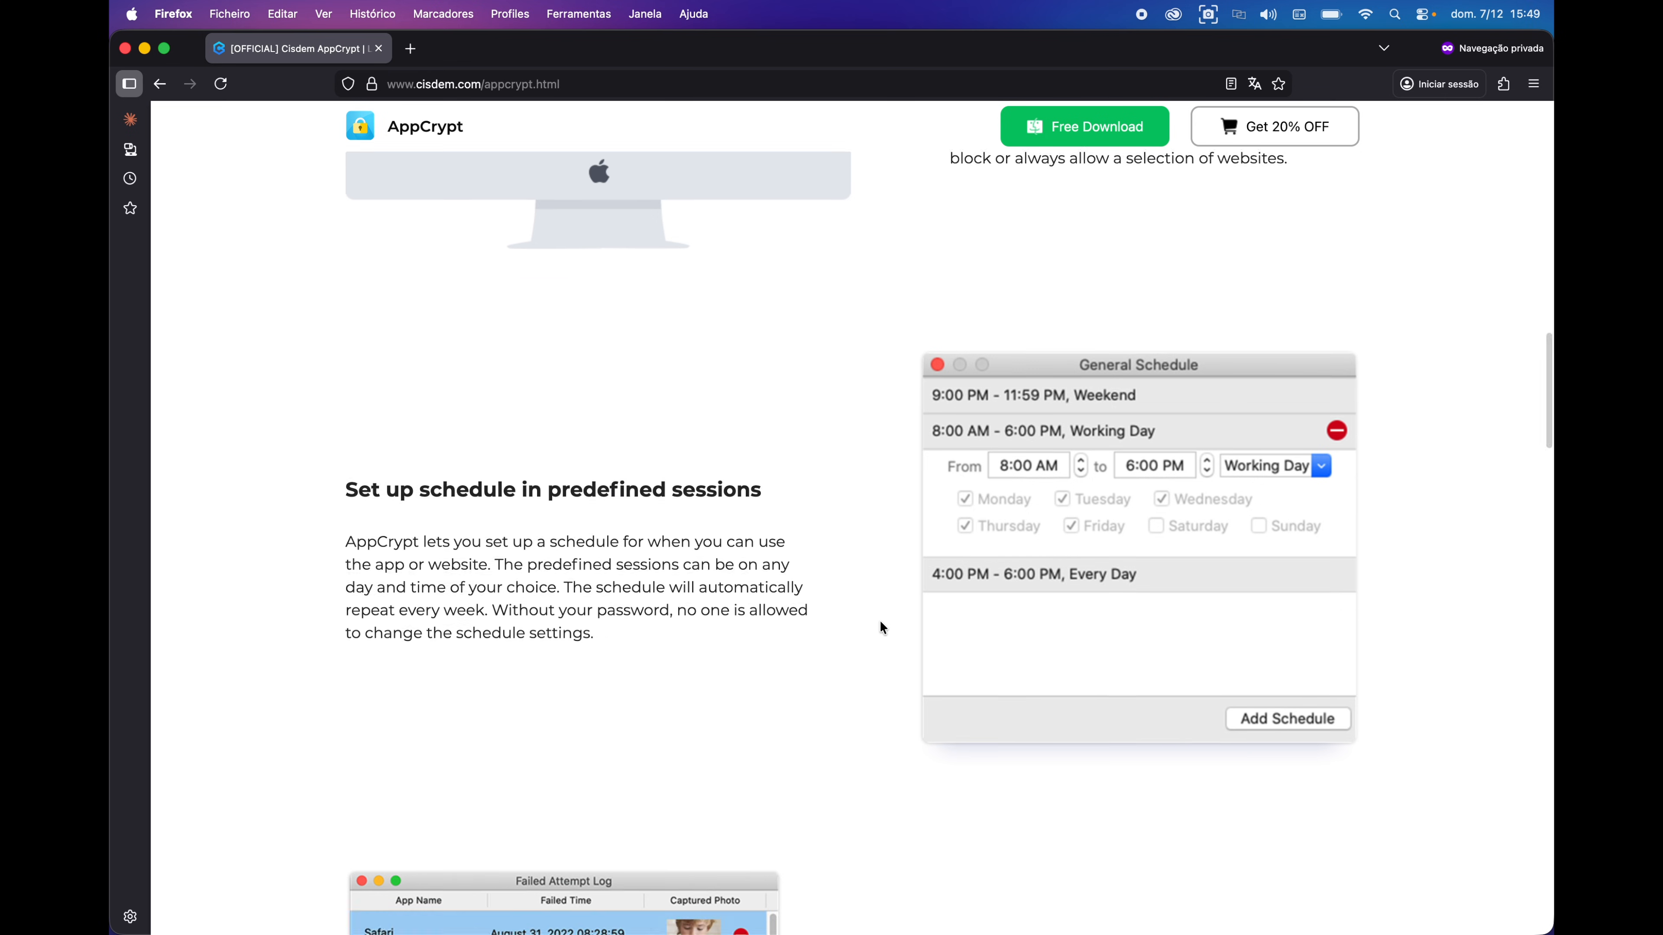
scroll(793, 462, "down", 2)
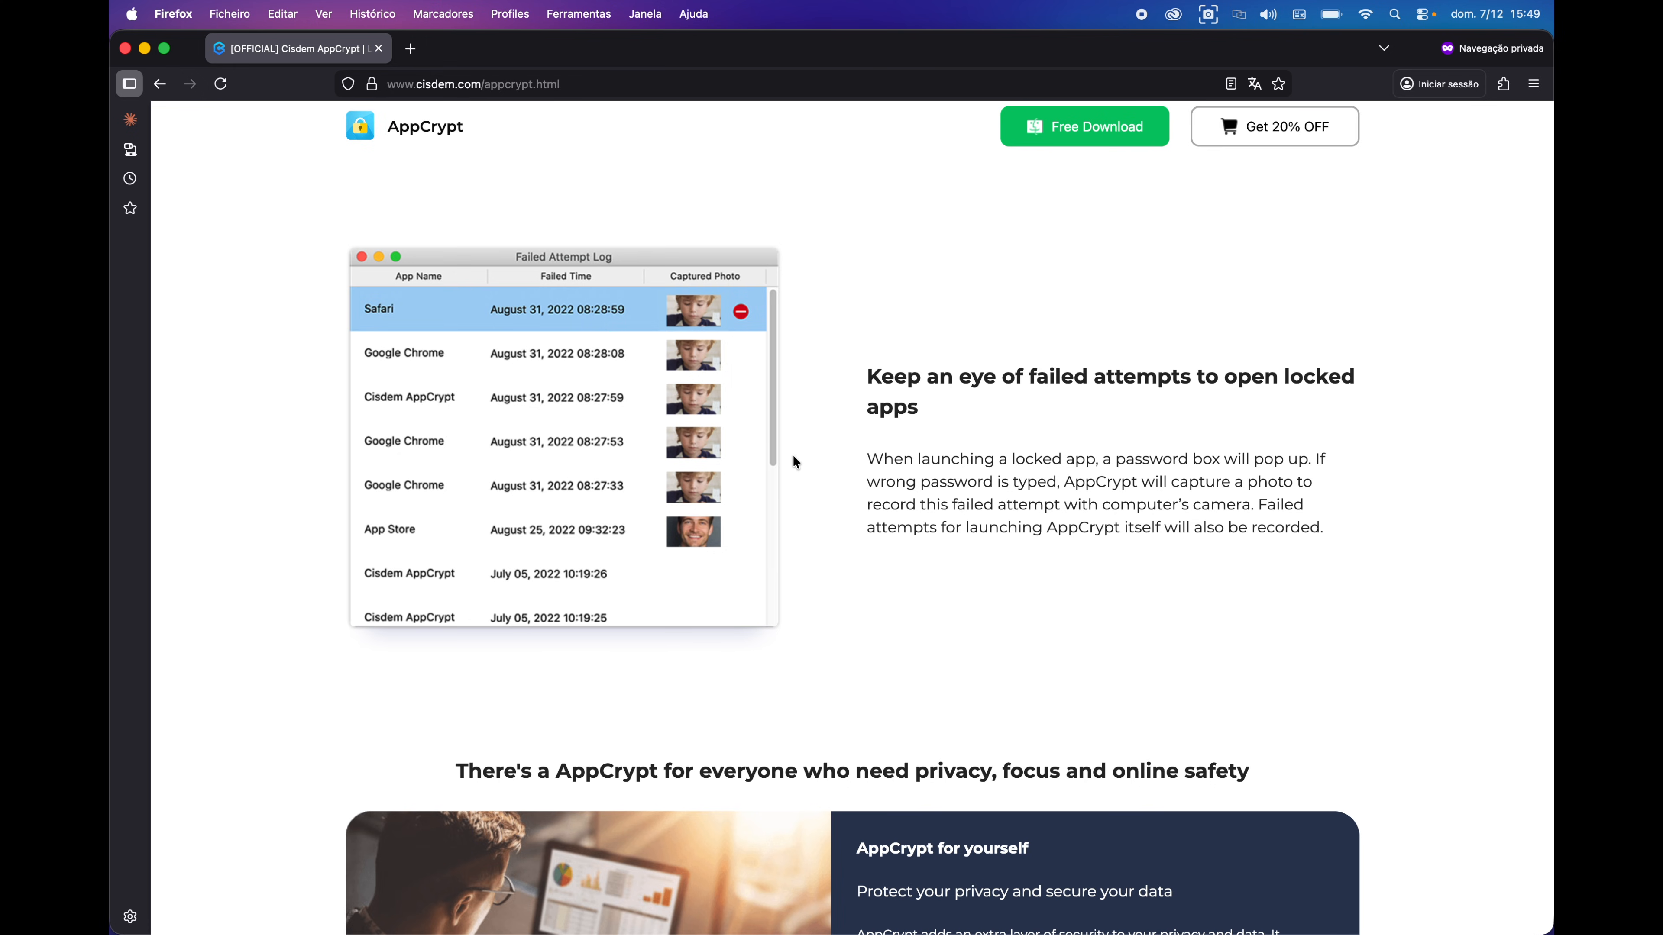
scroll(793, 459, "down", 10)
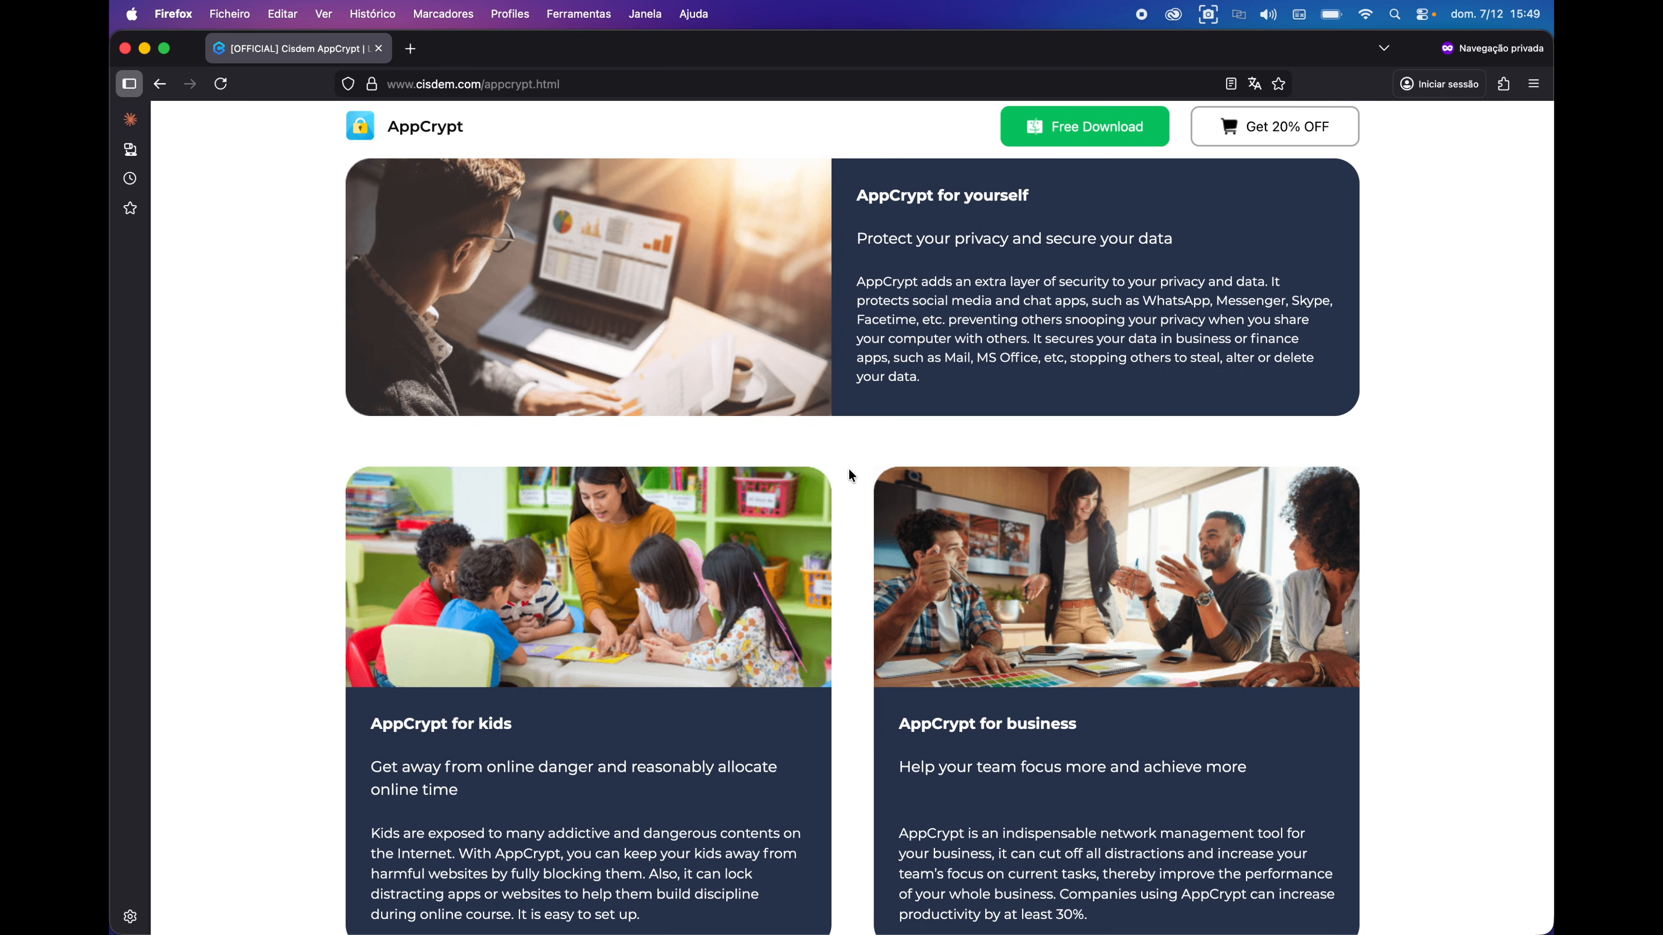
scroll(848, 471, "up", 15)
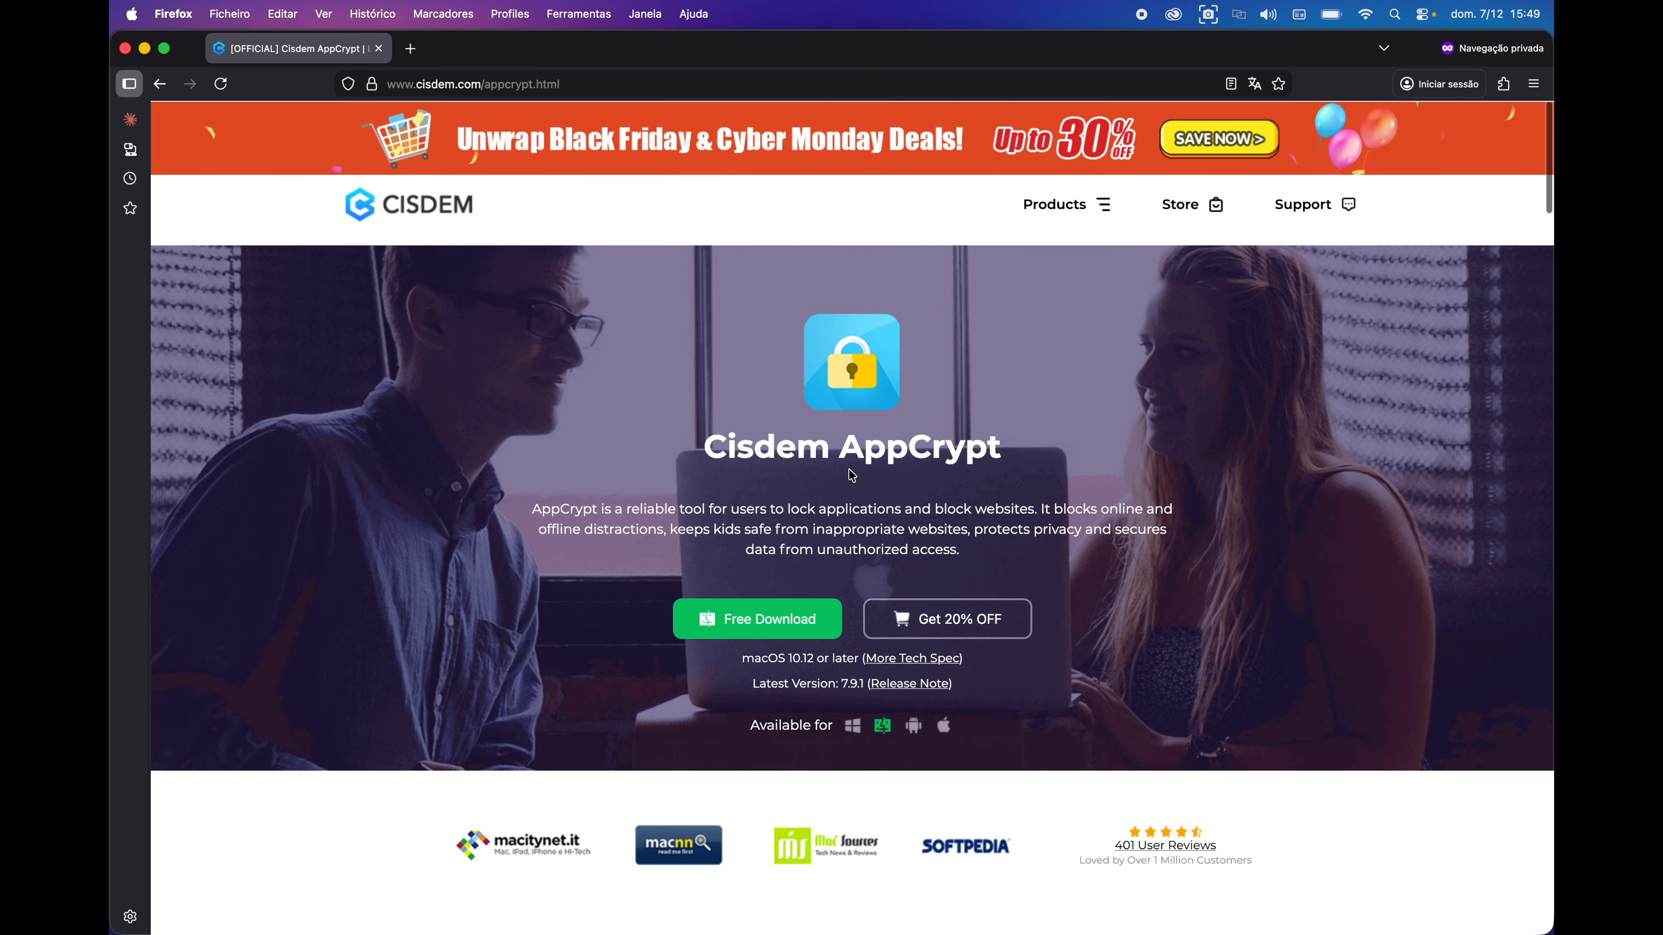
- Download cisdem-appcrypt.dmg and drag Cisdem AppCrypt into the Applications folder
left_click(757, 634)
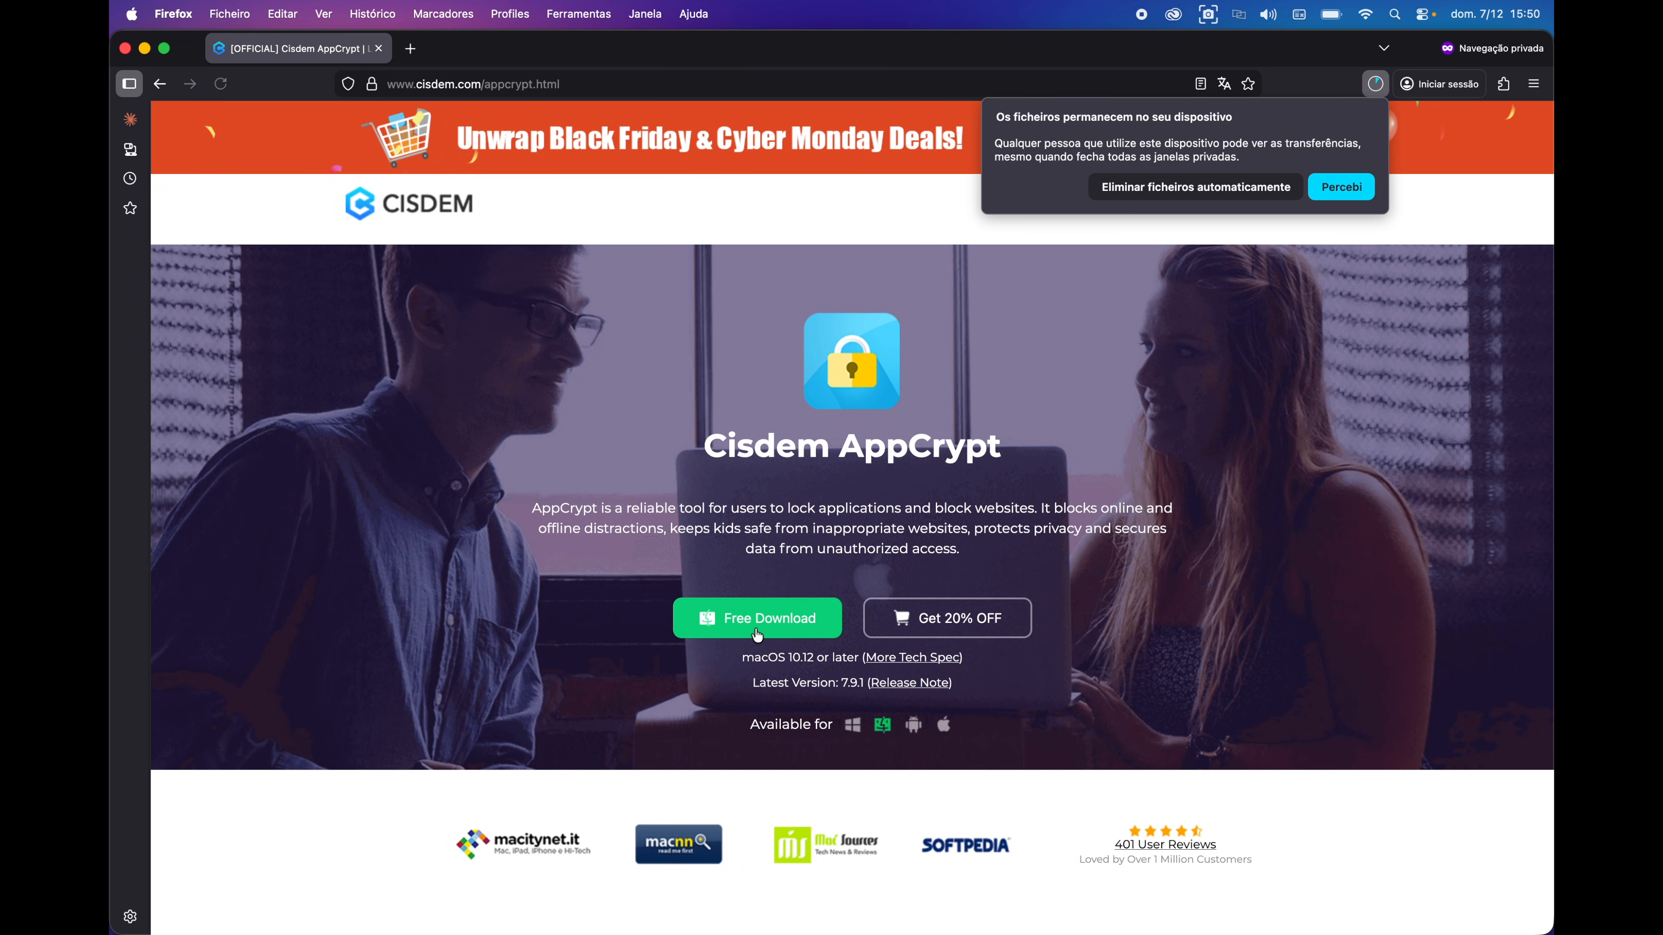
left_click(1362, 189)
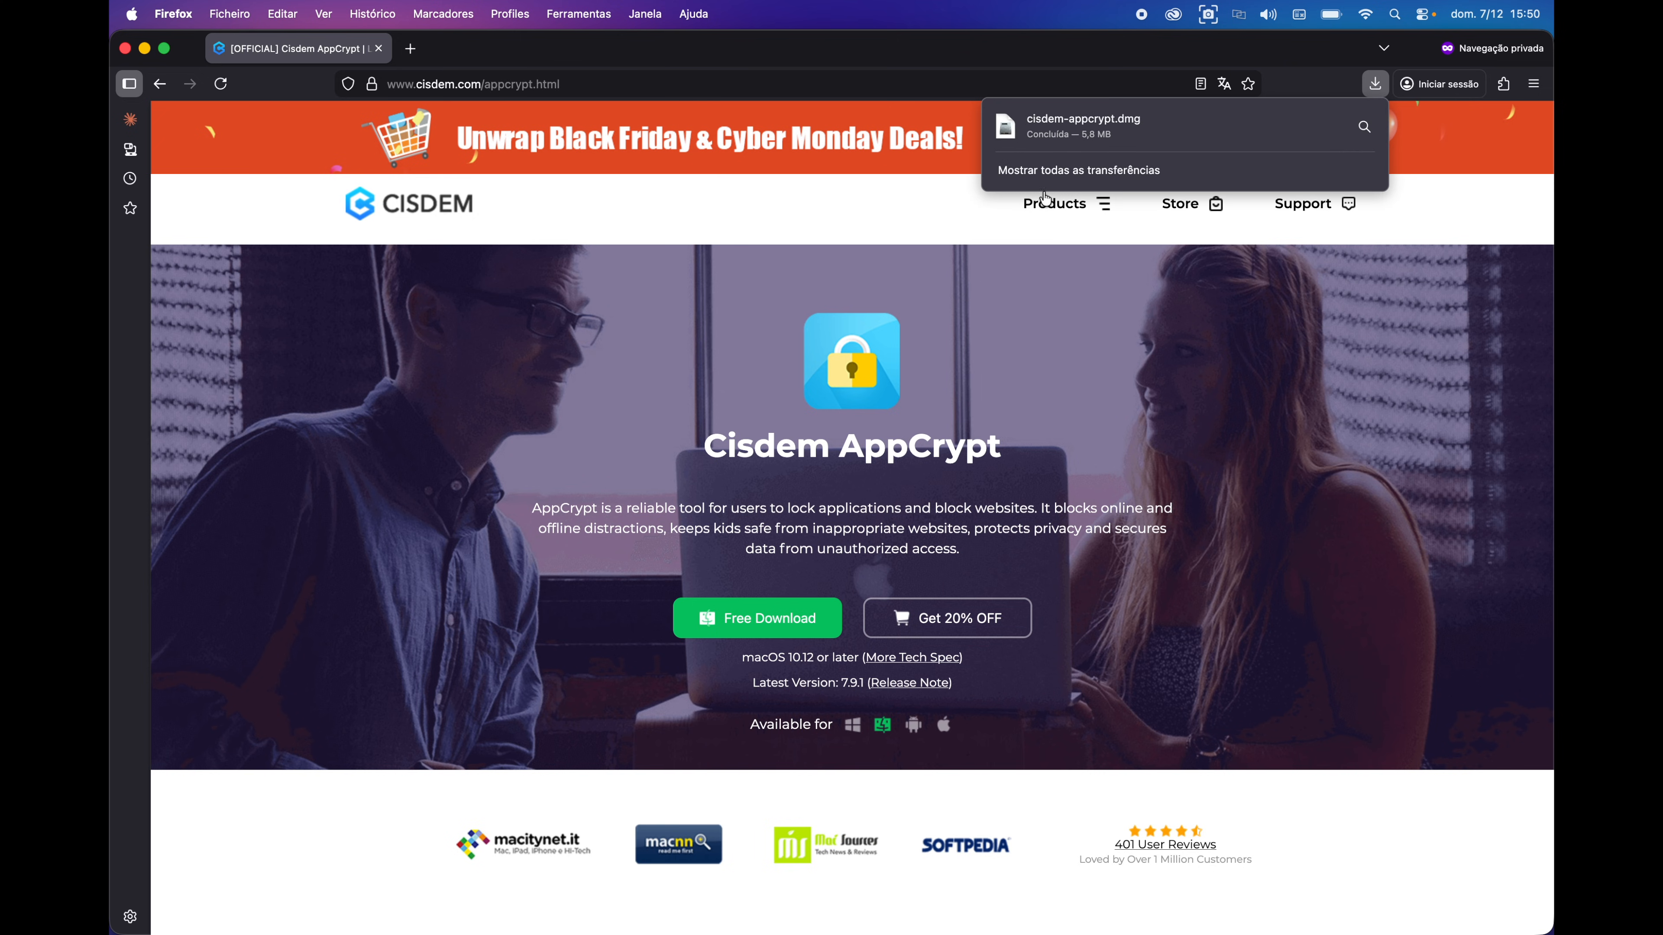
left_click(1095, 140)
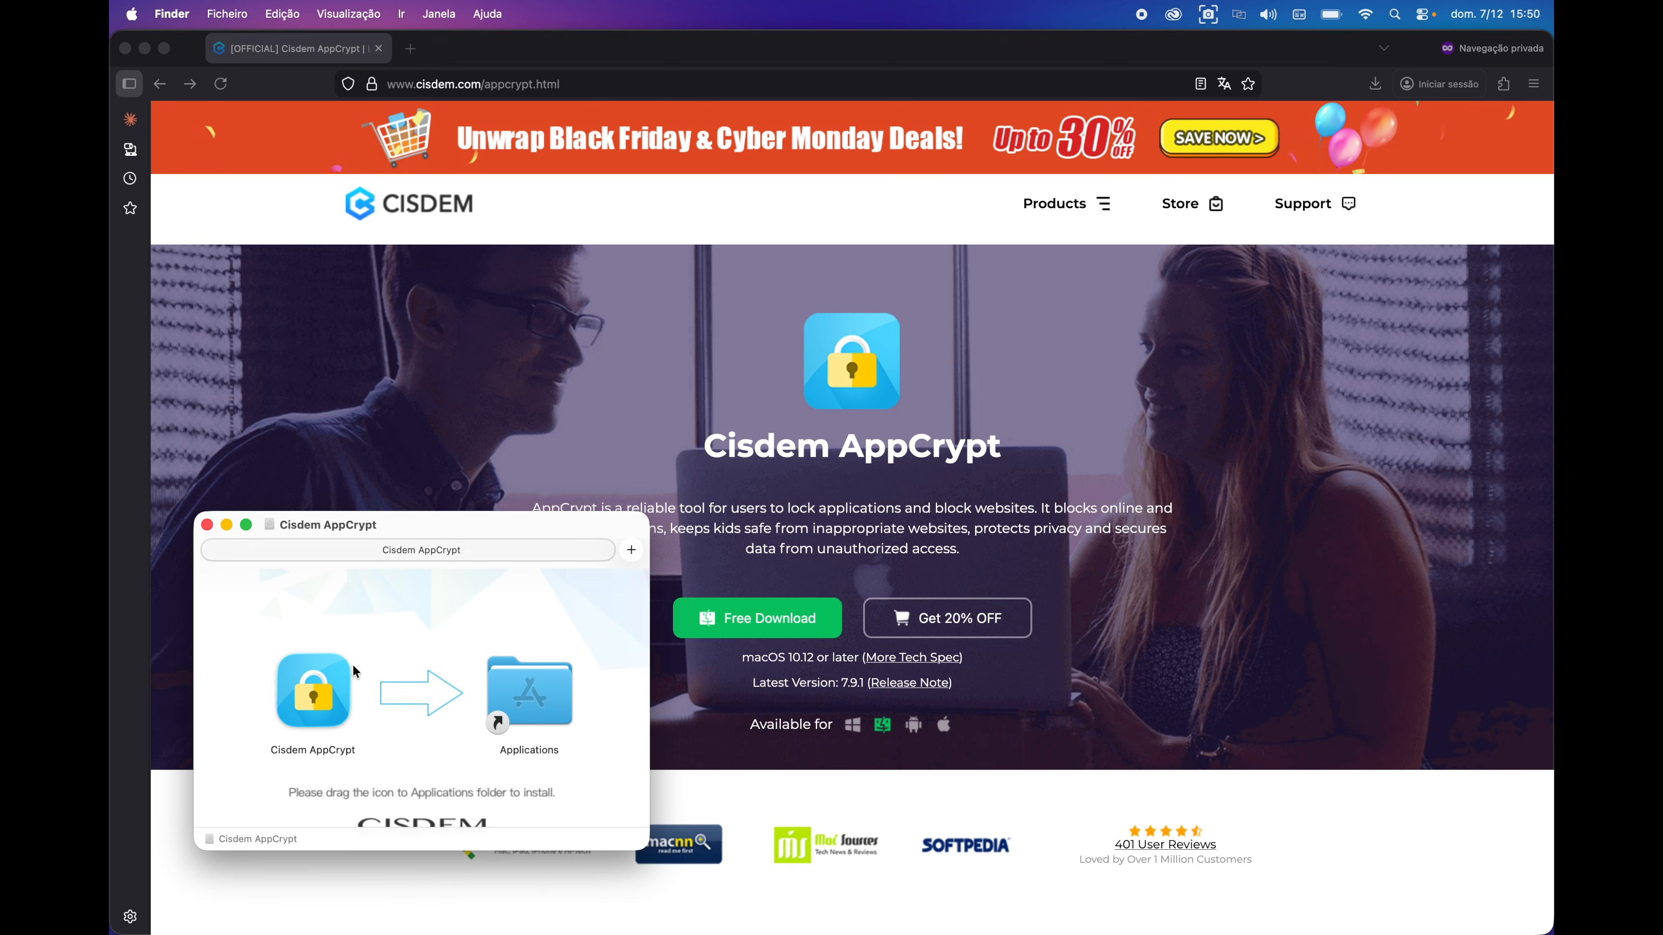
left_click_drag(312, 720, 522, 718)
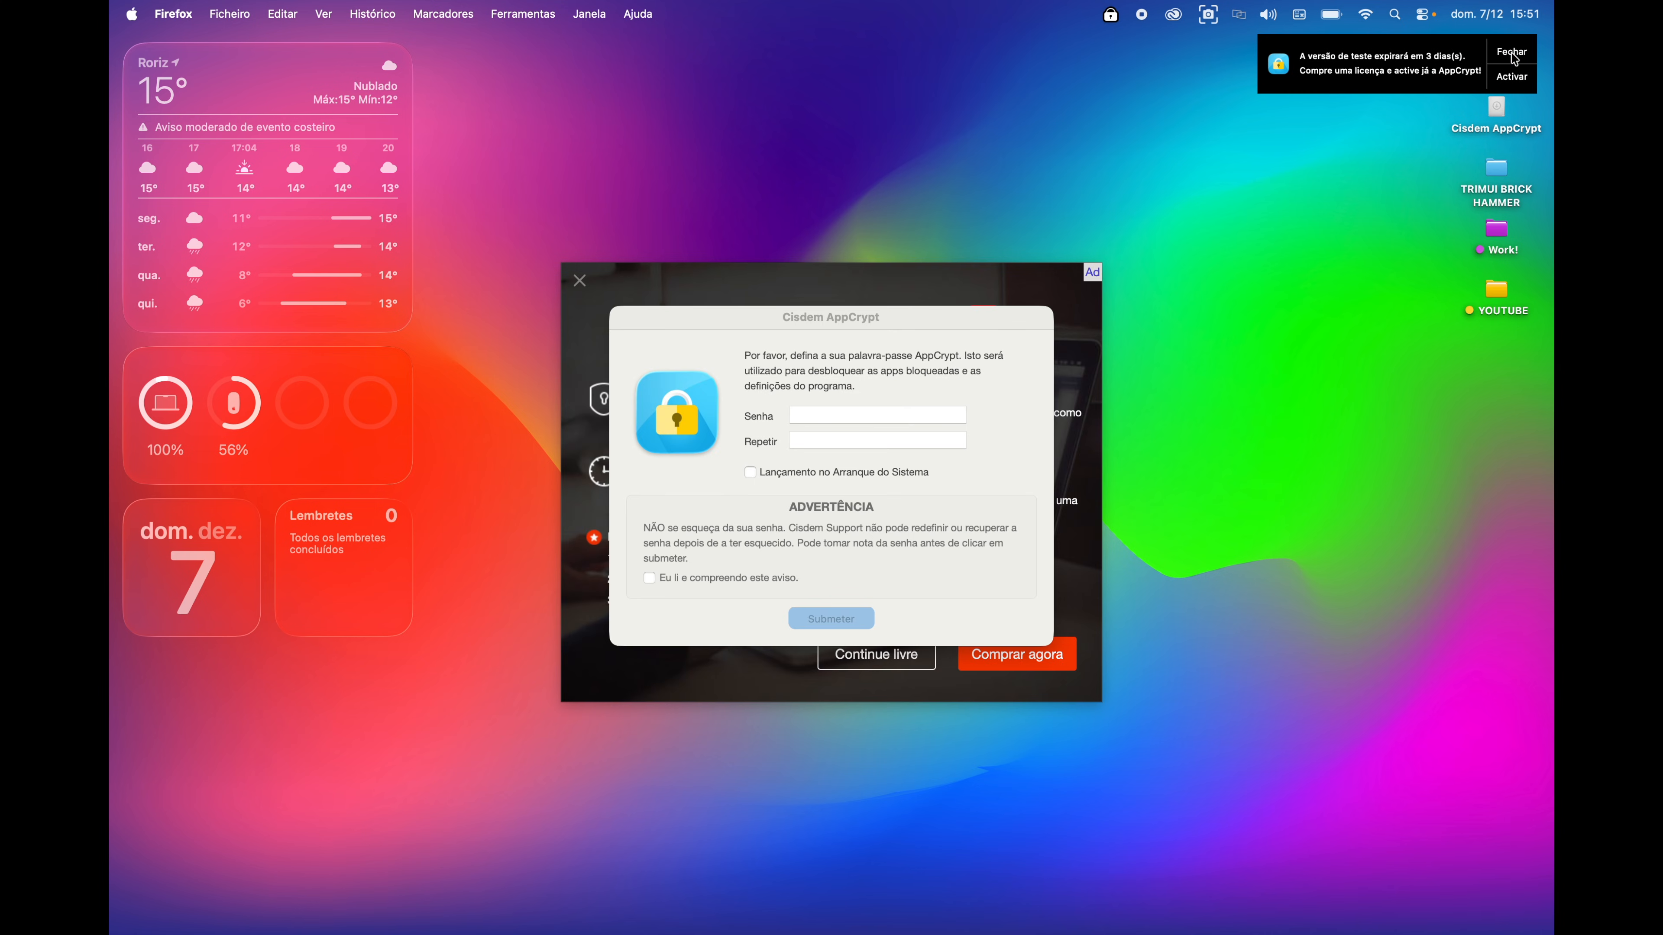
- Enter and repeat the unlock password, acknowledge the warning, and submit it
left_click(954, 321)
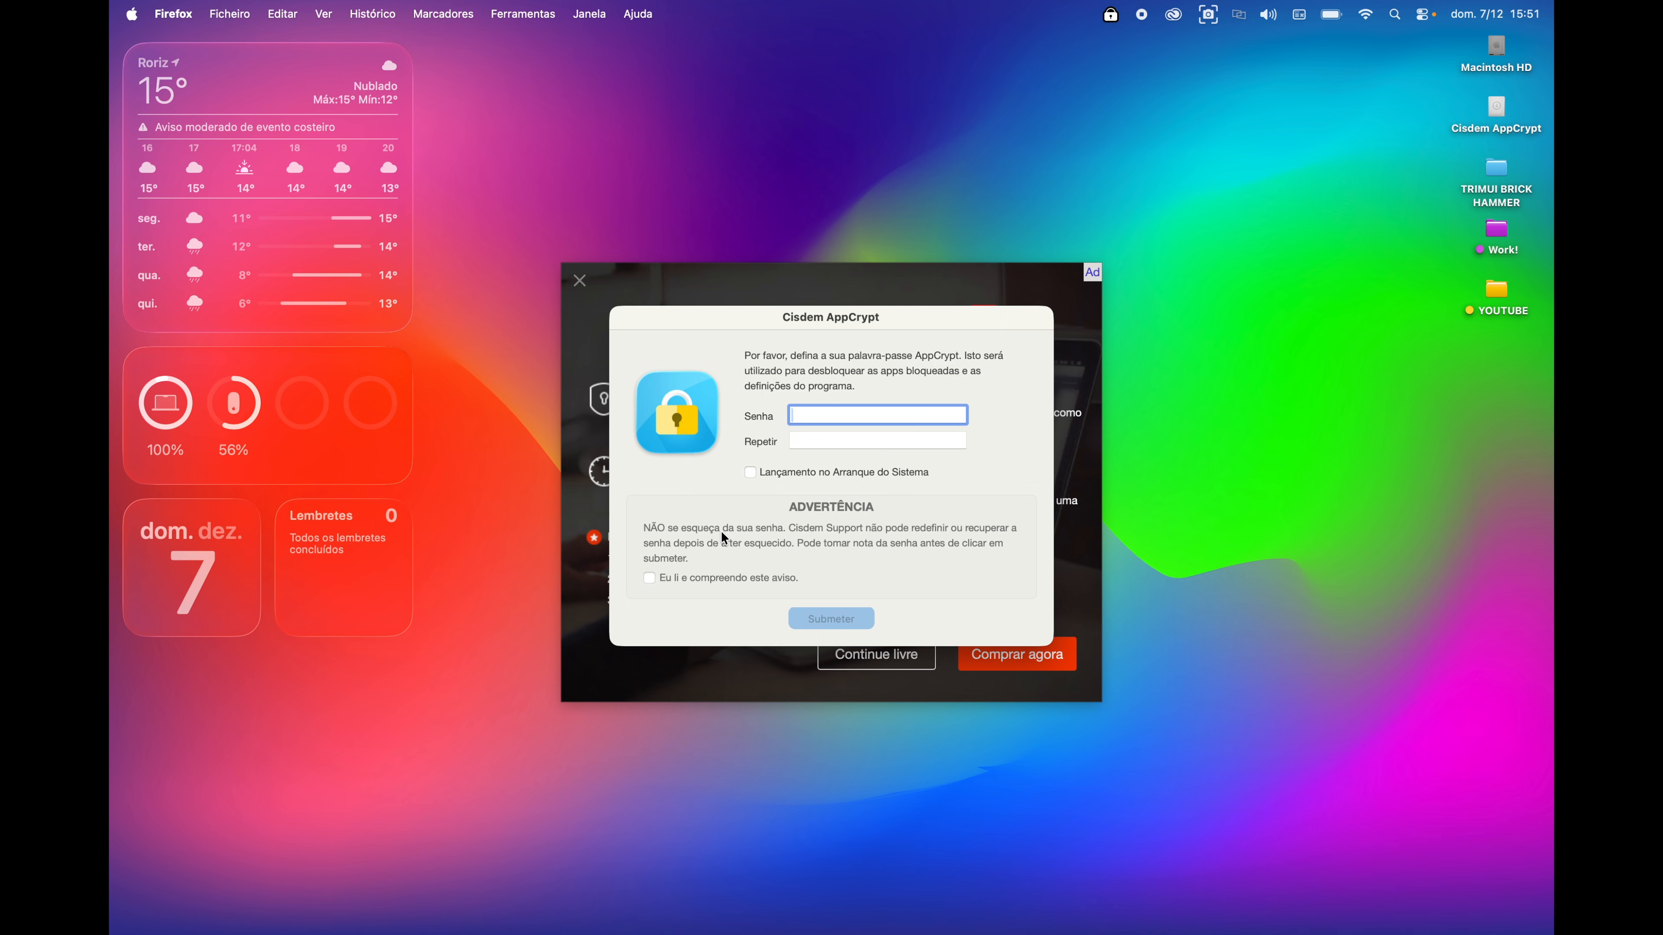
type("••••••")
key("Tab")
type("••••••")
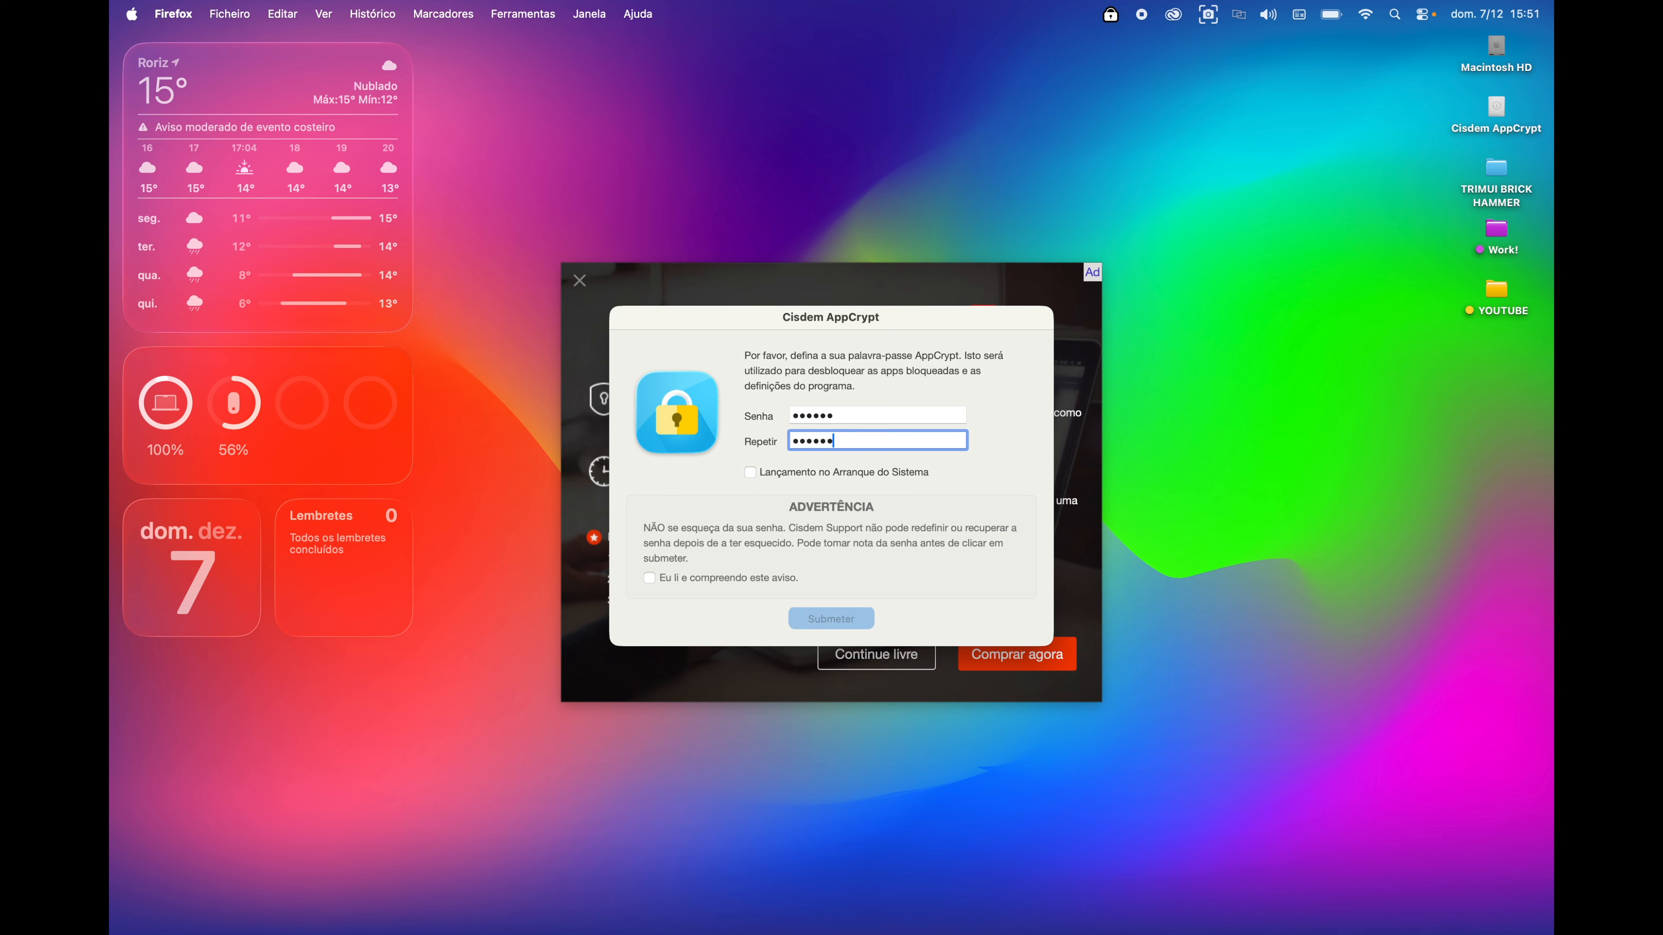
key("Tab")
key("Tab")
left_click(648, 578)
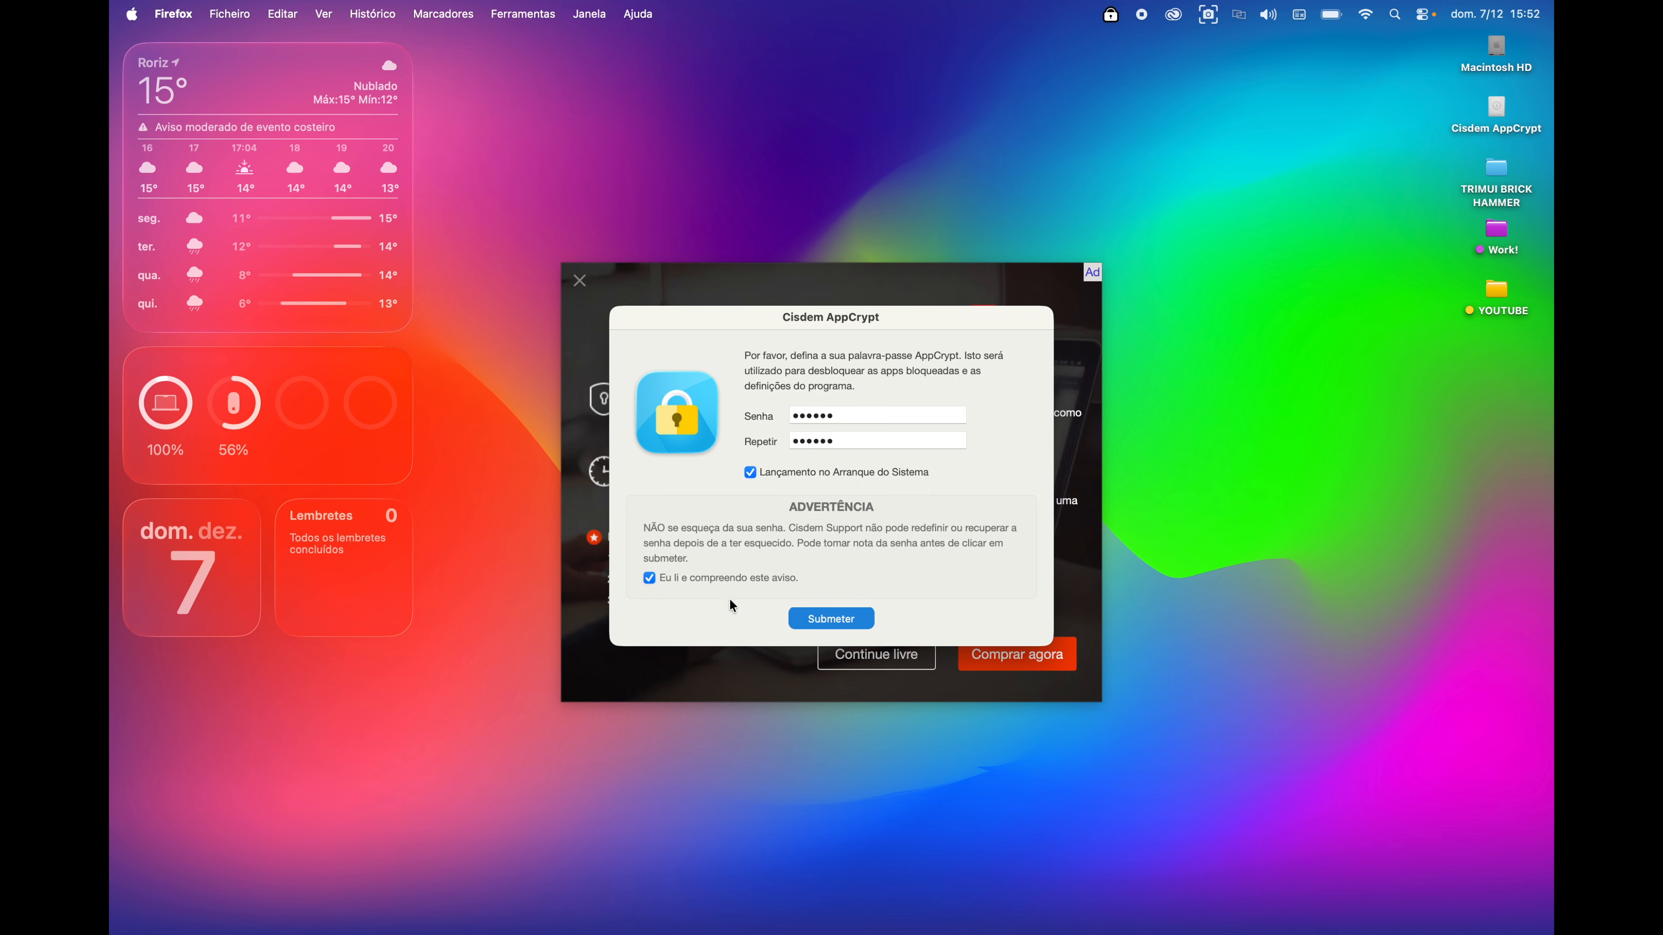
left_click(843, 617)
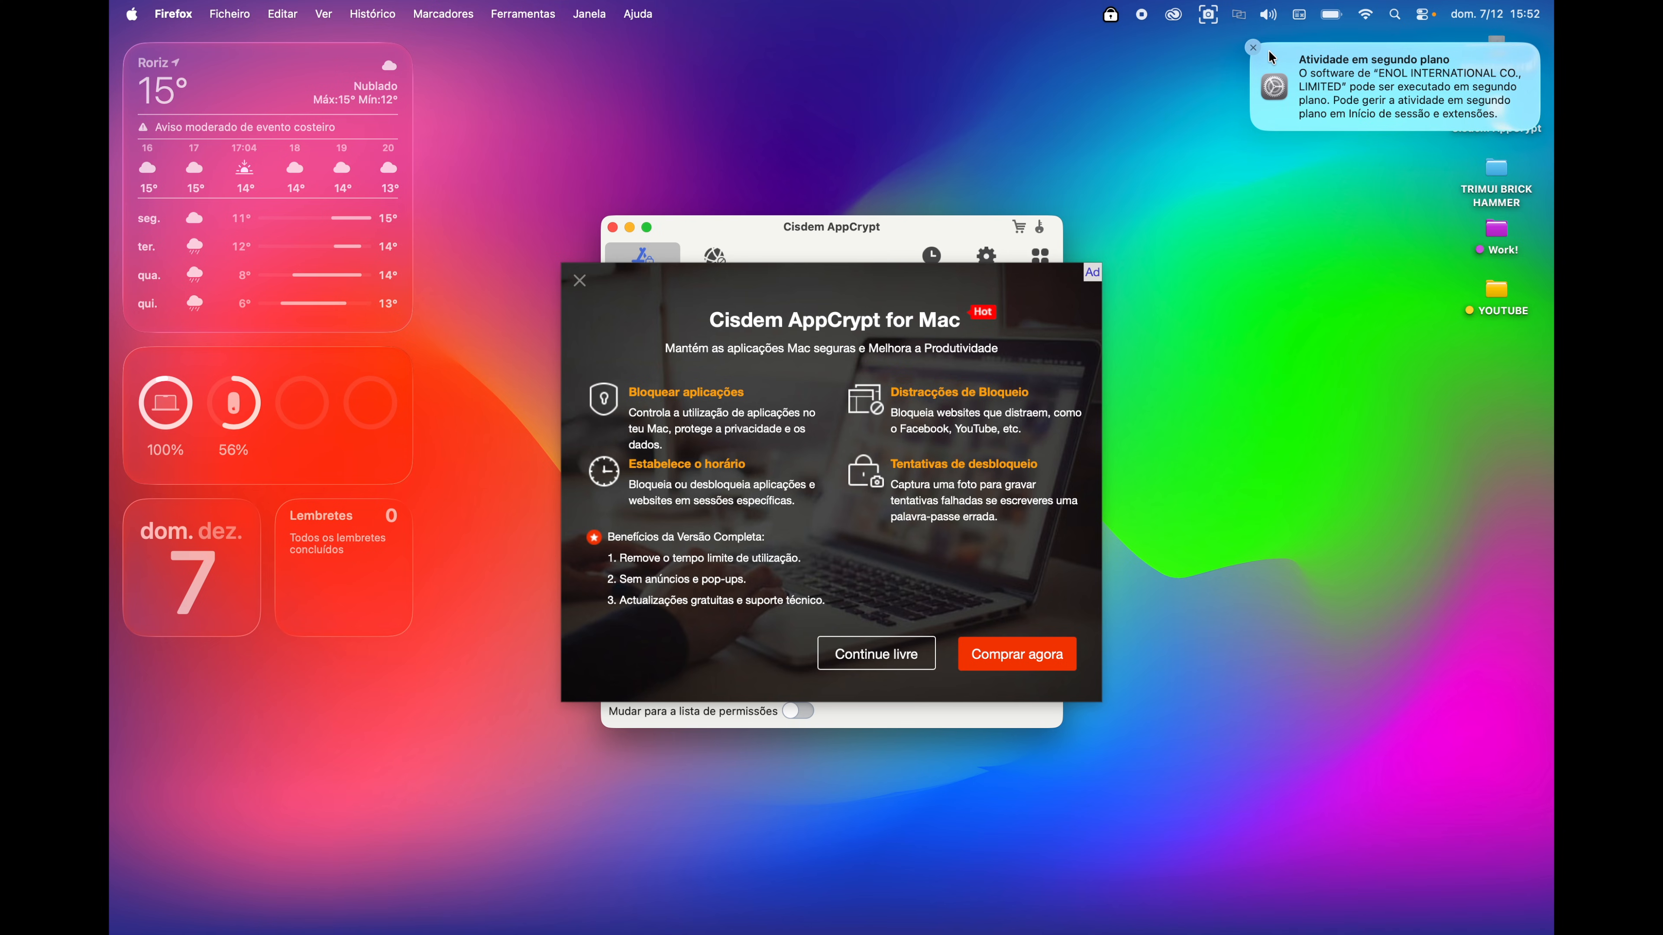
- Close the notification and upgrade ad, raise the window, and return to the Bloqueio da App list
left_click(1252, 47)
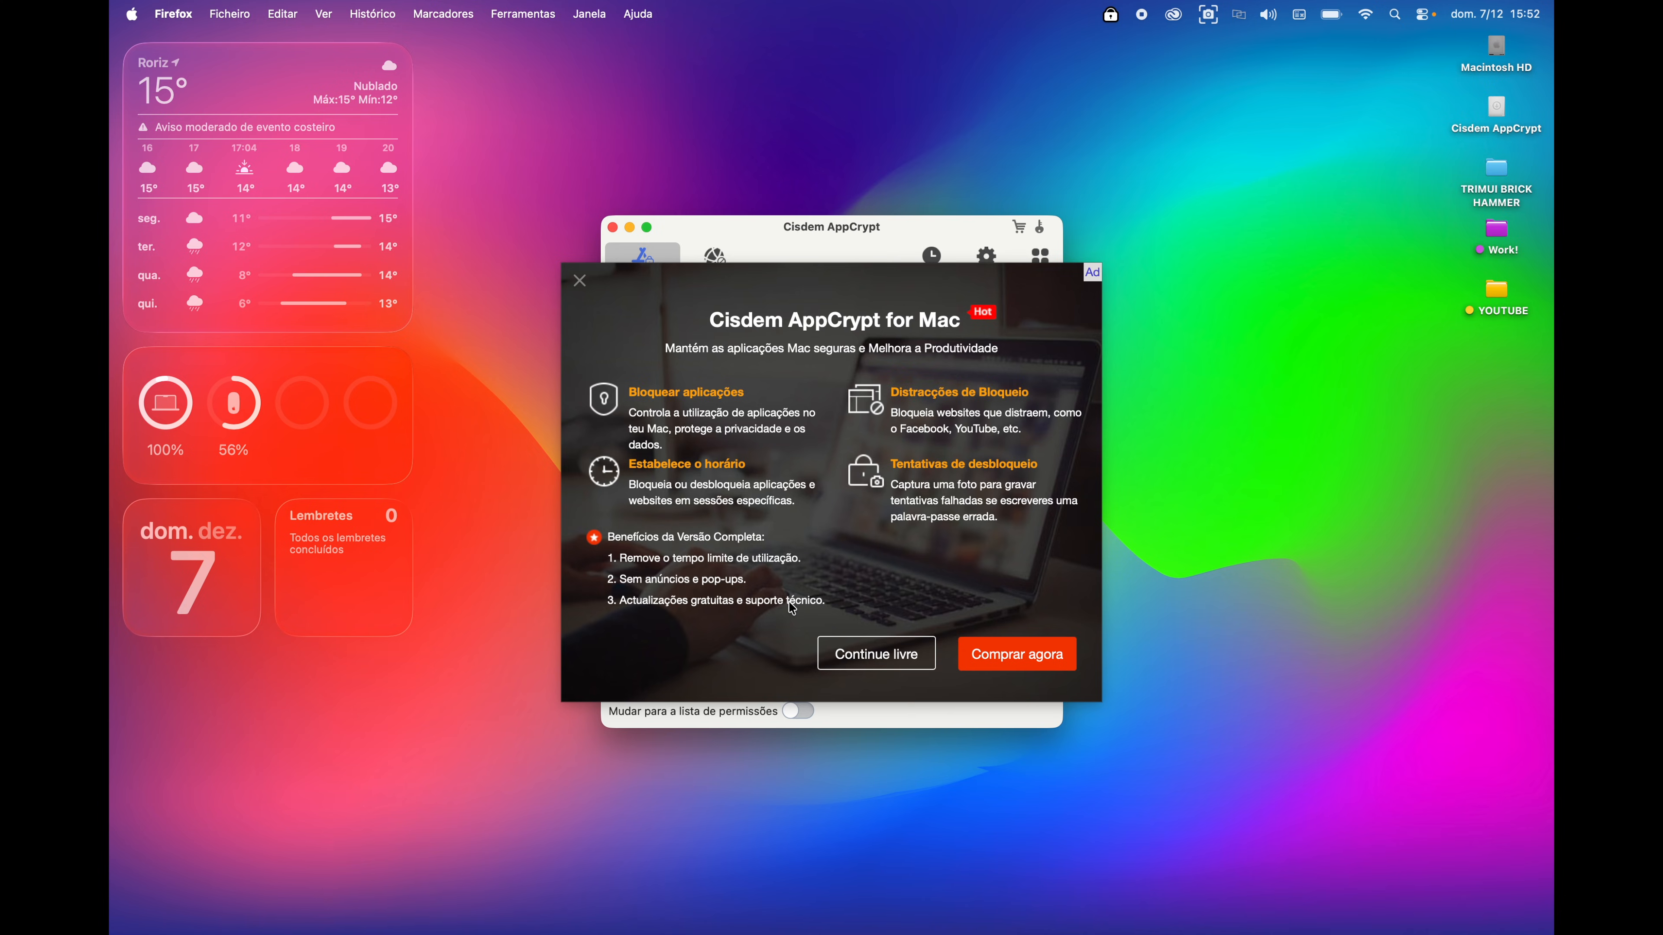
left_click(579, 281)
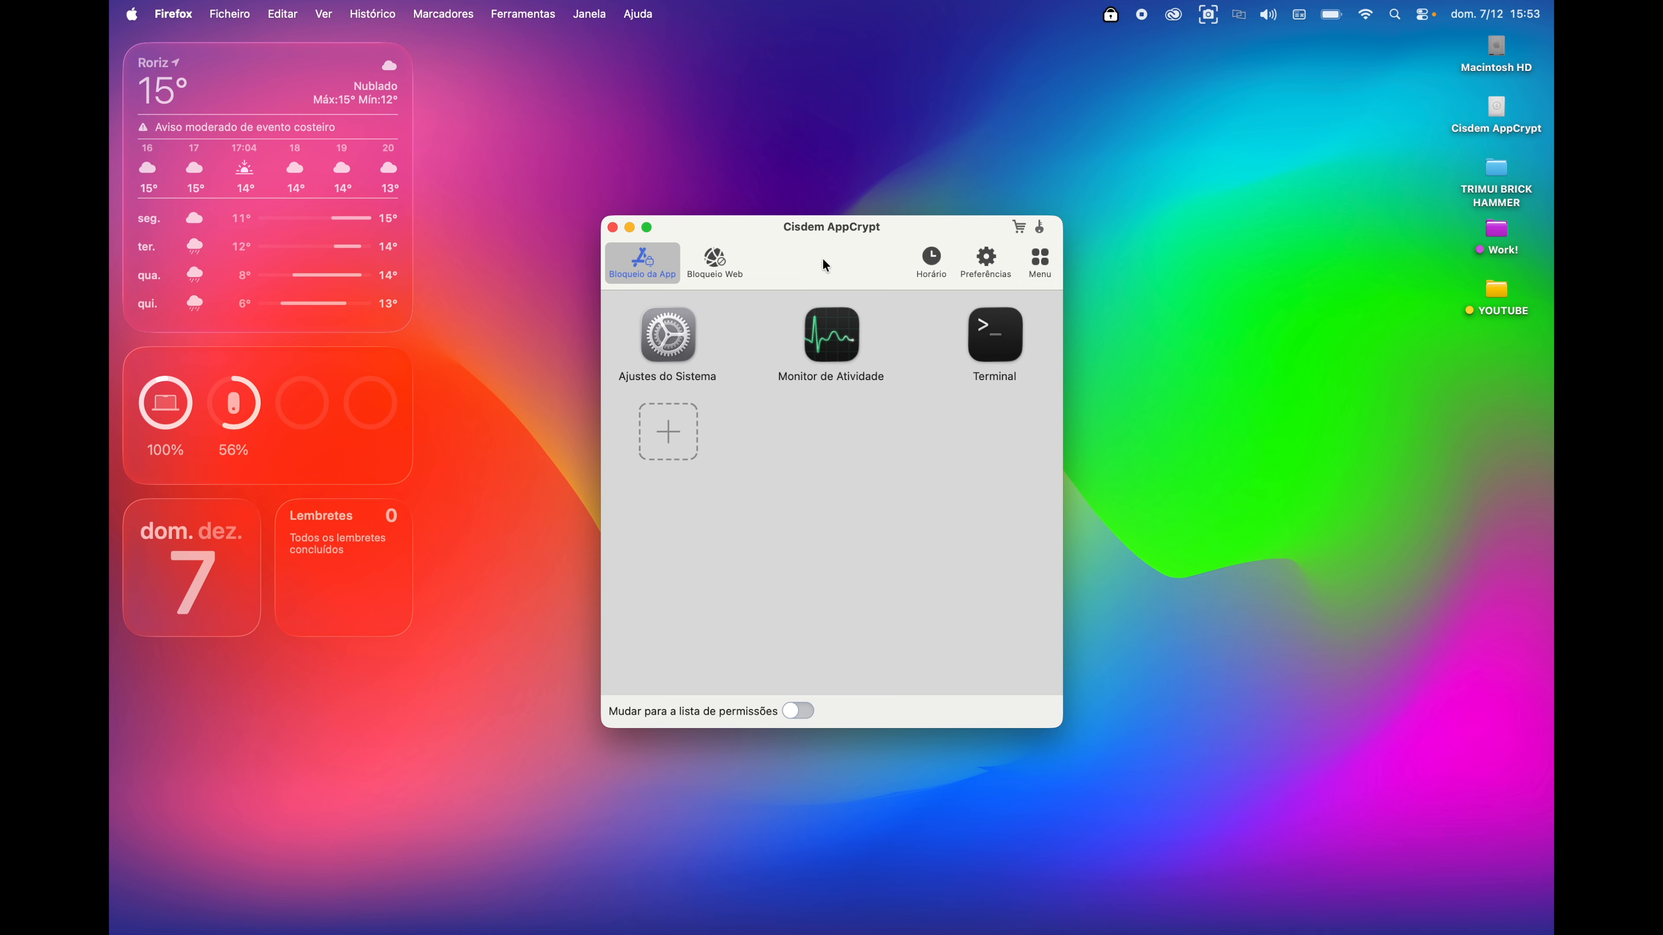
left_click_drag(819, 229, 819, 176)
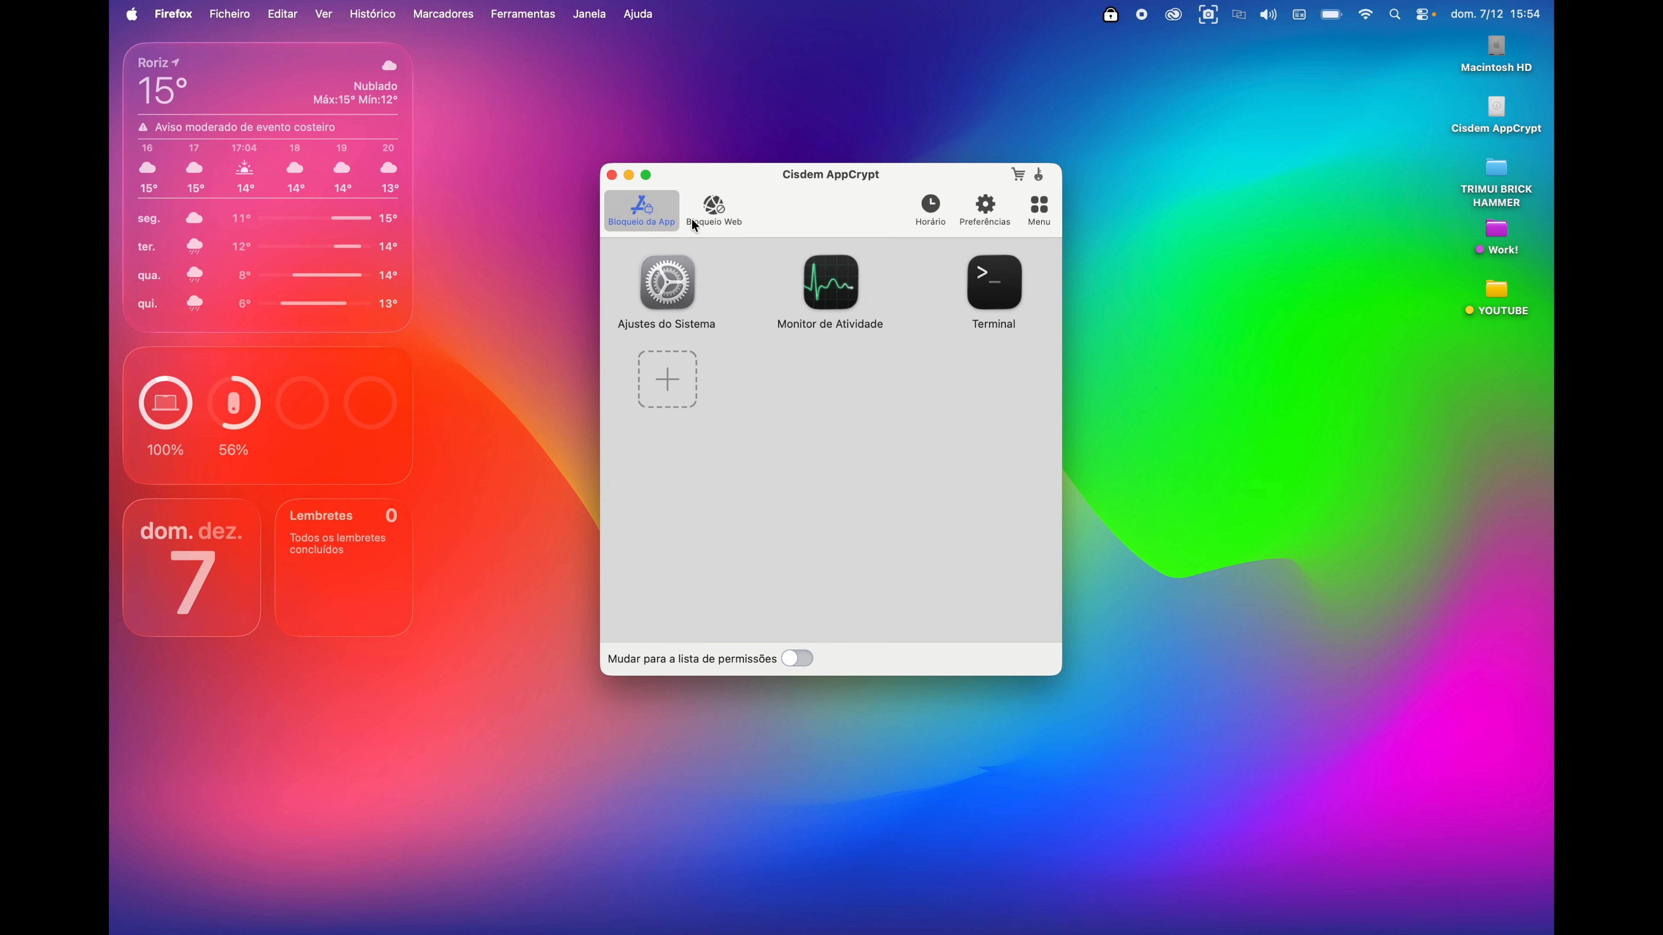
left_click(714, 210)
left_click(668, 218)
- Check the Ajustes do Sistema, Monitor de Atividade and Terminal entries, then test-unlock Terminal and quit it
left_click(655, 256)
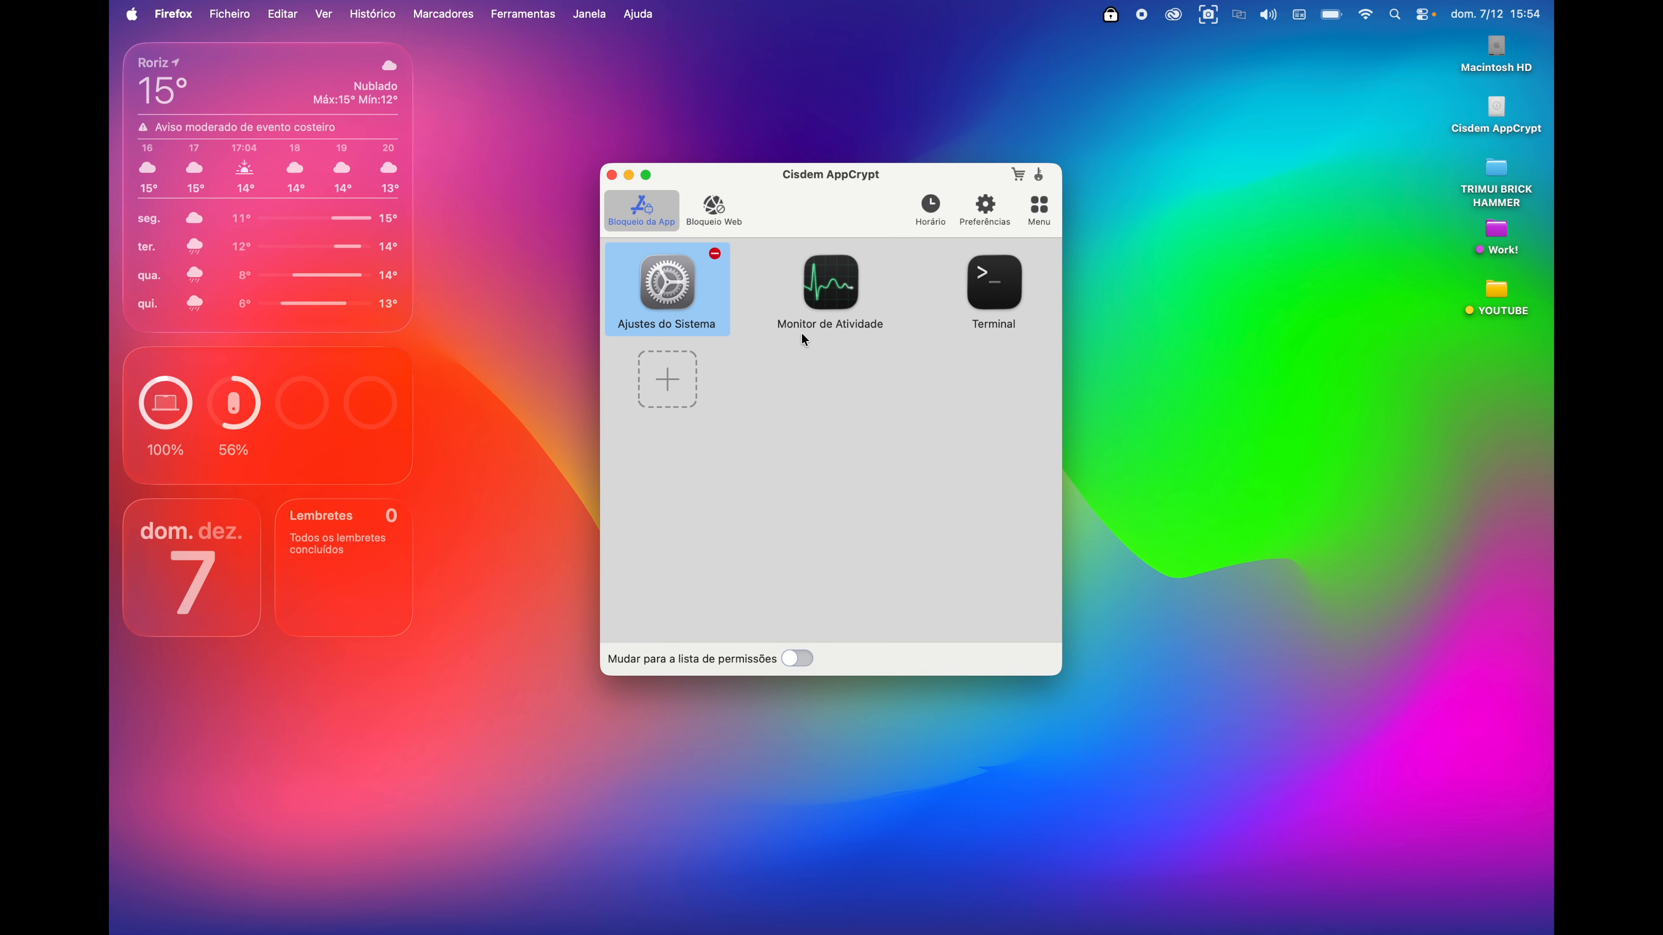
left_click(841, 290)
left_click(987, 310)
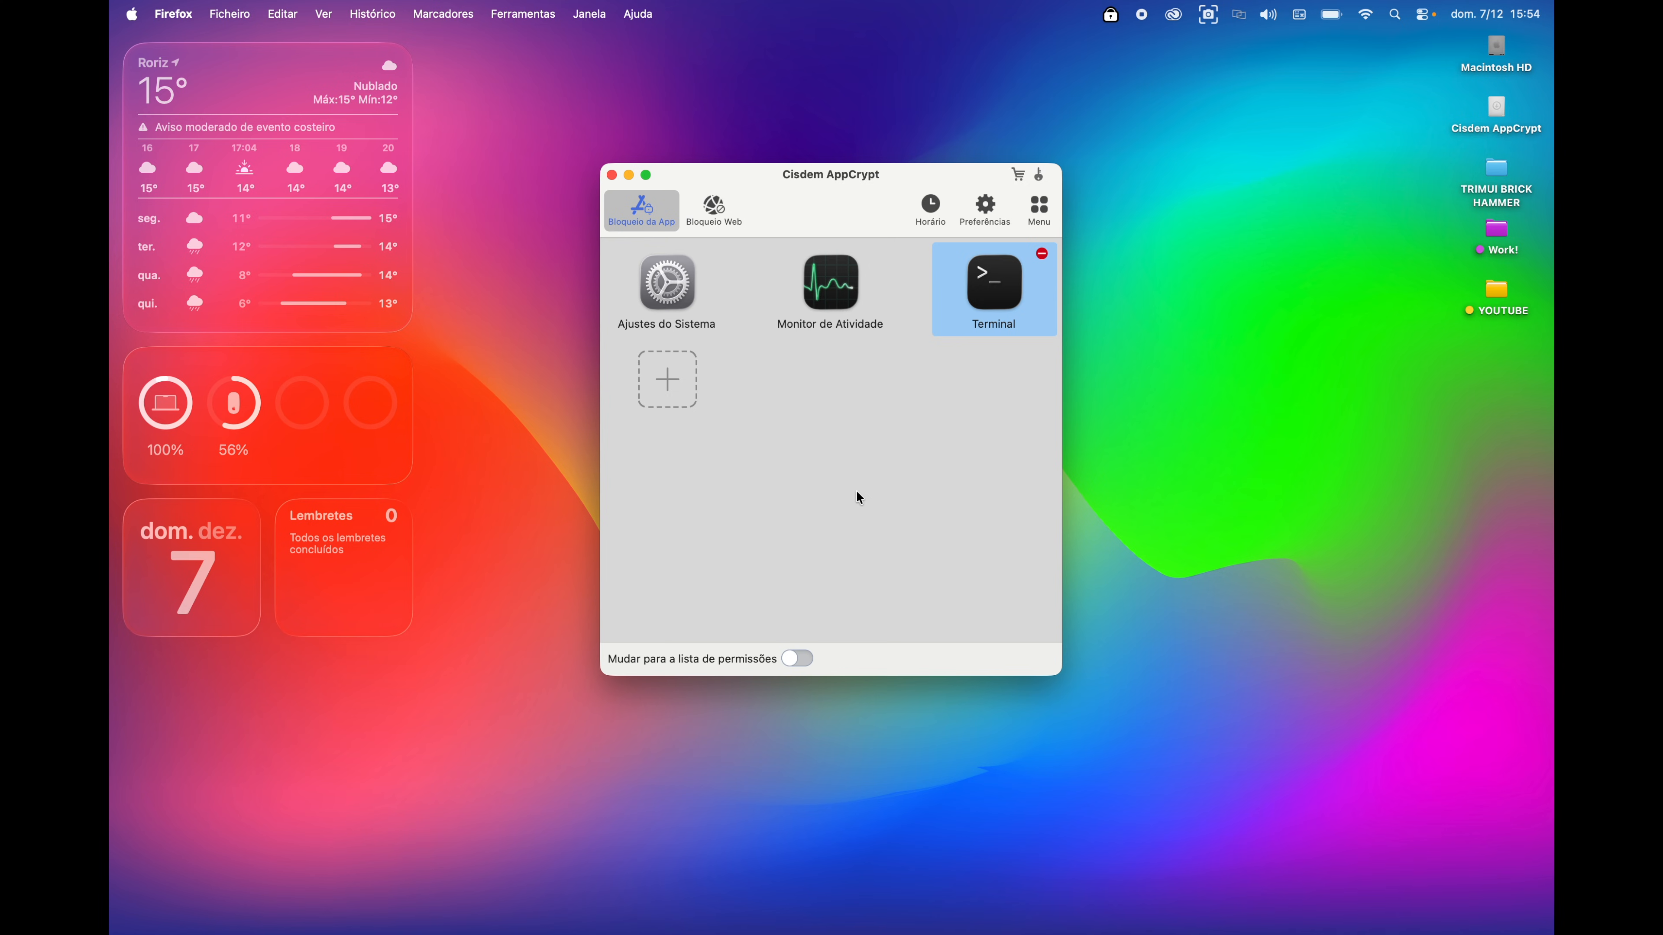
key("super+space")
type("terminal")
key("Return")
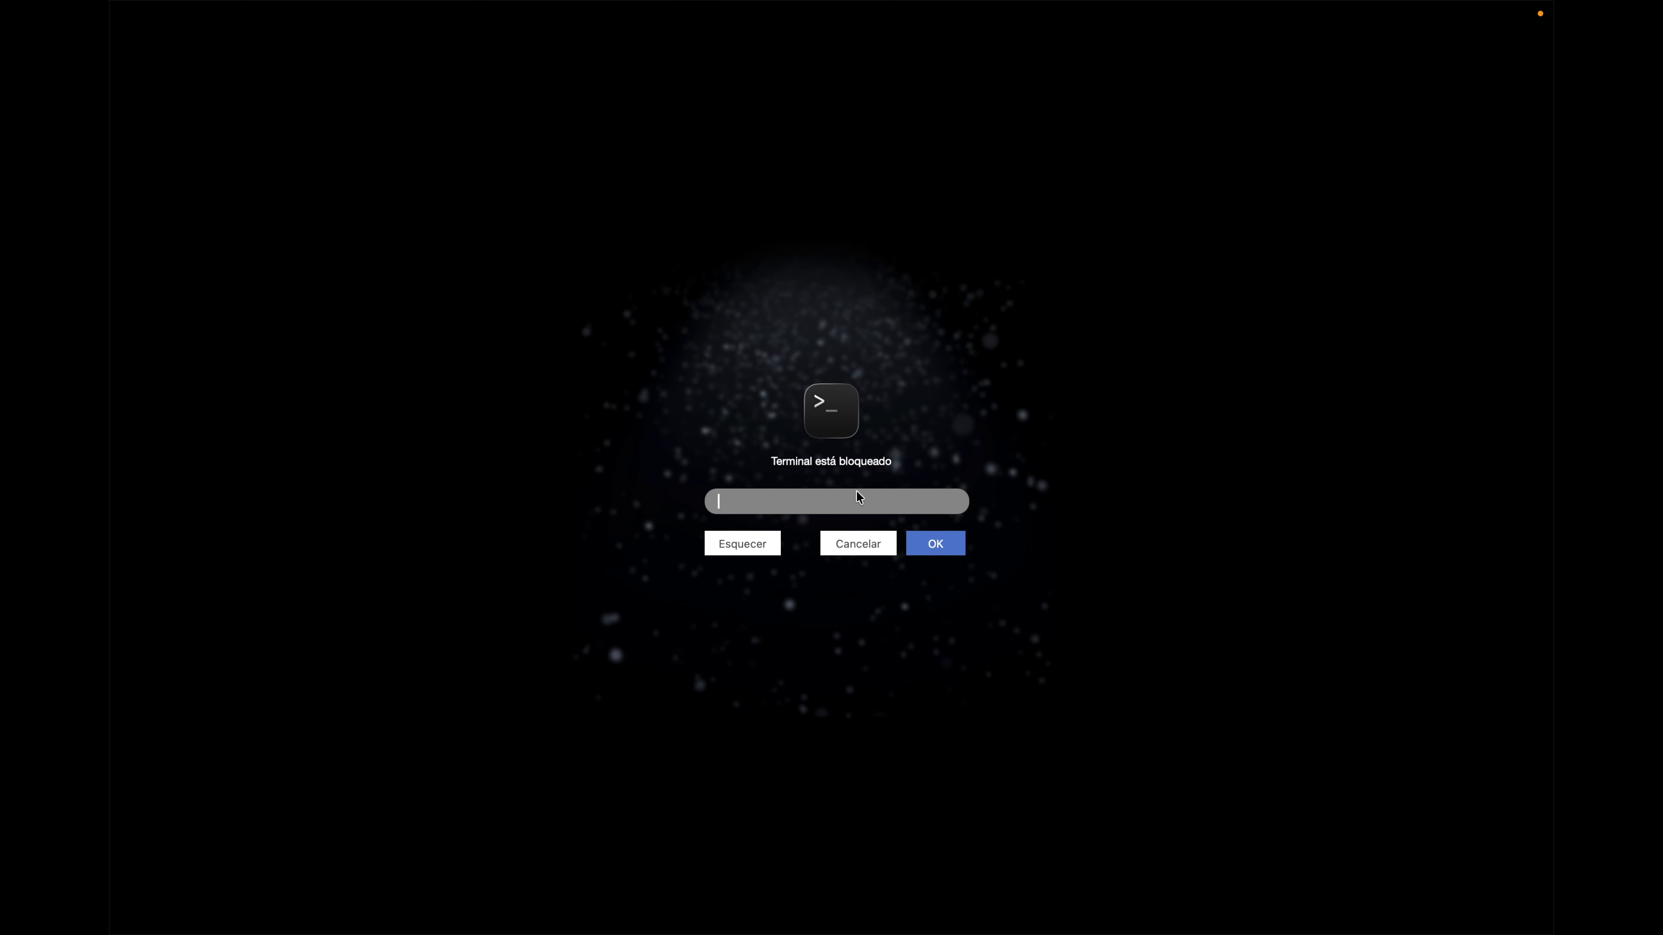
type("••••••")
key("Return")
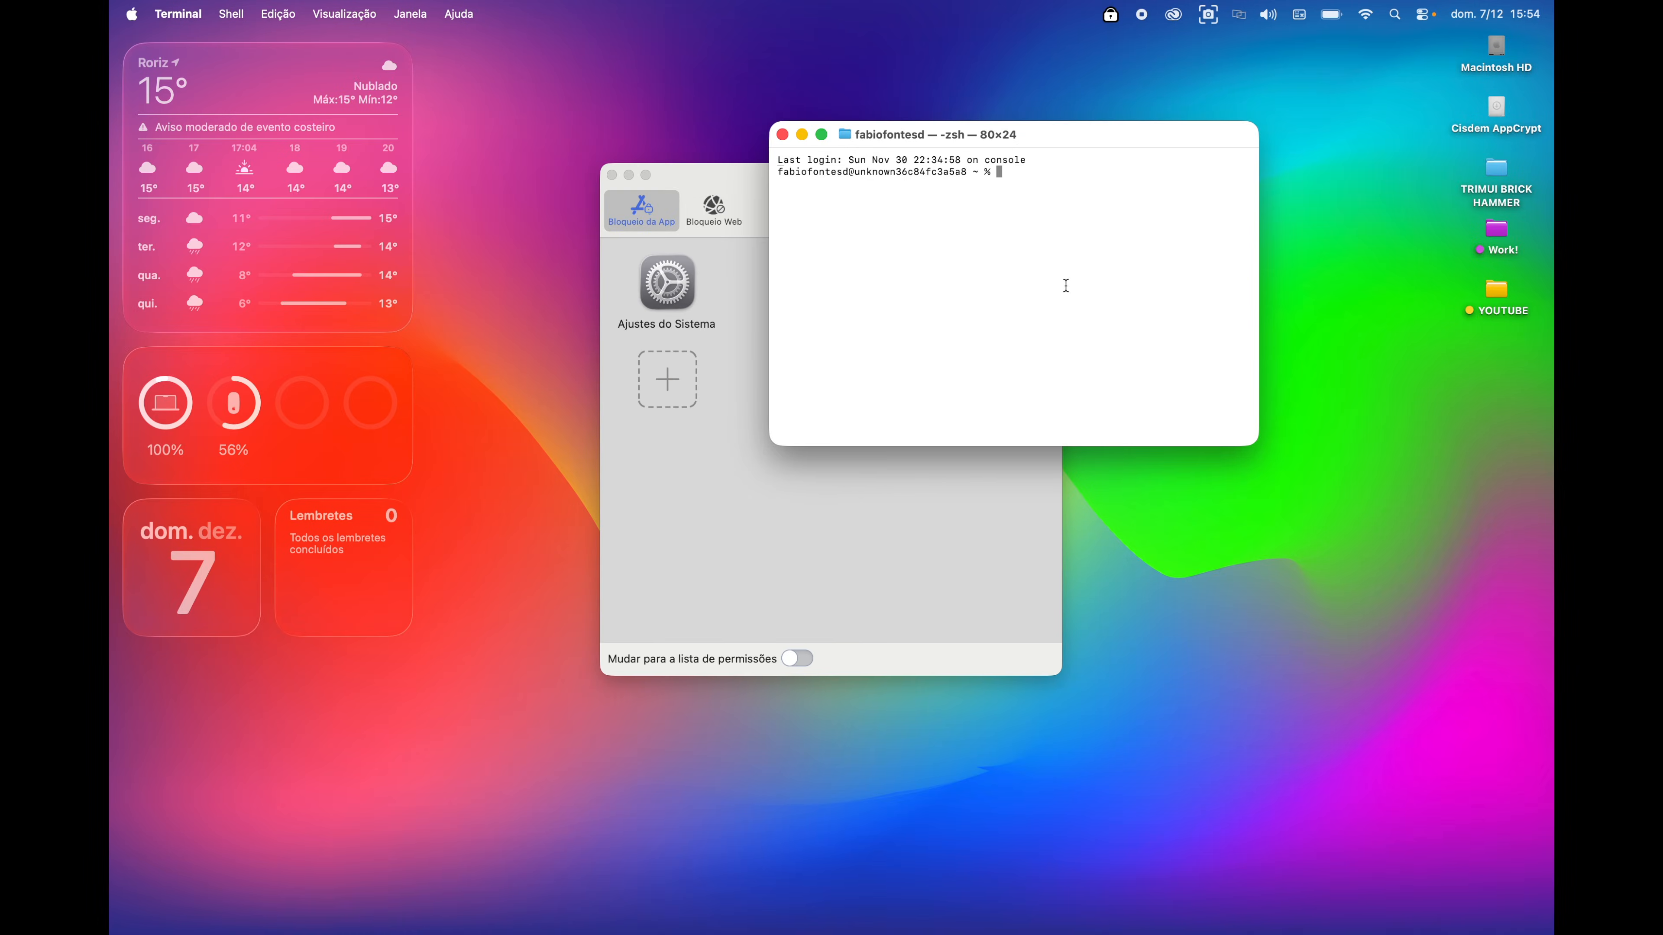
left_click(177, 14)
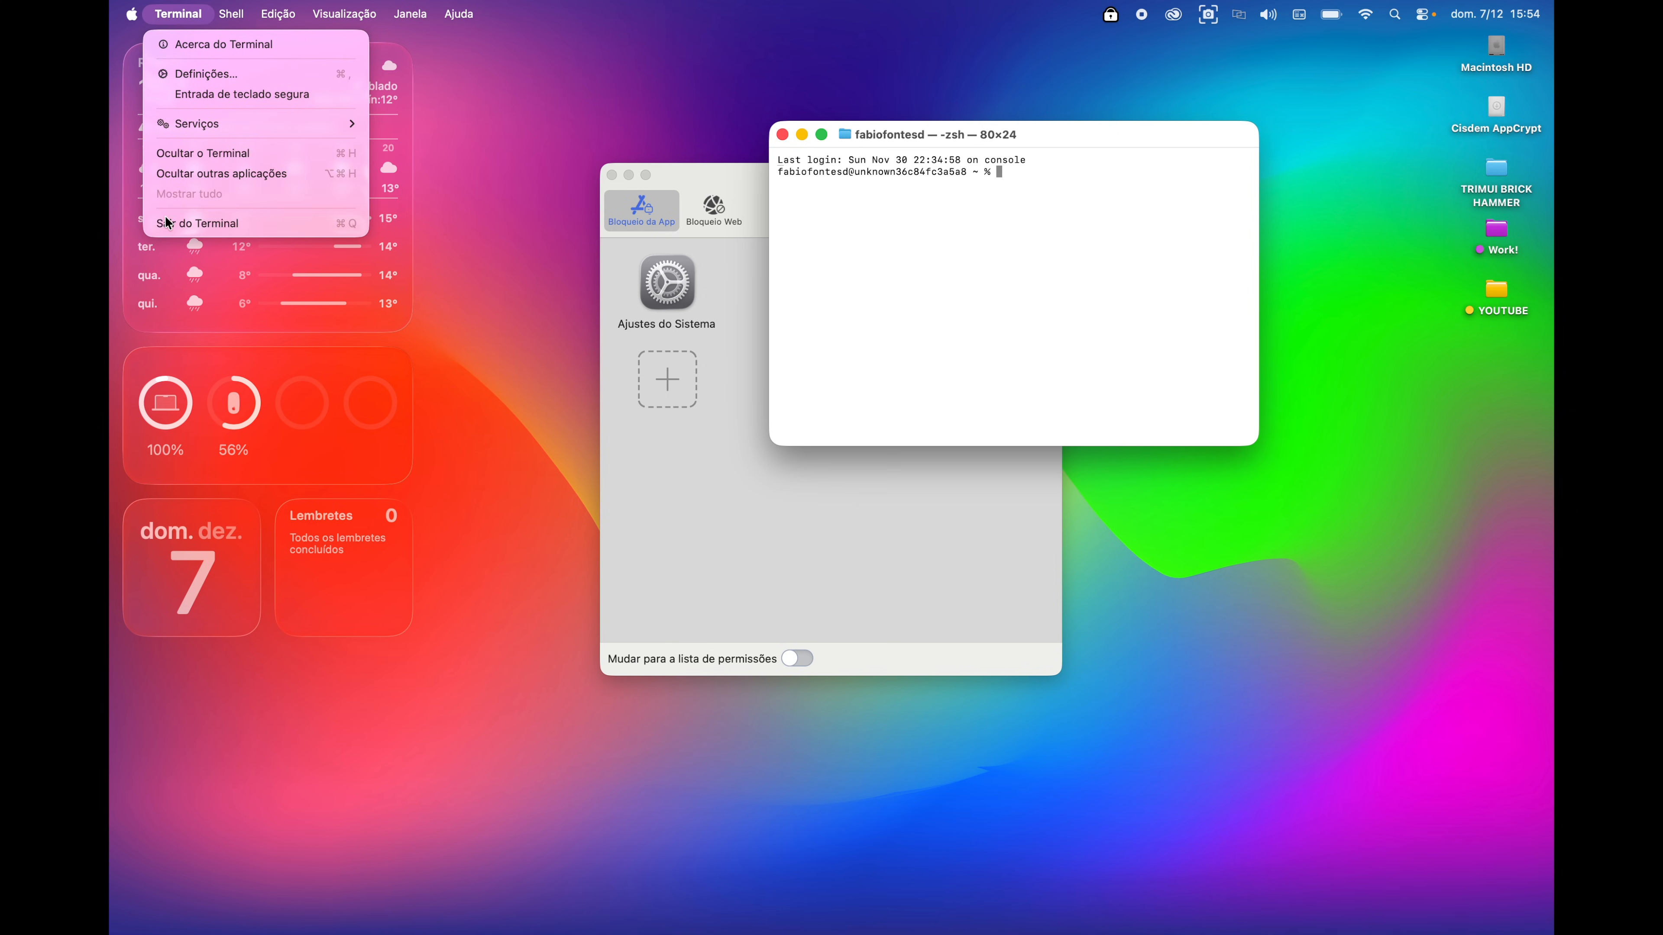
left_click(169, 224)
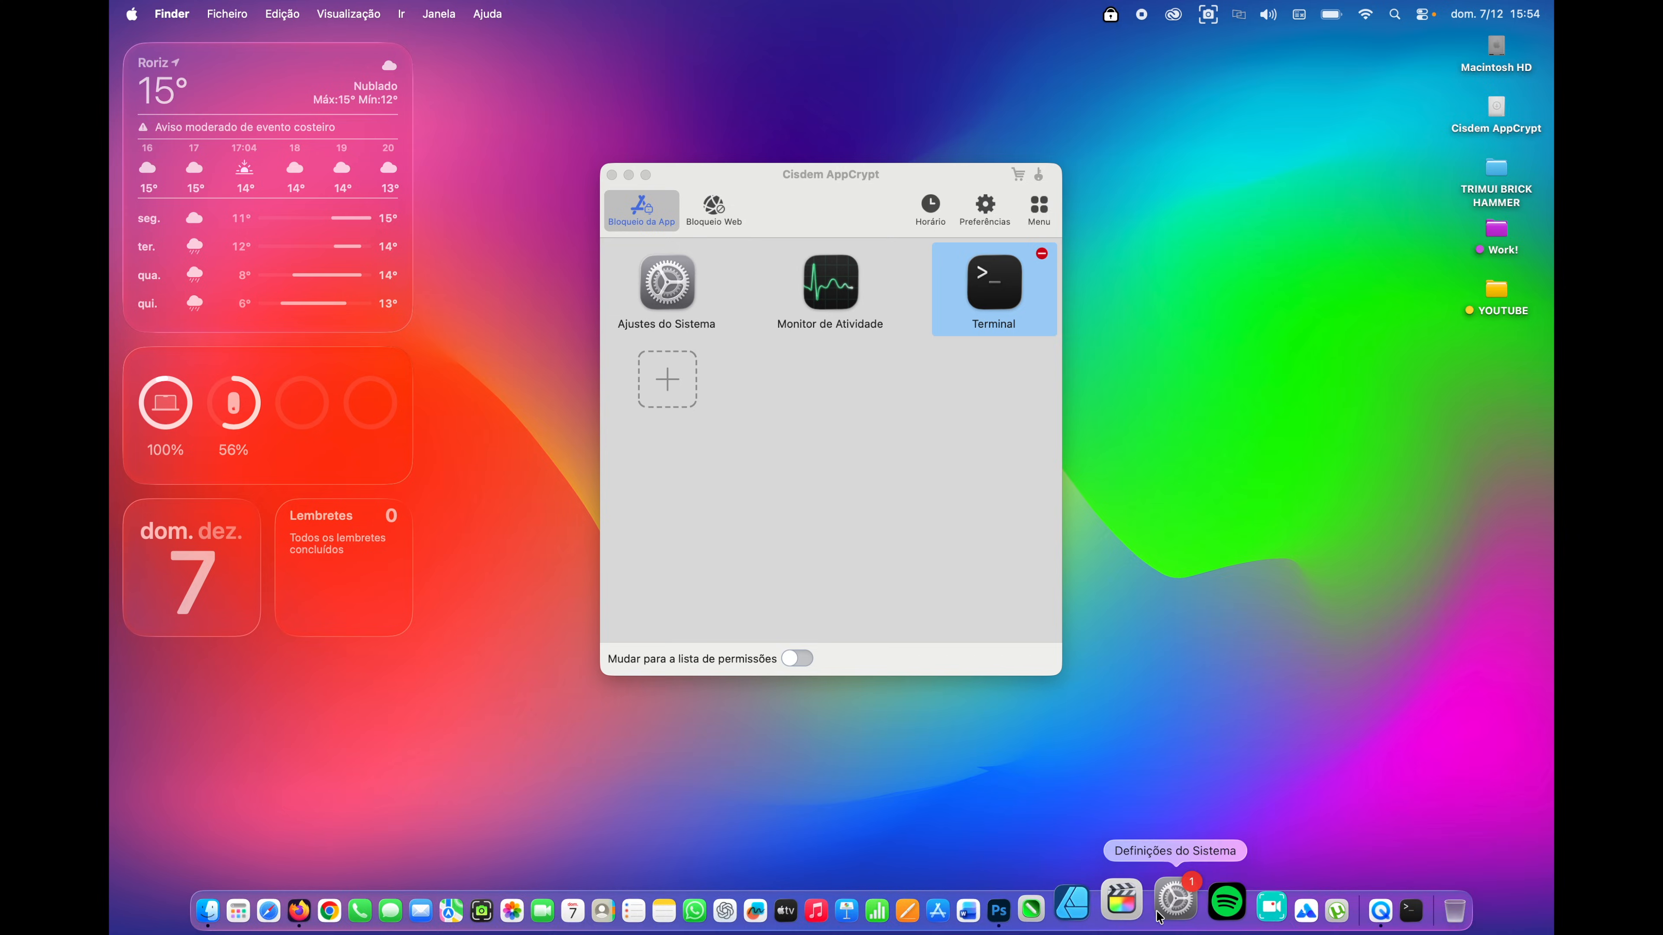
- Launch System Settings, unlock it with the AppCrypt password, and close it
left_click(1175, 902)
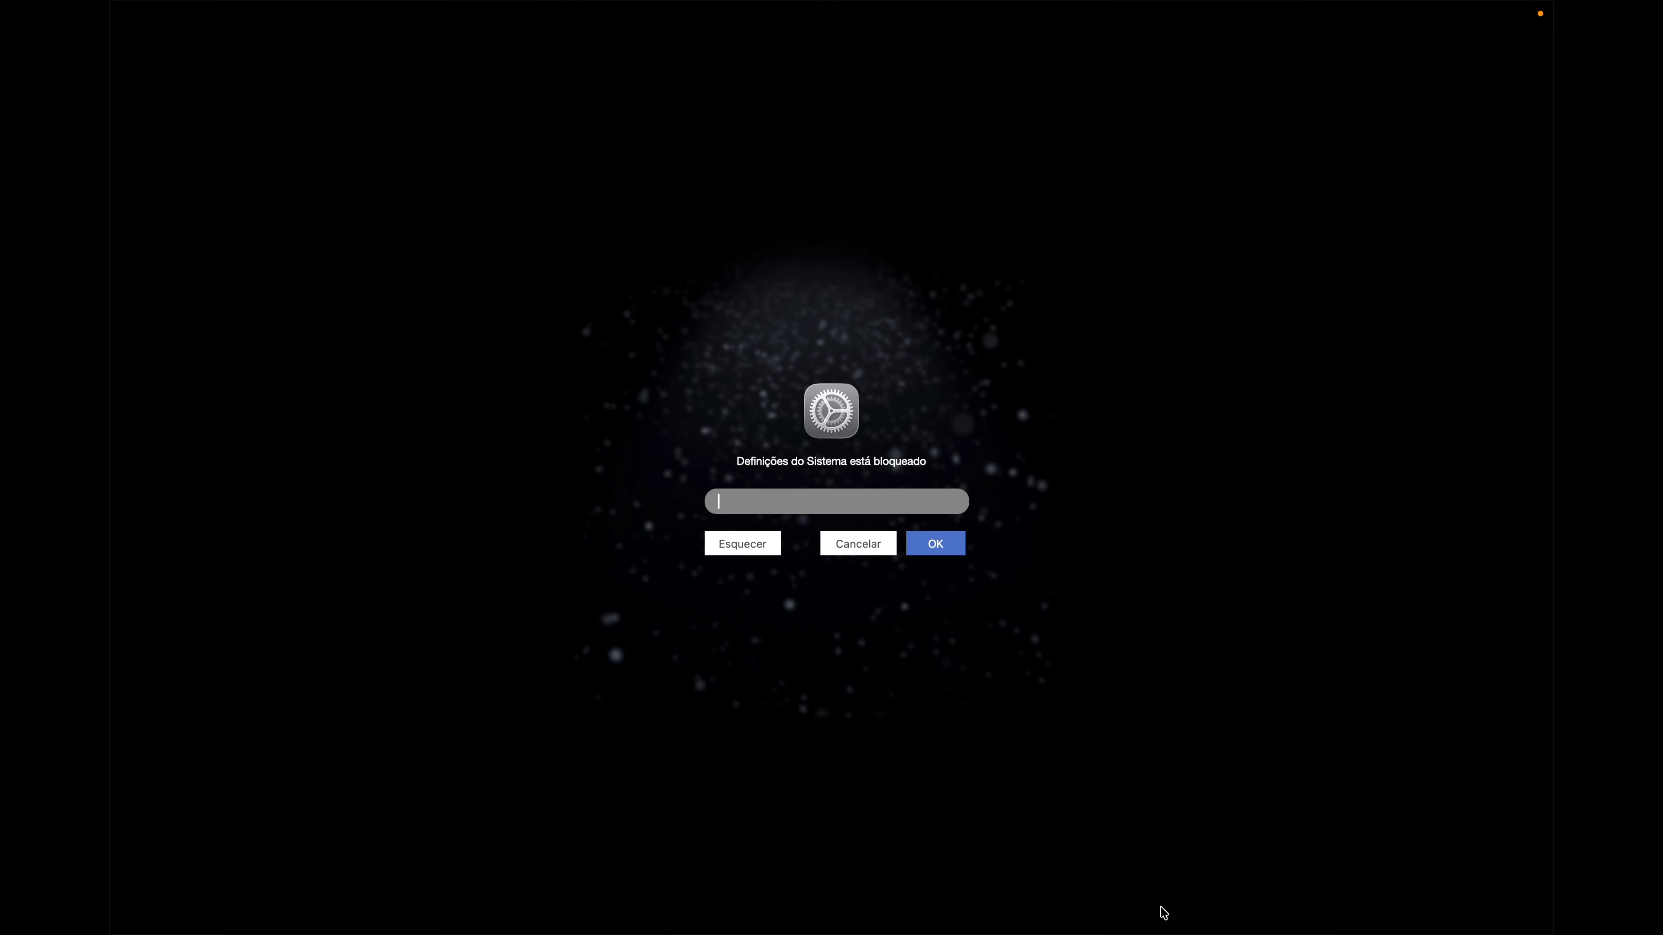
type("•••••••")
double_click(820, 498)
type("••••••")
left_click(934, 537)
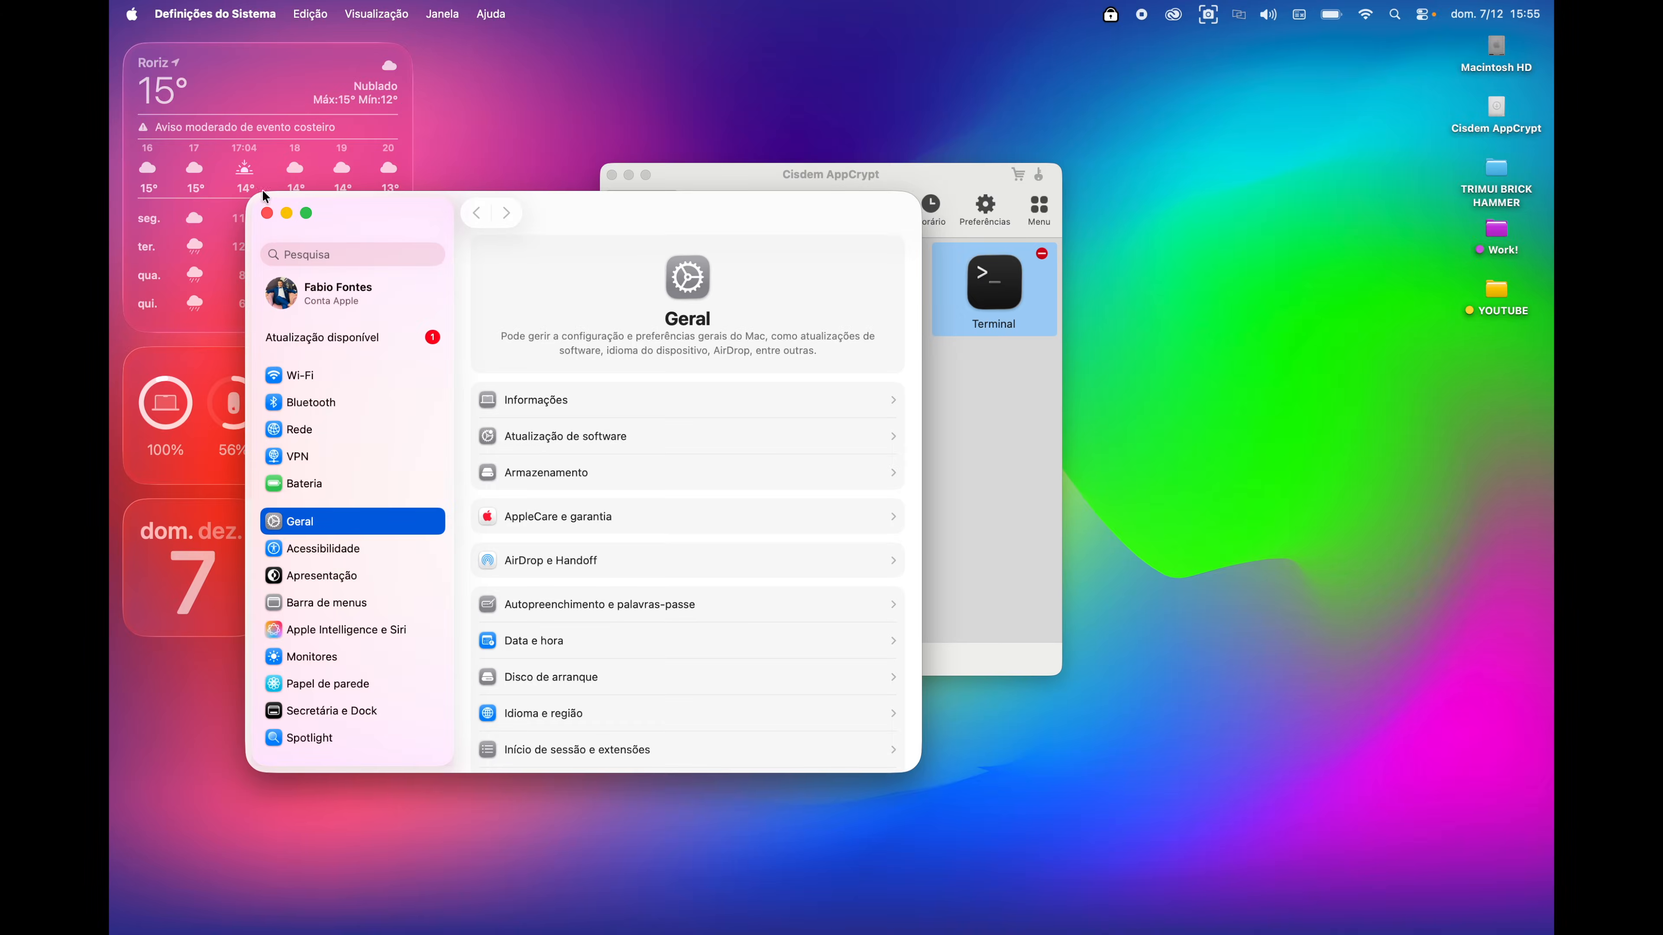
left_click(266, 213)
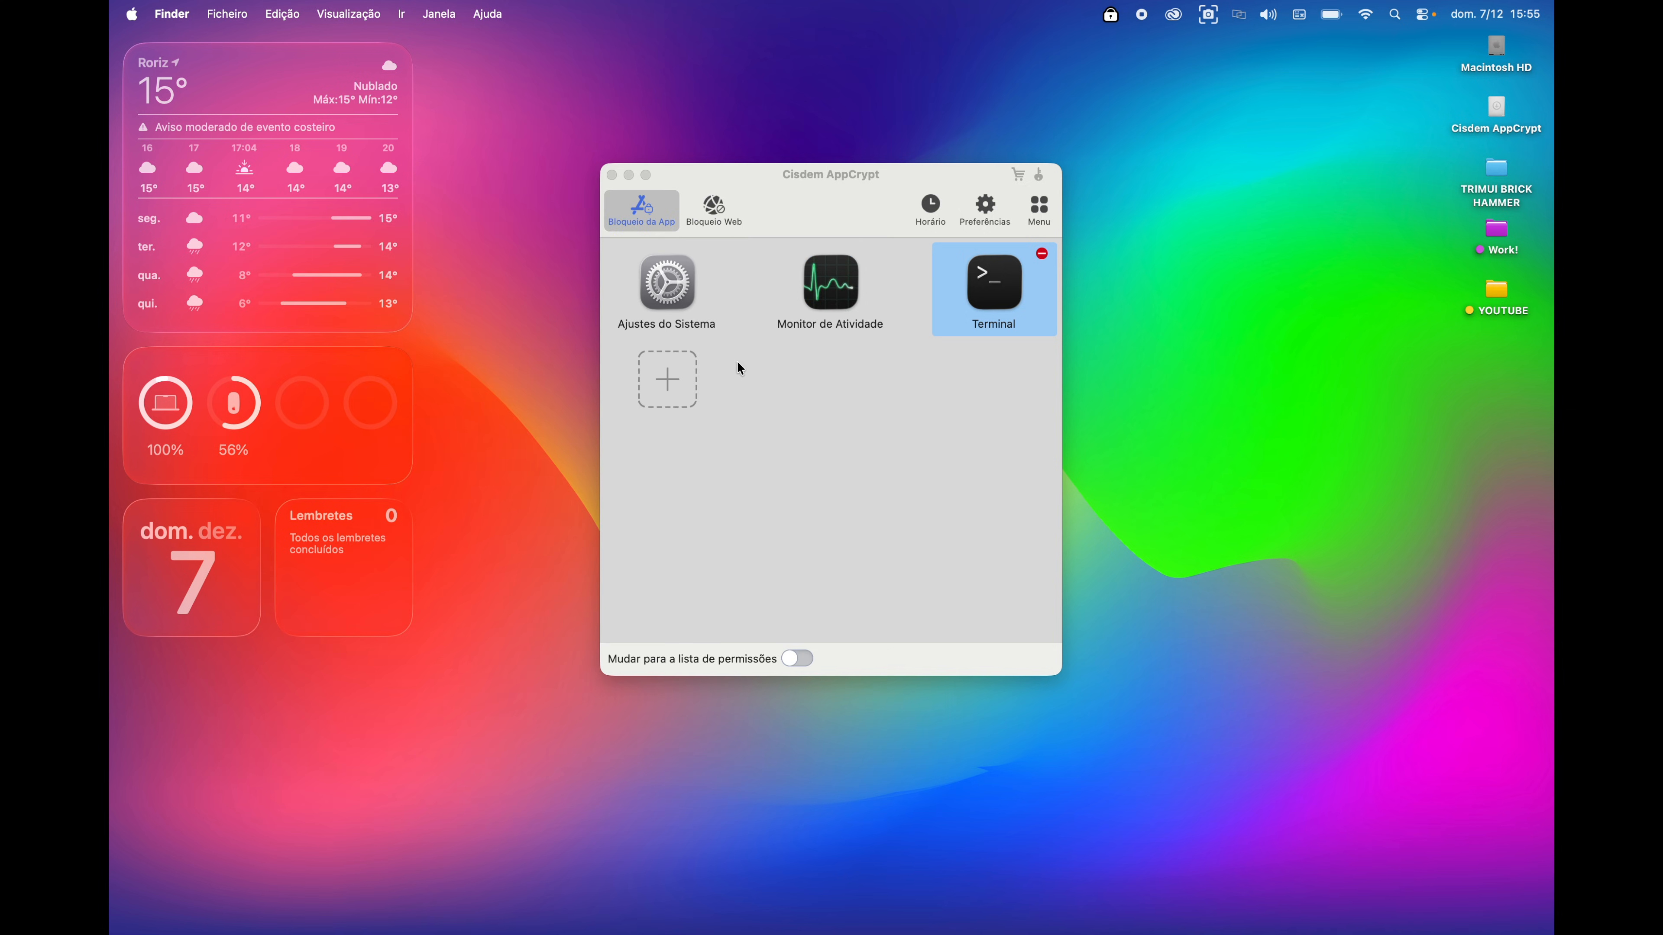
- Add Final Cut Pro from Aplicativos to the blocked apps
left_click(678, 379)
scroll(864, 469, "down", 3)
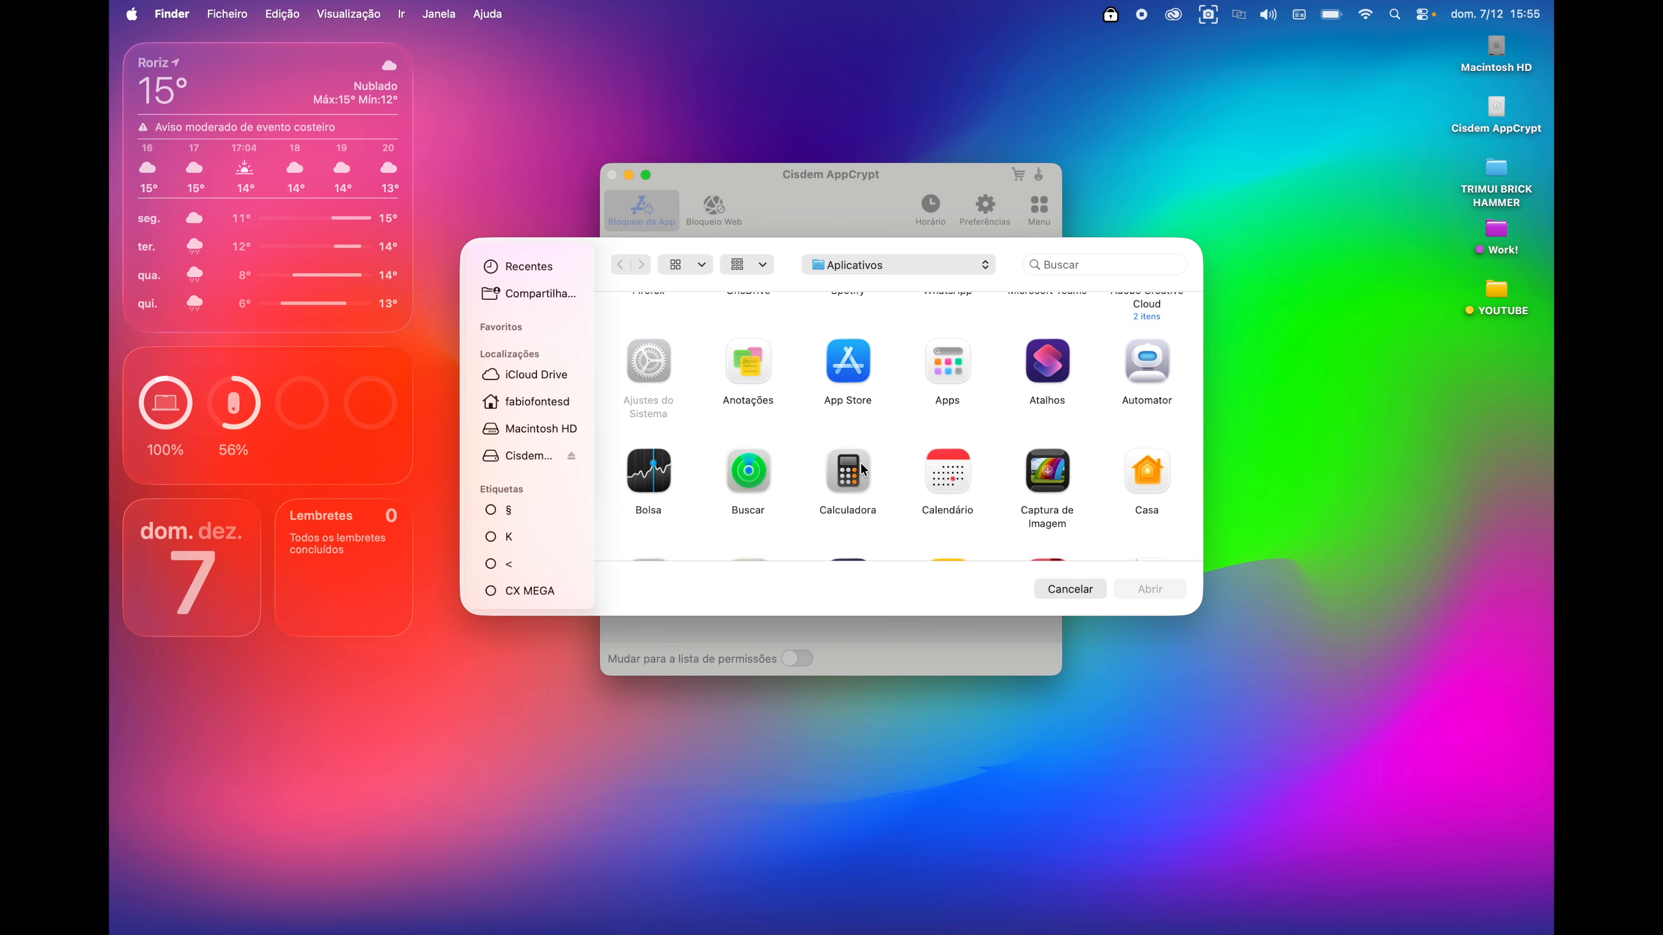
scroll(864, 469, "down", 10)
scroll(864, 469, "down", 3)
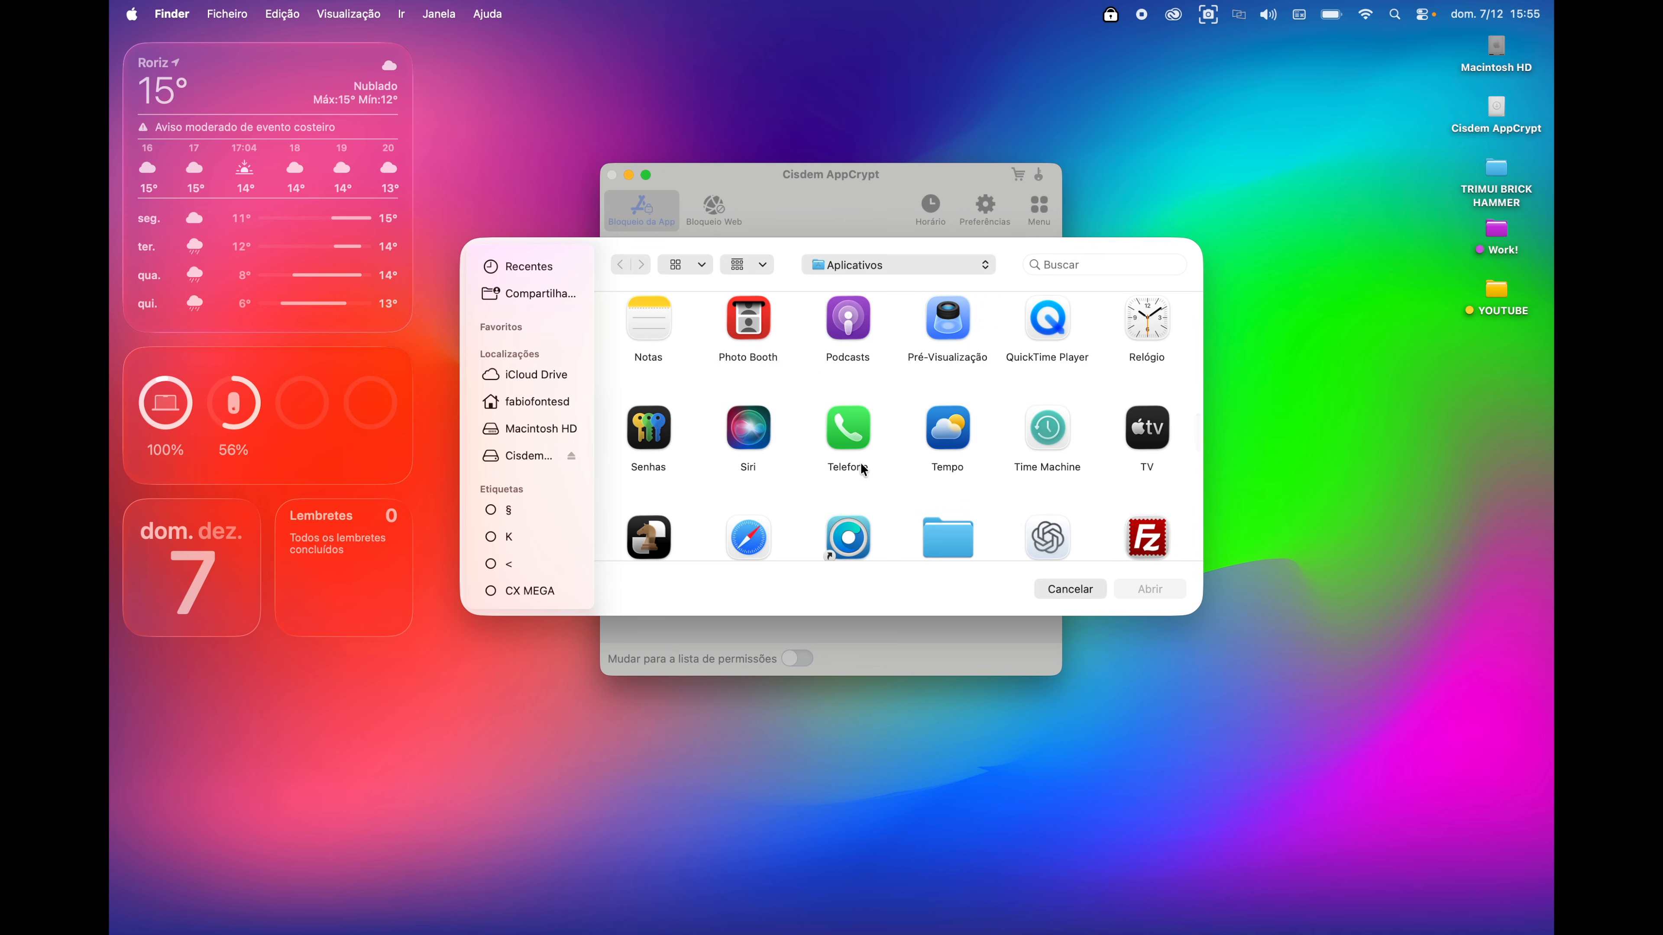
scroll(864, 469, "down", 10)
scroll(861, 467, "down", 3)
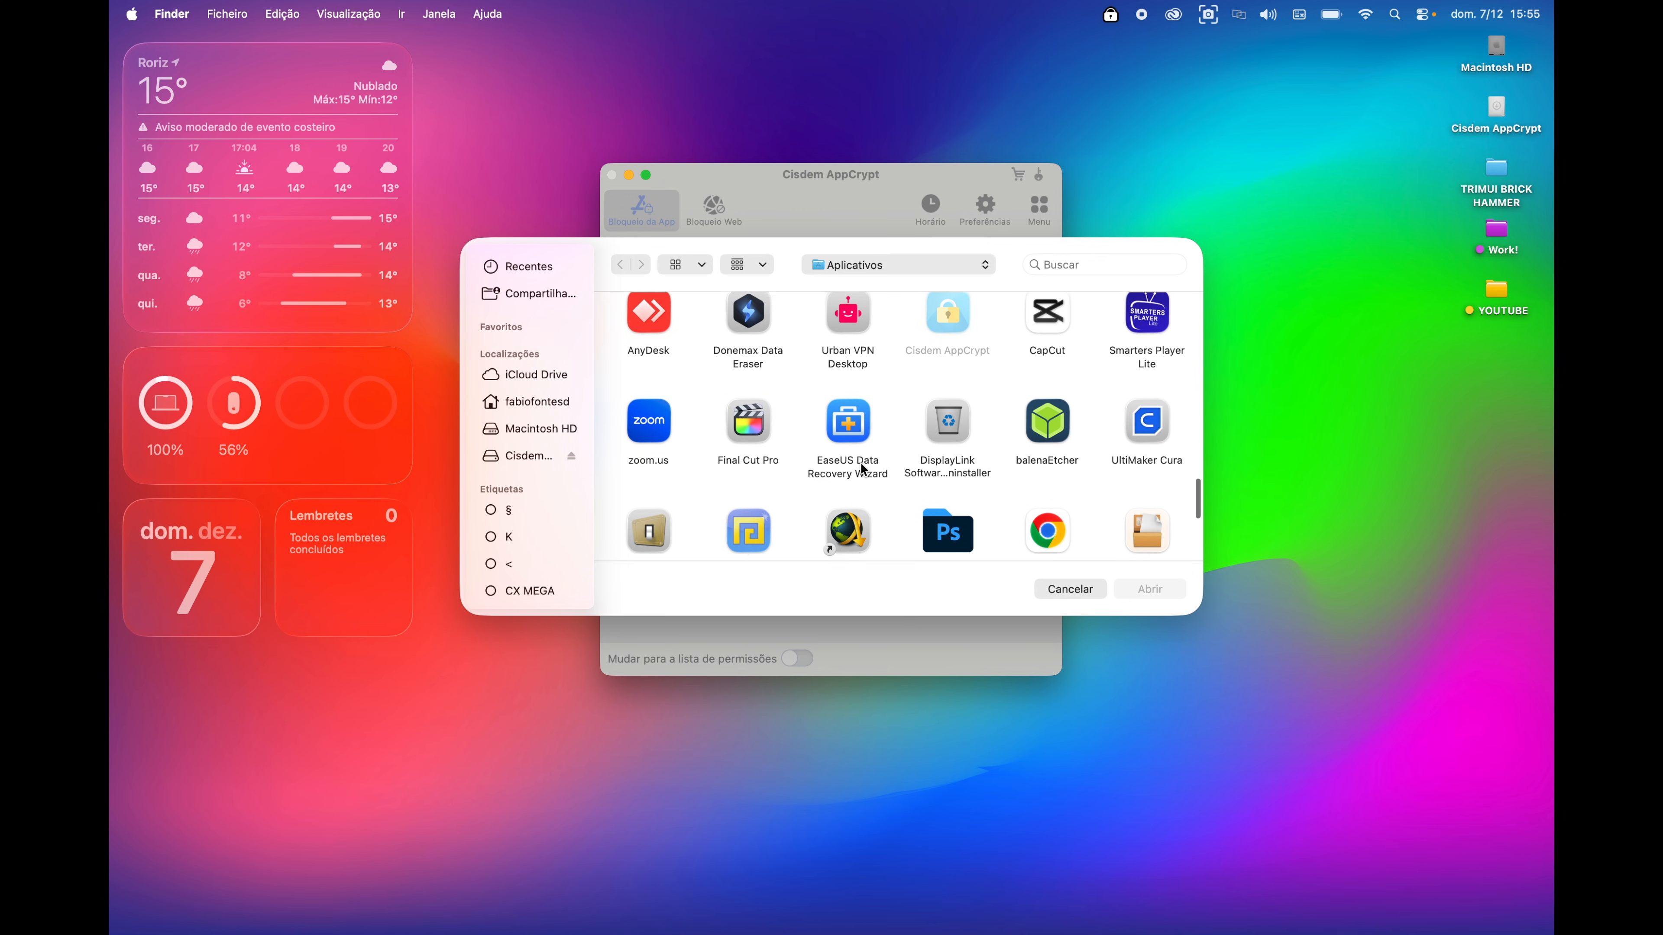
left_click(748, 420)
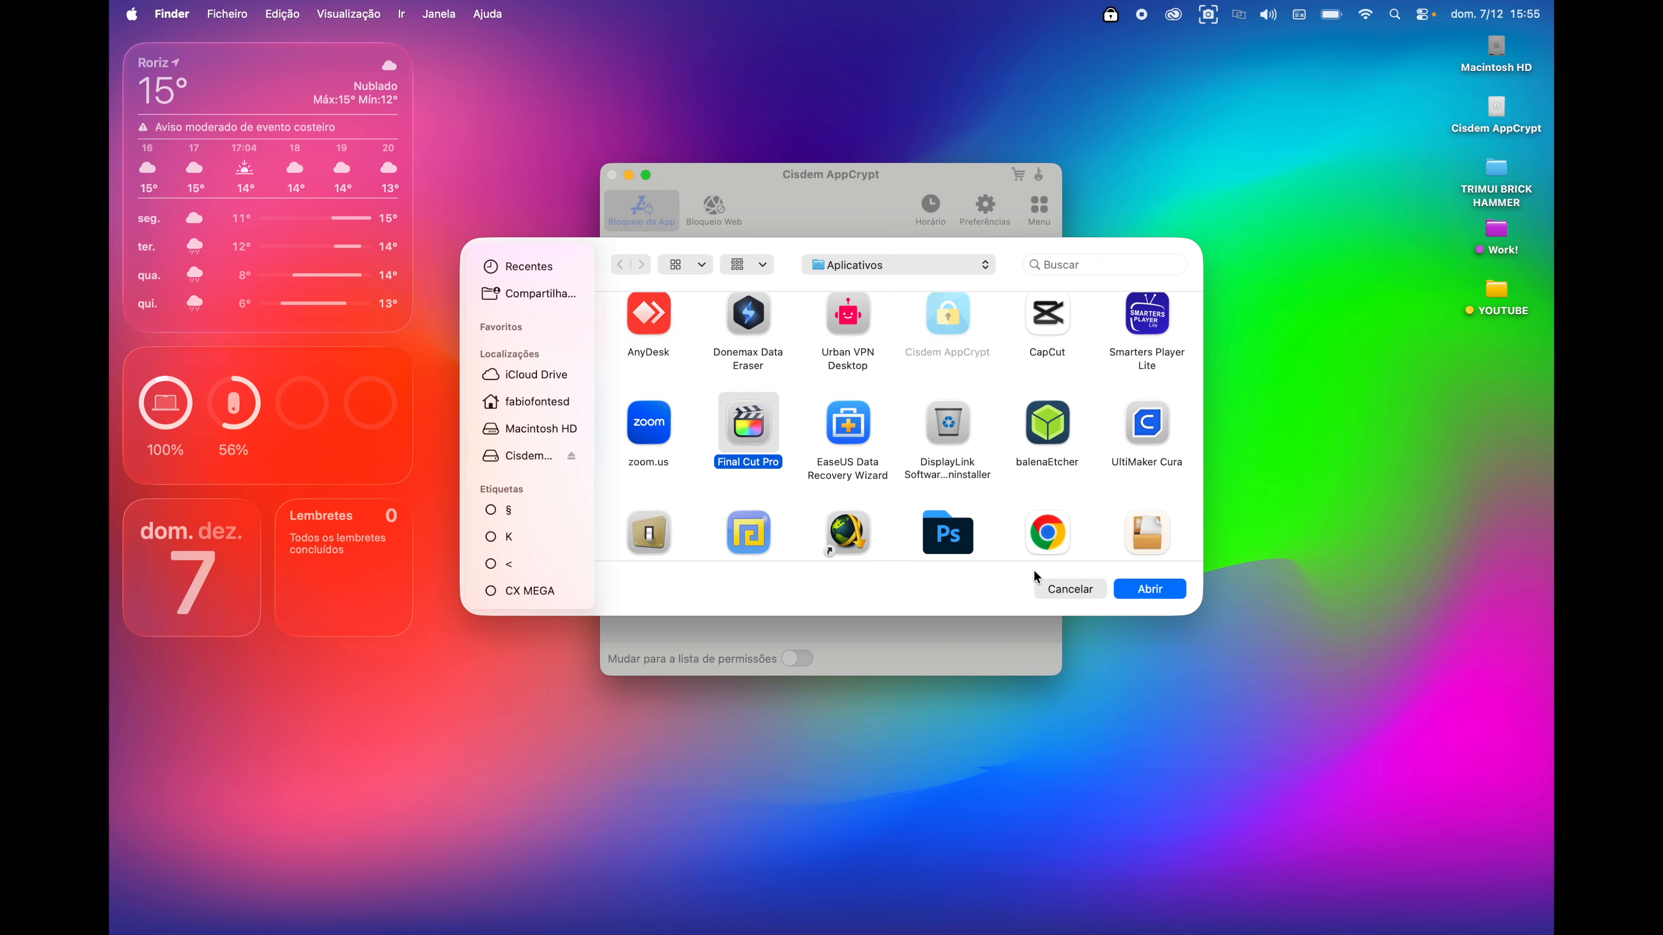
left_click(1127, 586)
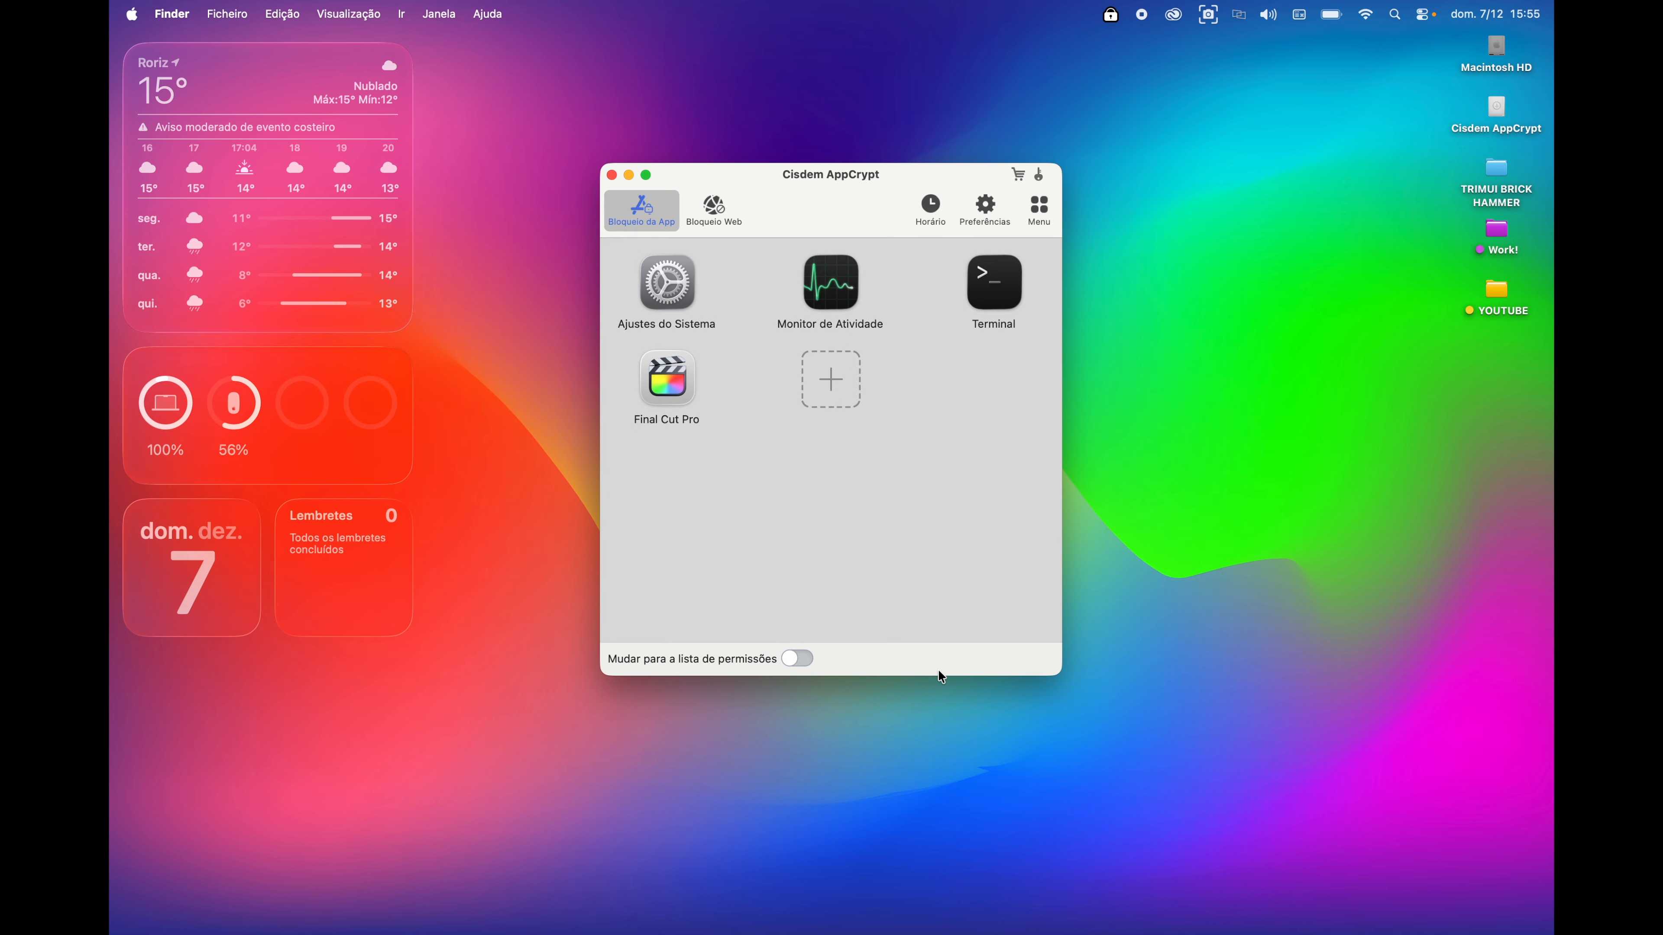
- Launch Final Cut Pro from the Dock and cancel the lock prompt that appears
left_click(669, 367)
mouse_move(766, 929)
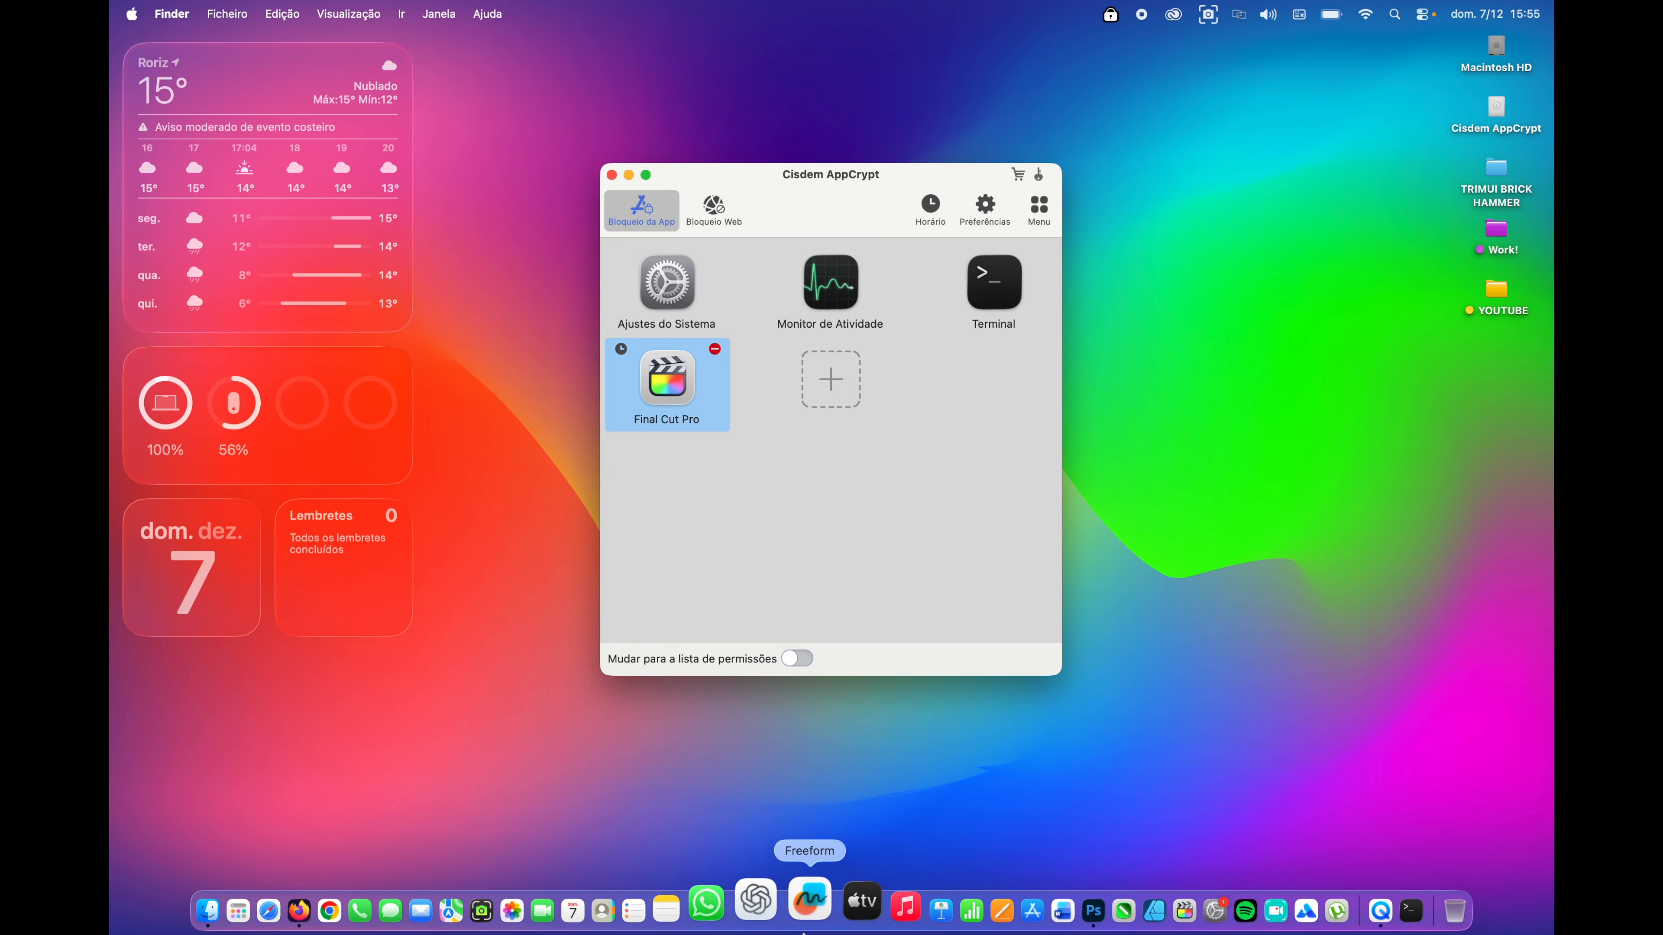
left_click(1119, 911)
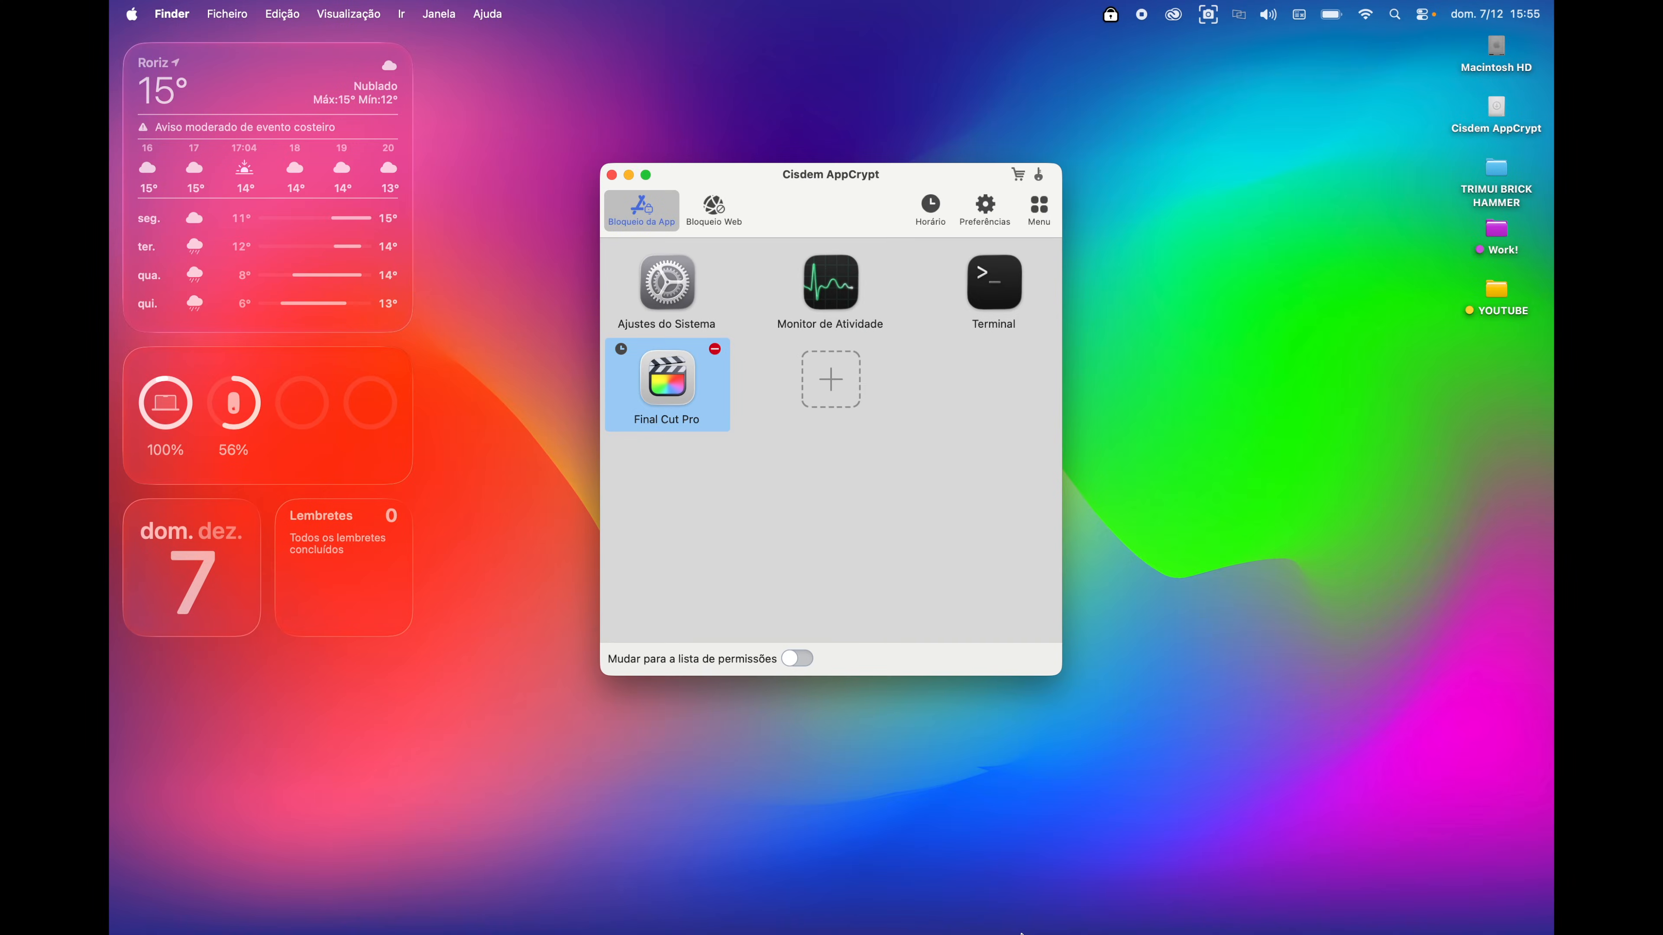
left_click(1121, 907)
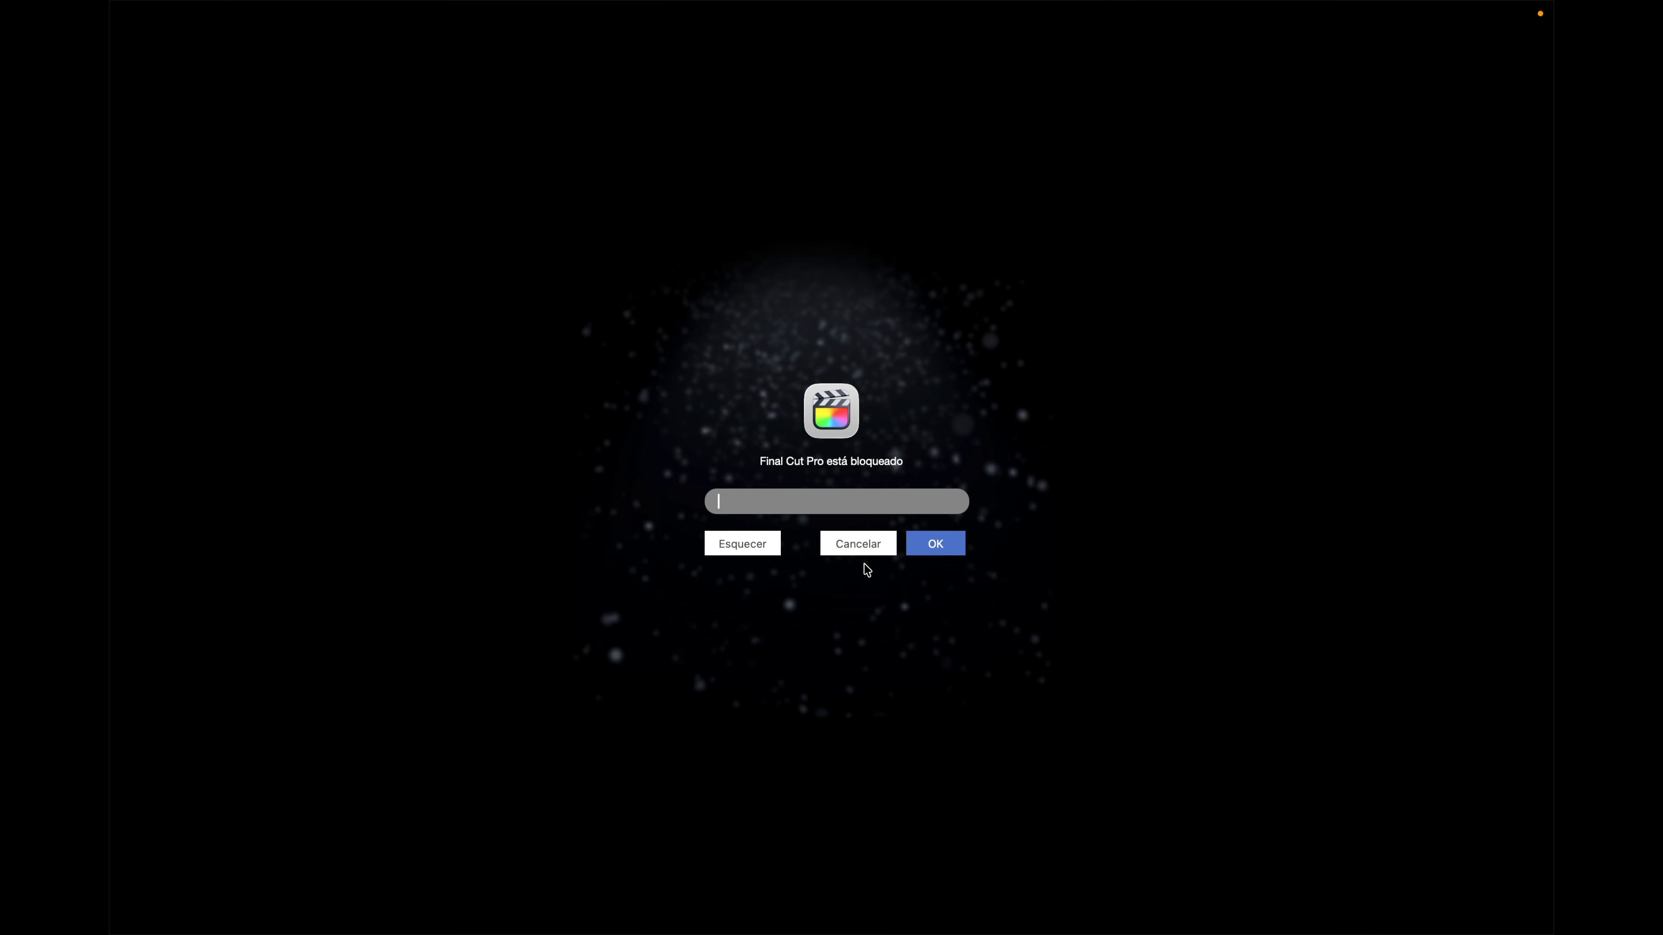
left_click(862, 554)
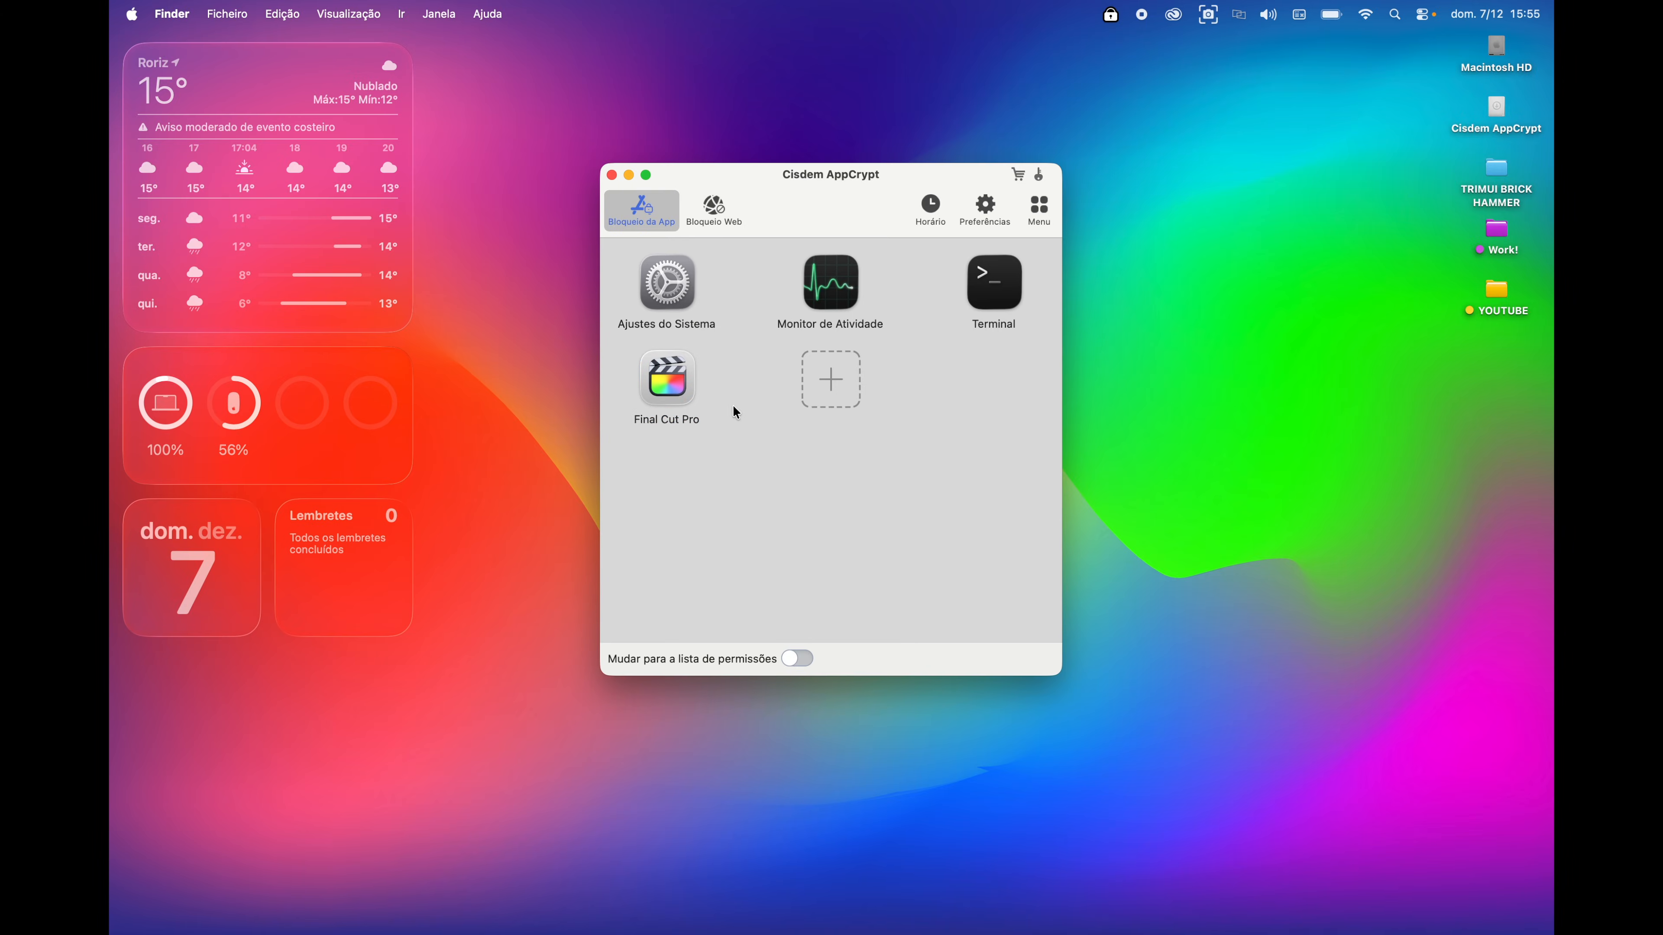
- Remove Final Cut Pro from the blocked apps and add facebook.com to Bloqueio Web
left_click(715, 349)
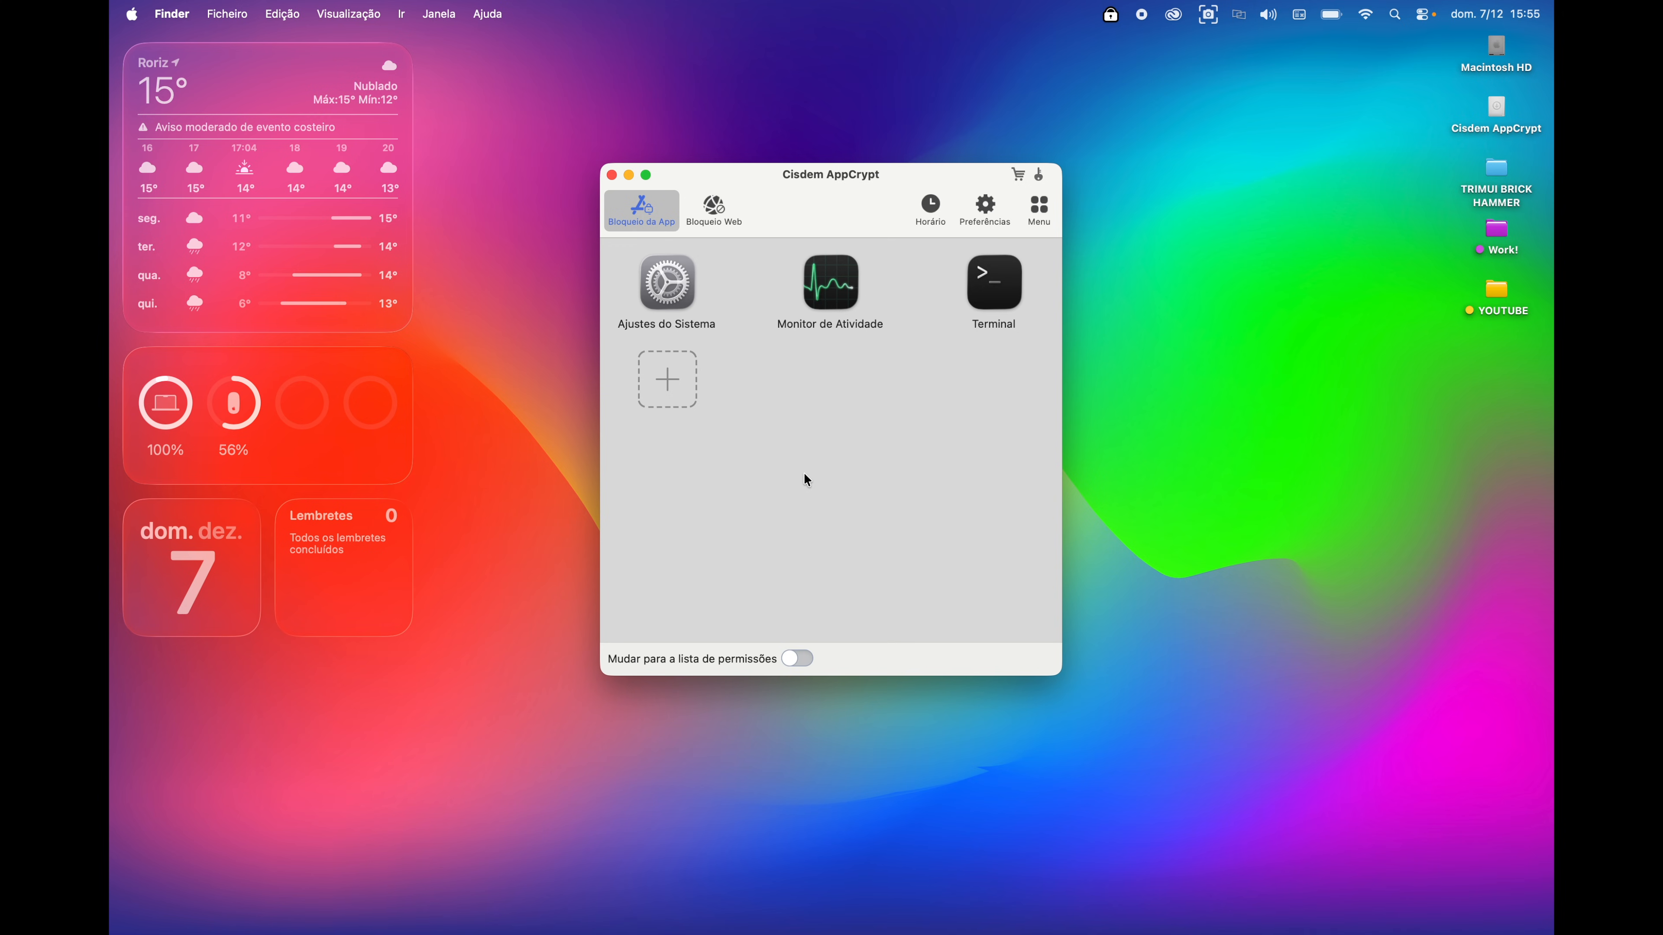
left_click(715, 213)
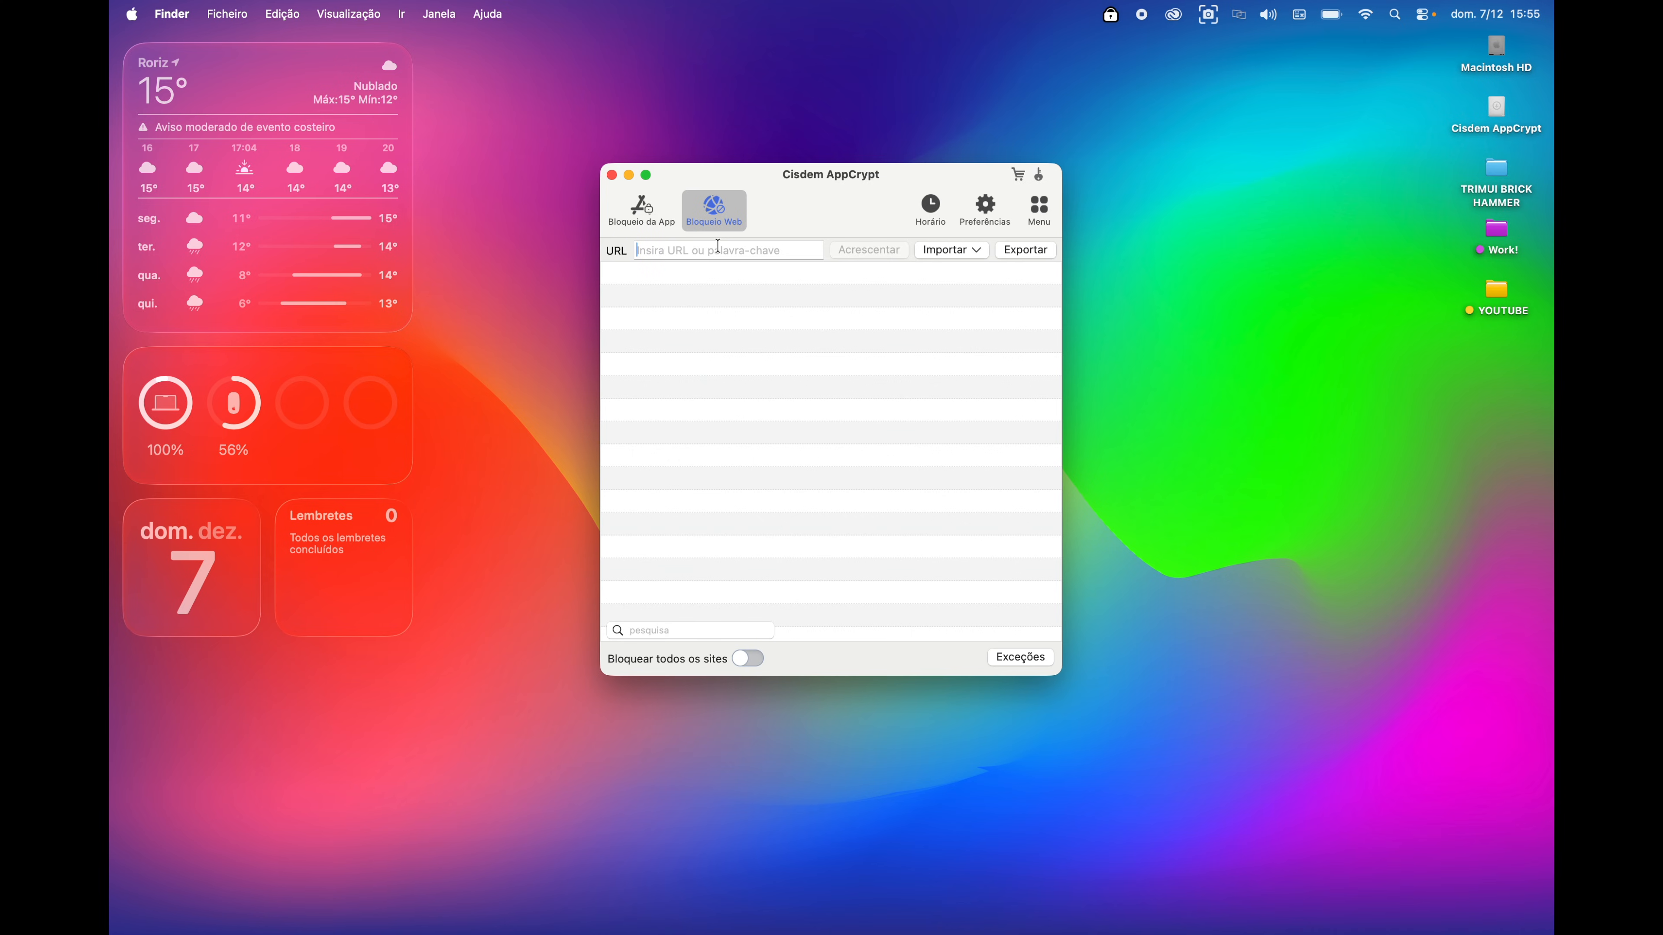
type("facebook.com")
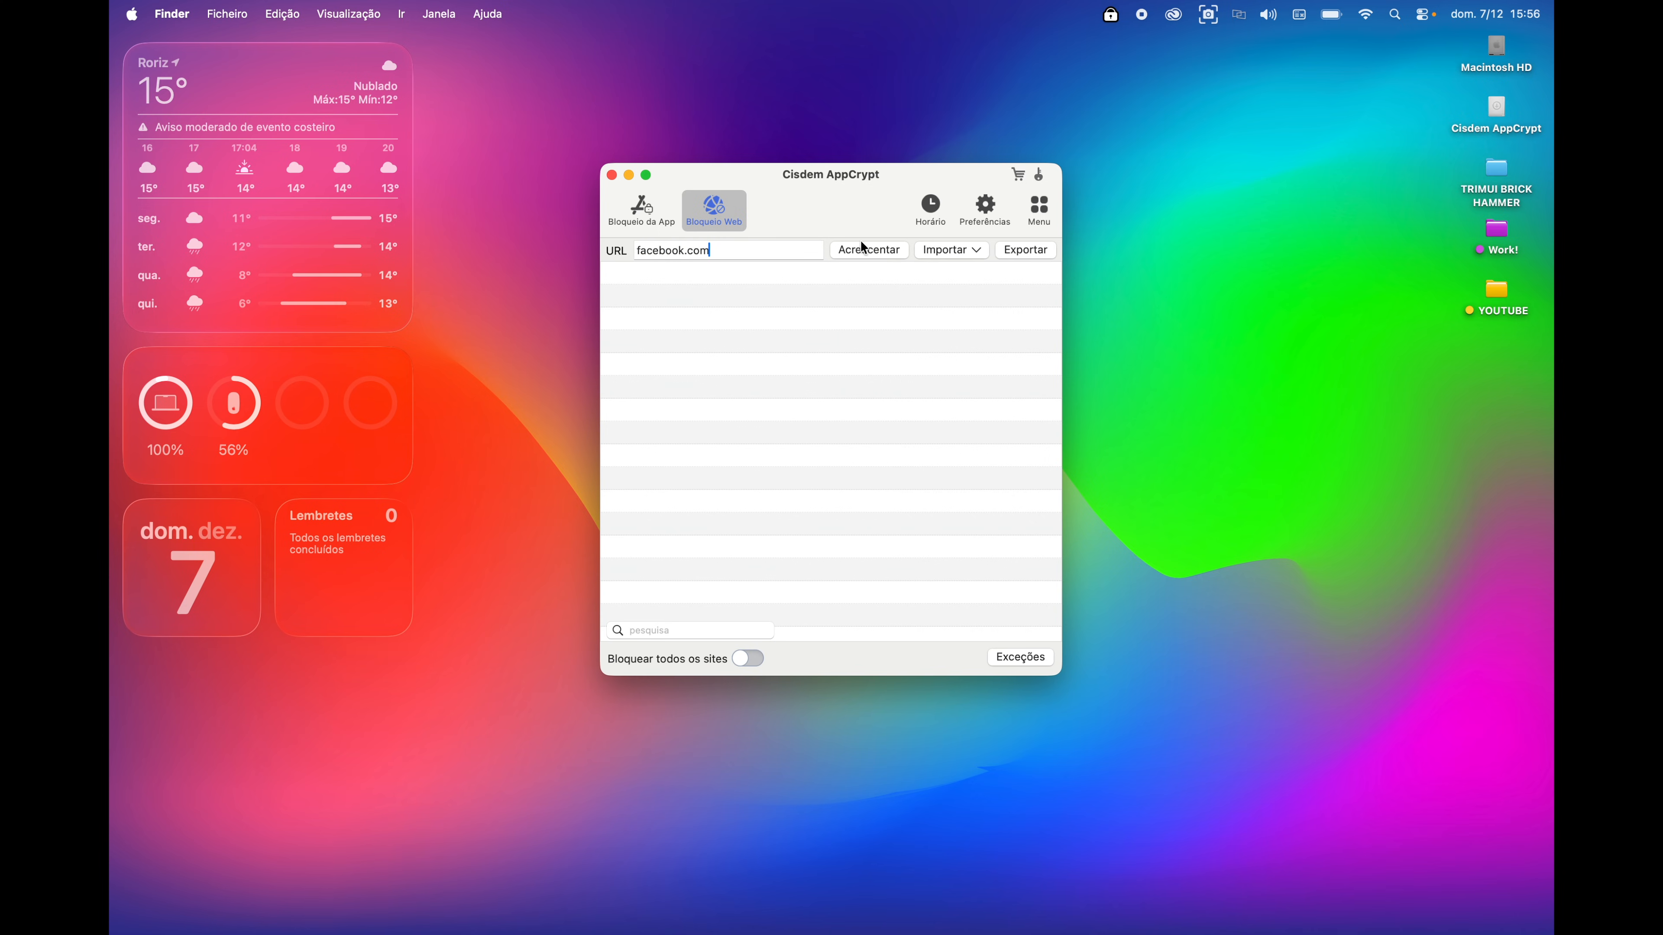
left_click(867, 248)
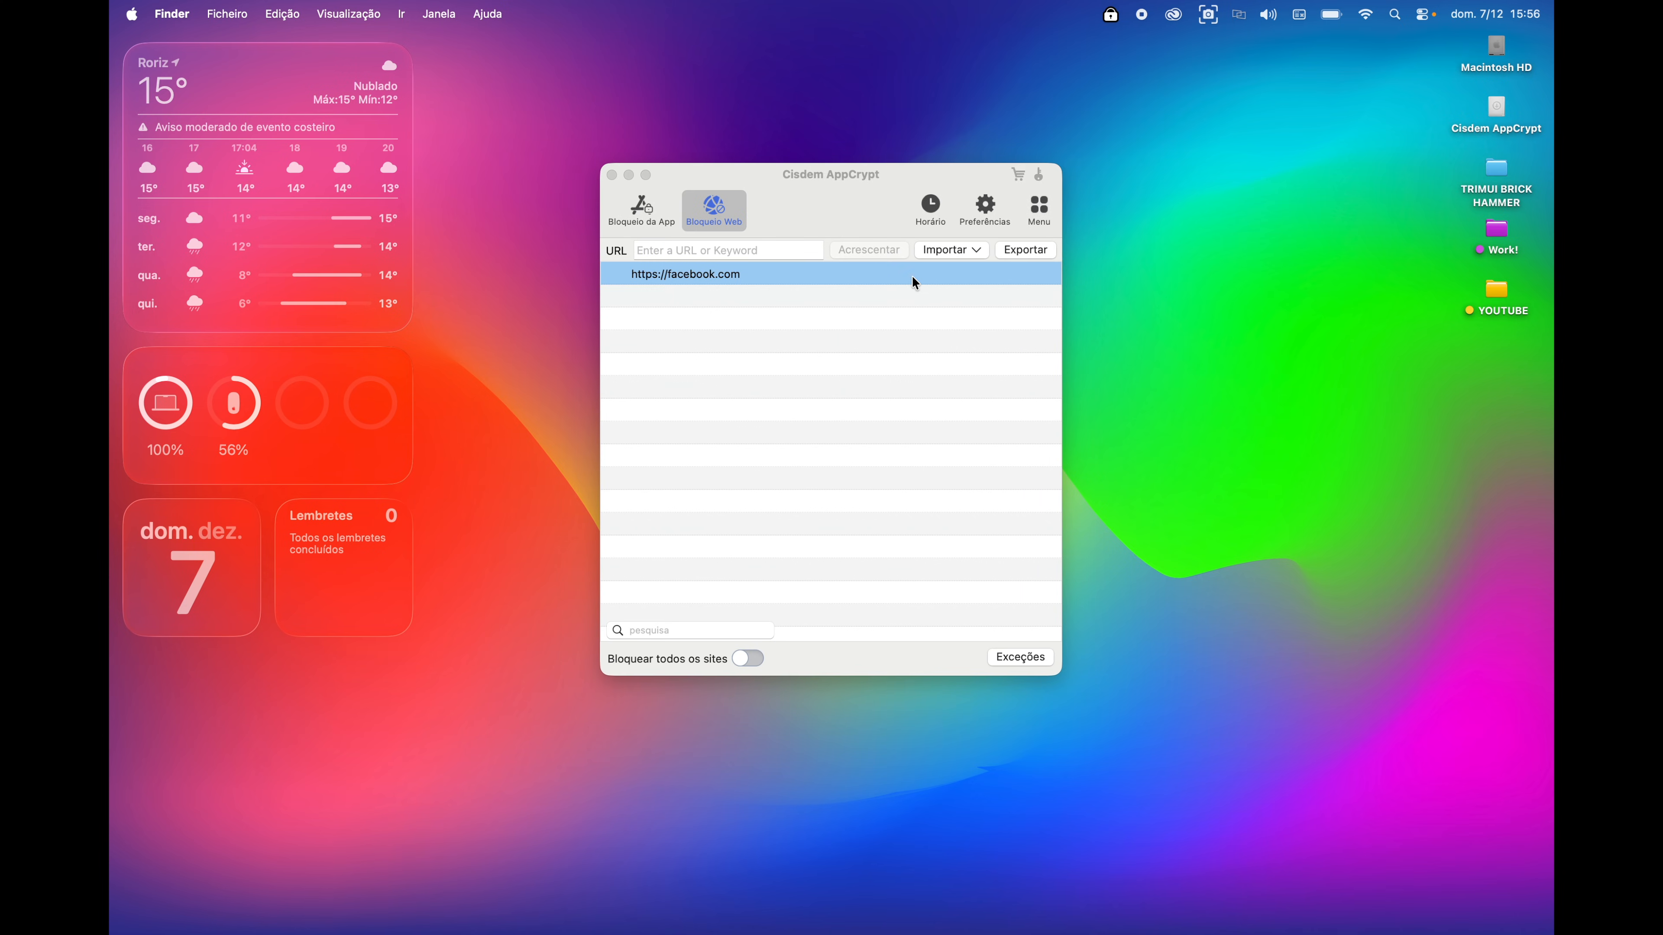
- Import the Sites Sociais preset into the blocked websites list
left_click(824, 274)
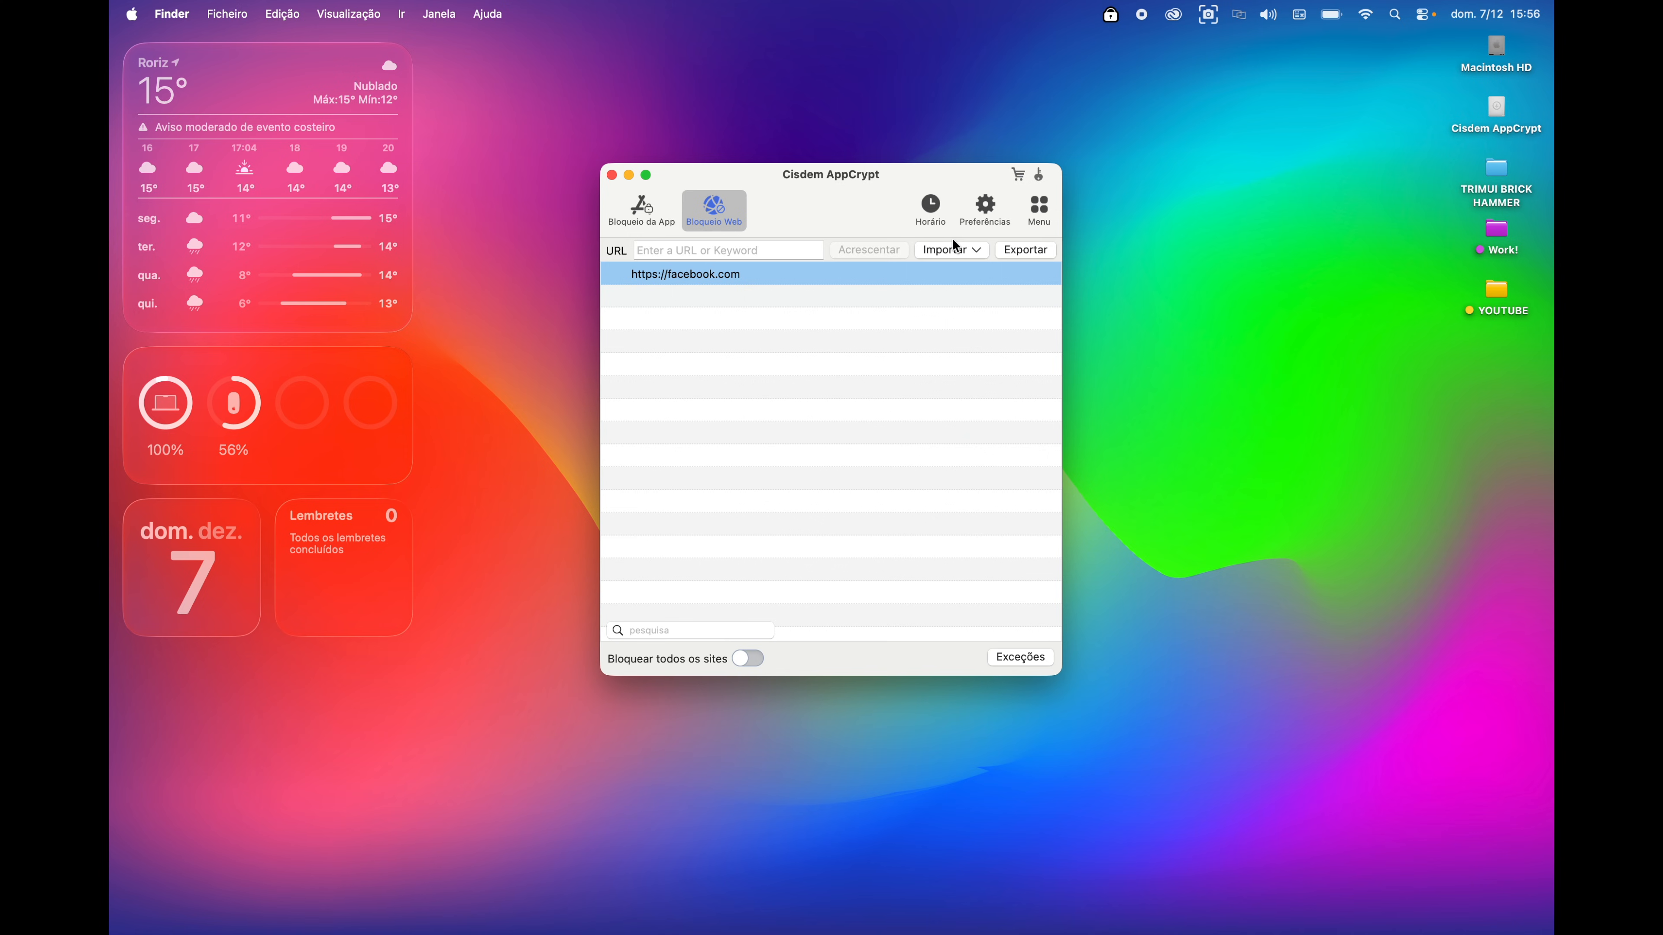
left_click(951, 255)
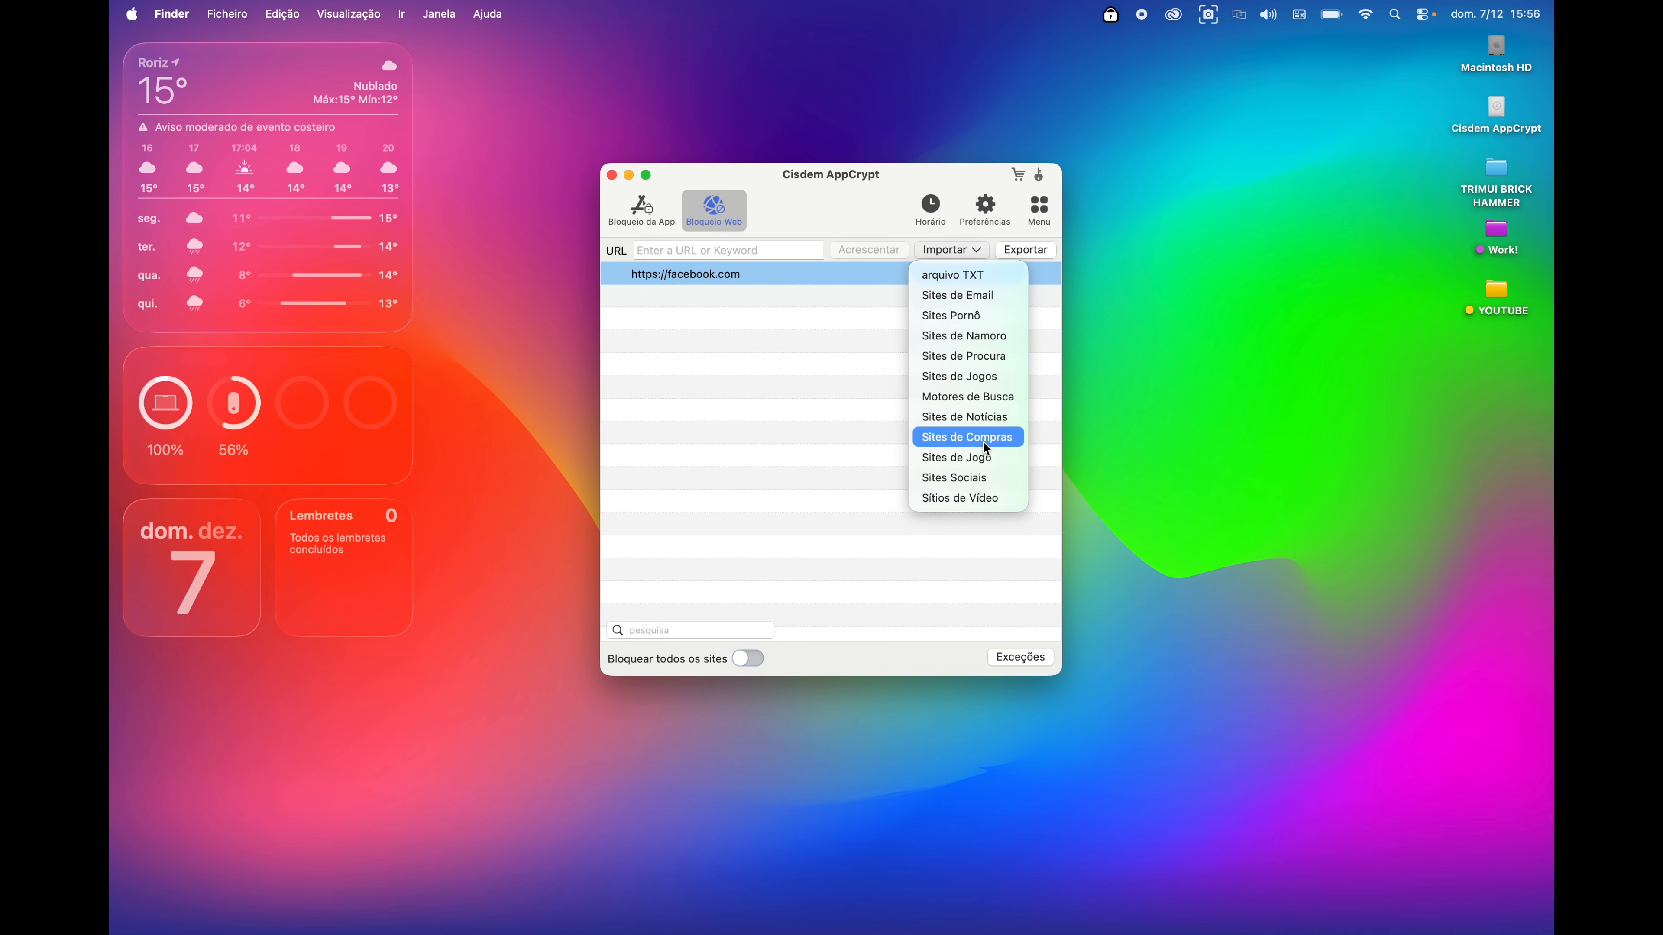
left_click(983, 485)
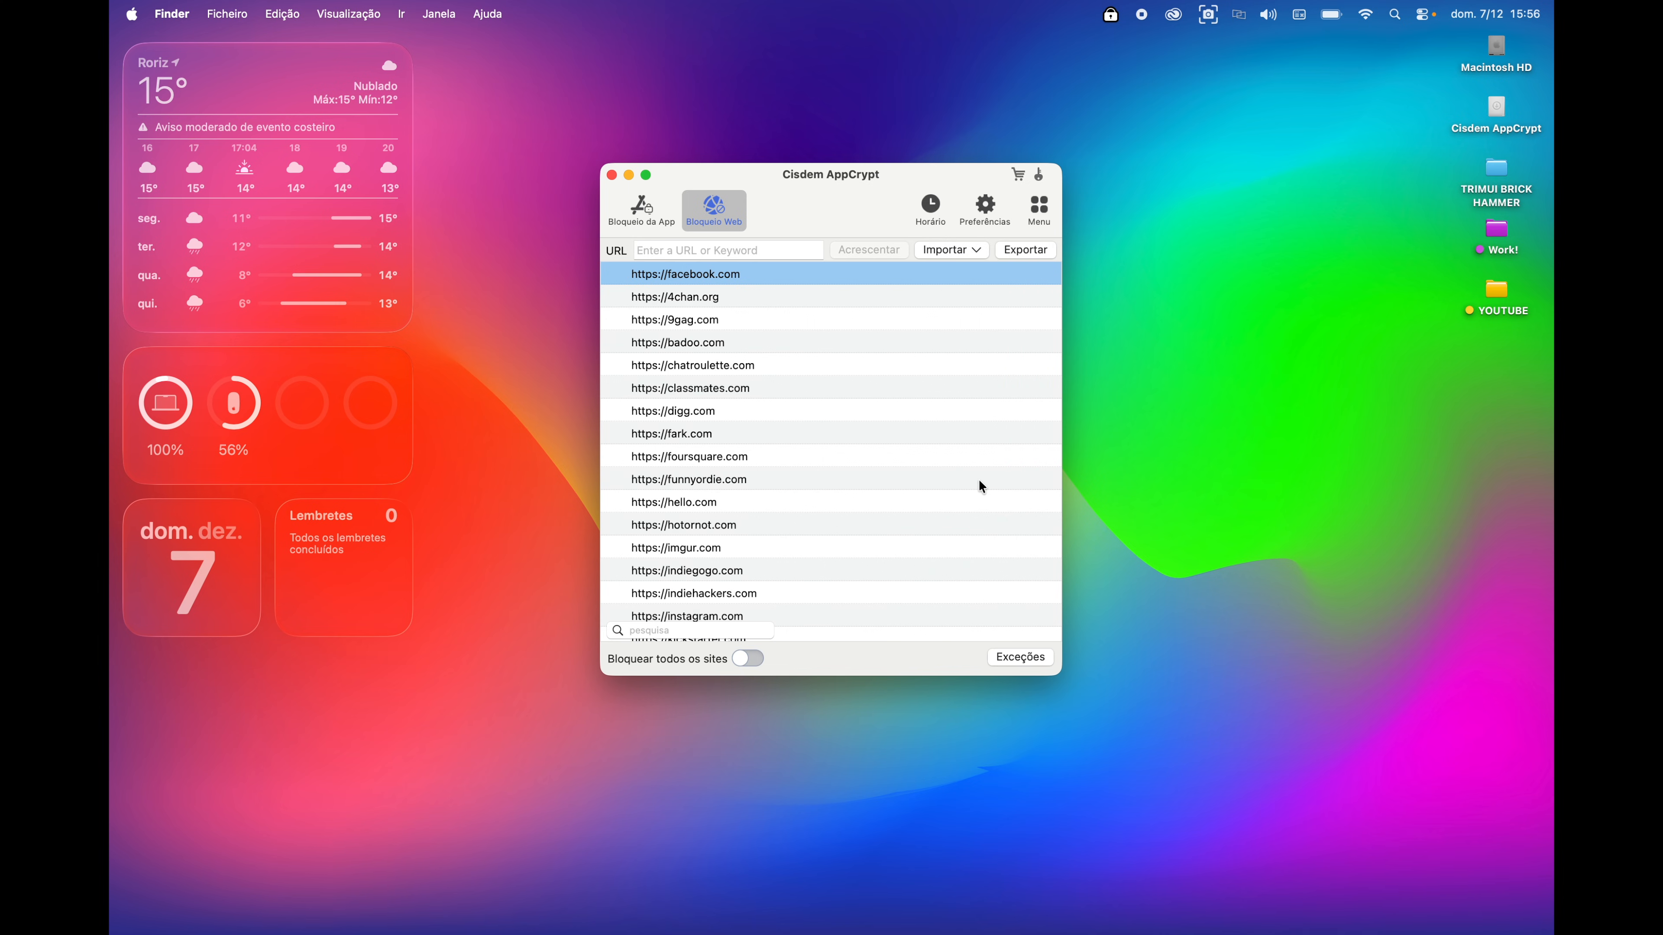
scroll(837, 526, "down", 10)
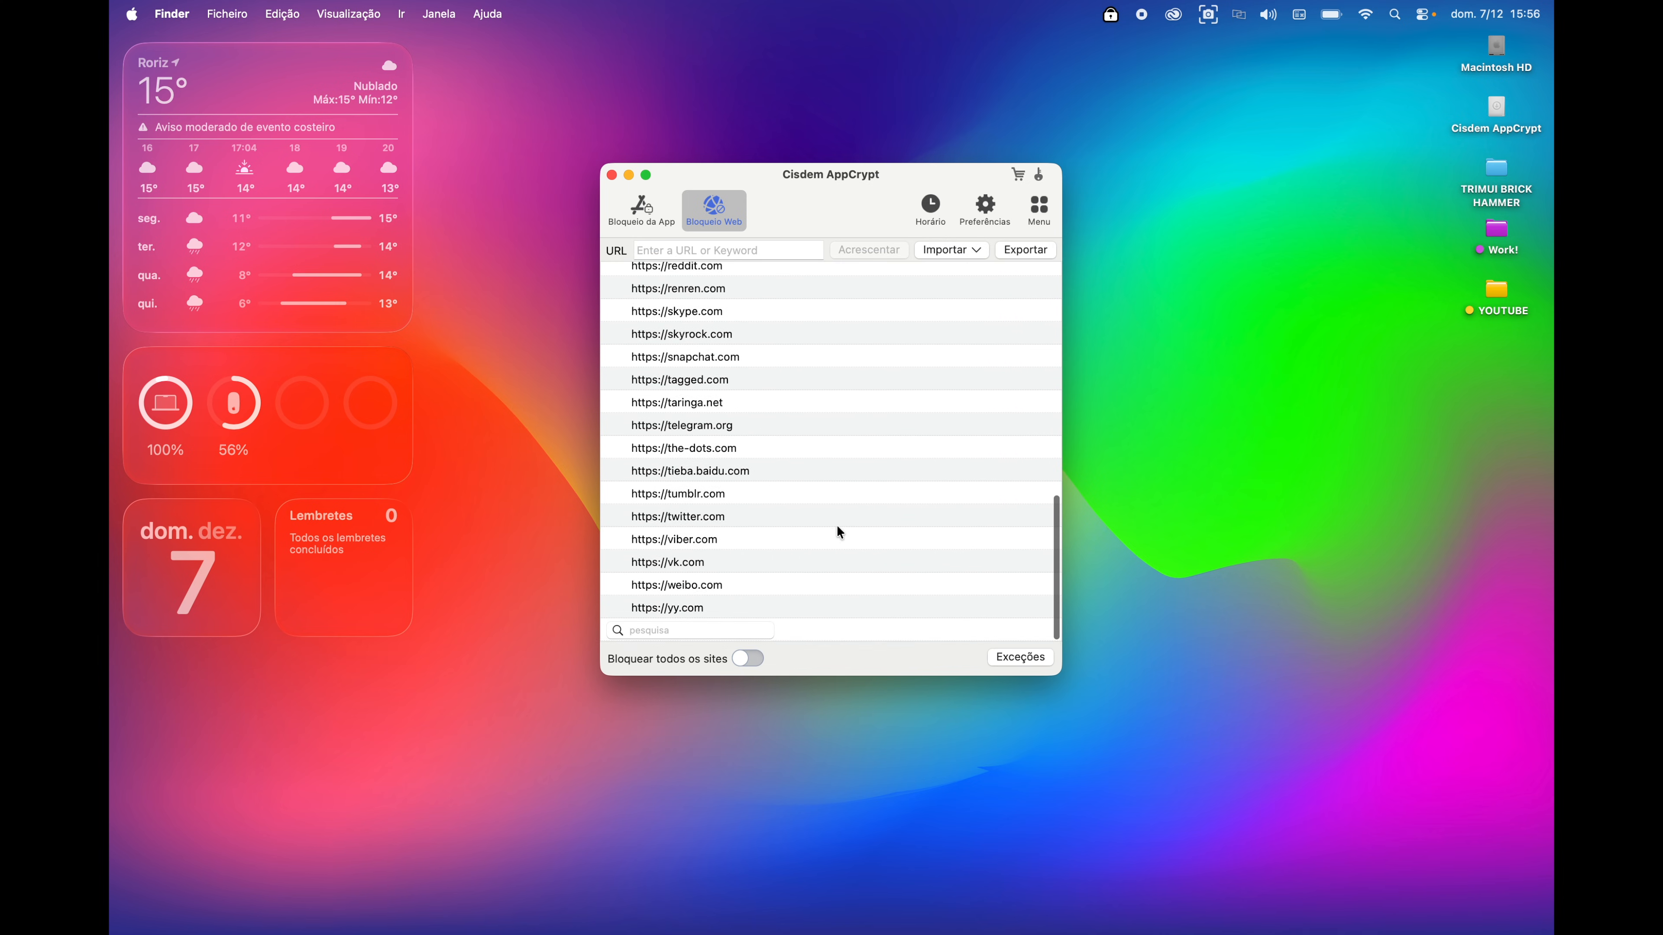
scroll(840, 532, "up", 5)
scroll(840, 532, "up", 5)
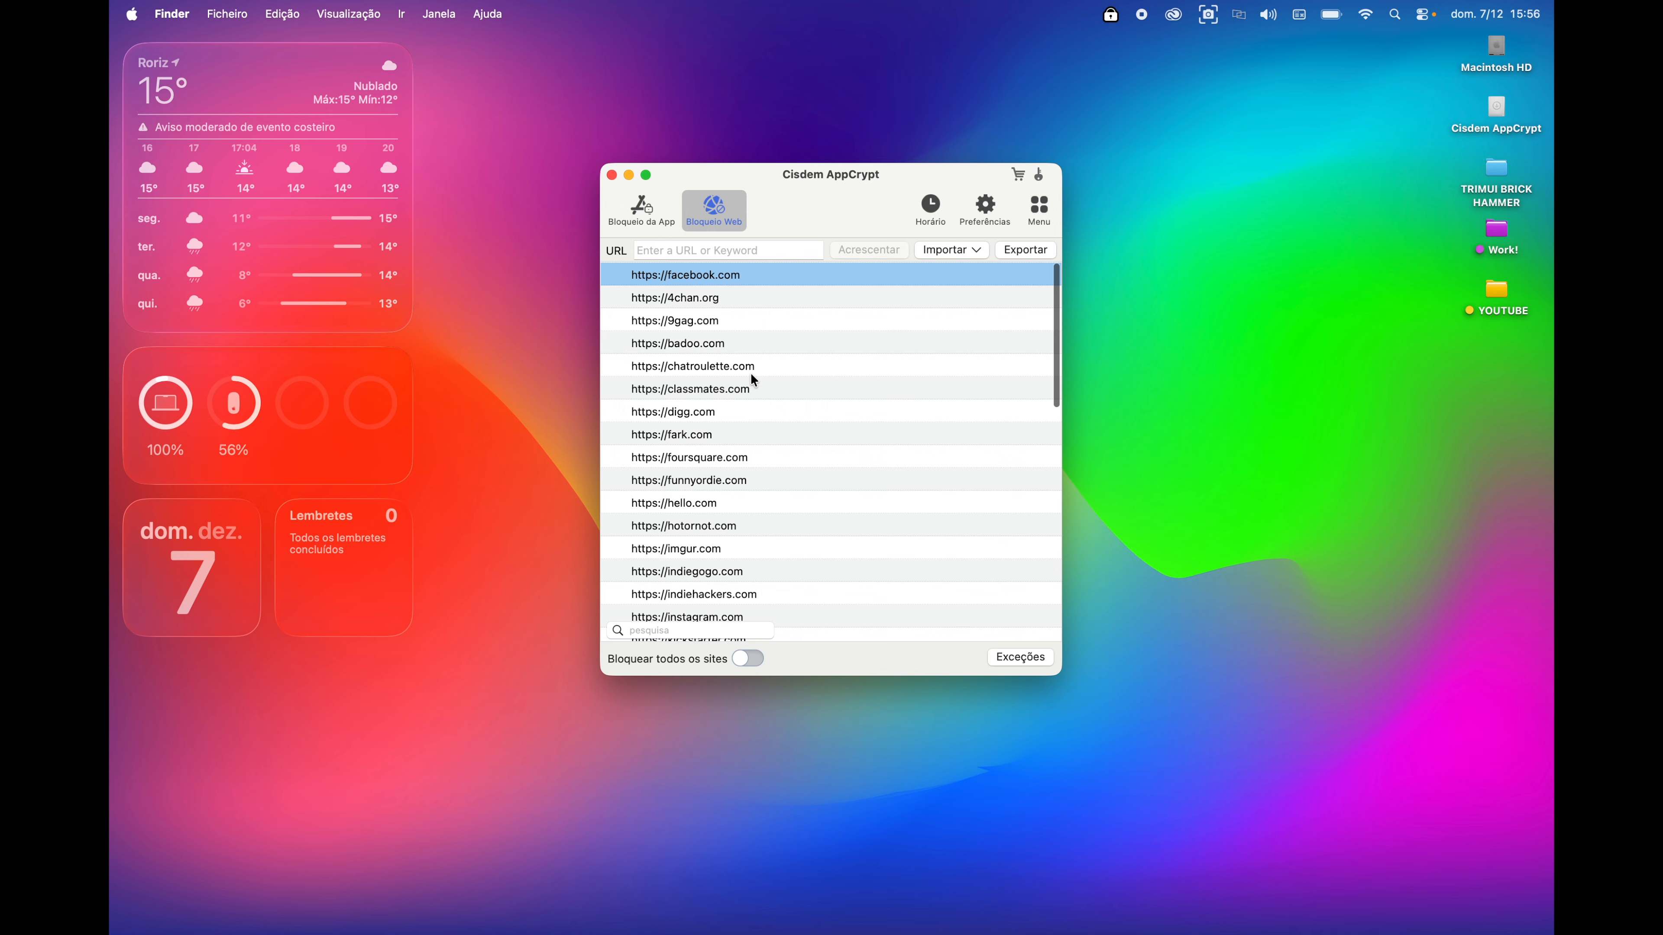
scroll(739, 483, "down", 10)
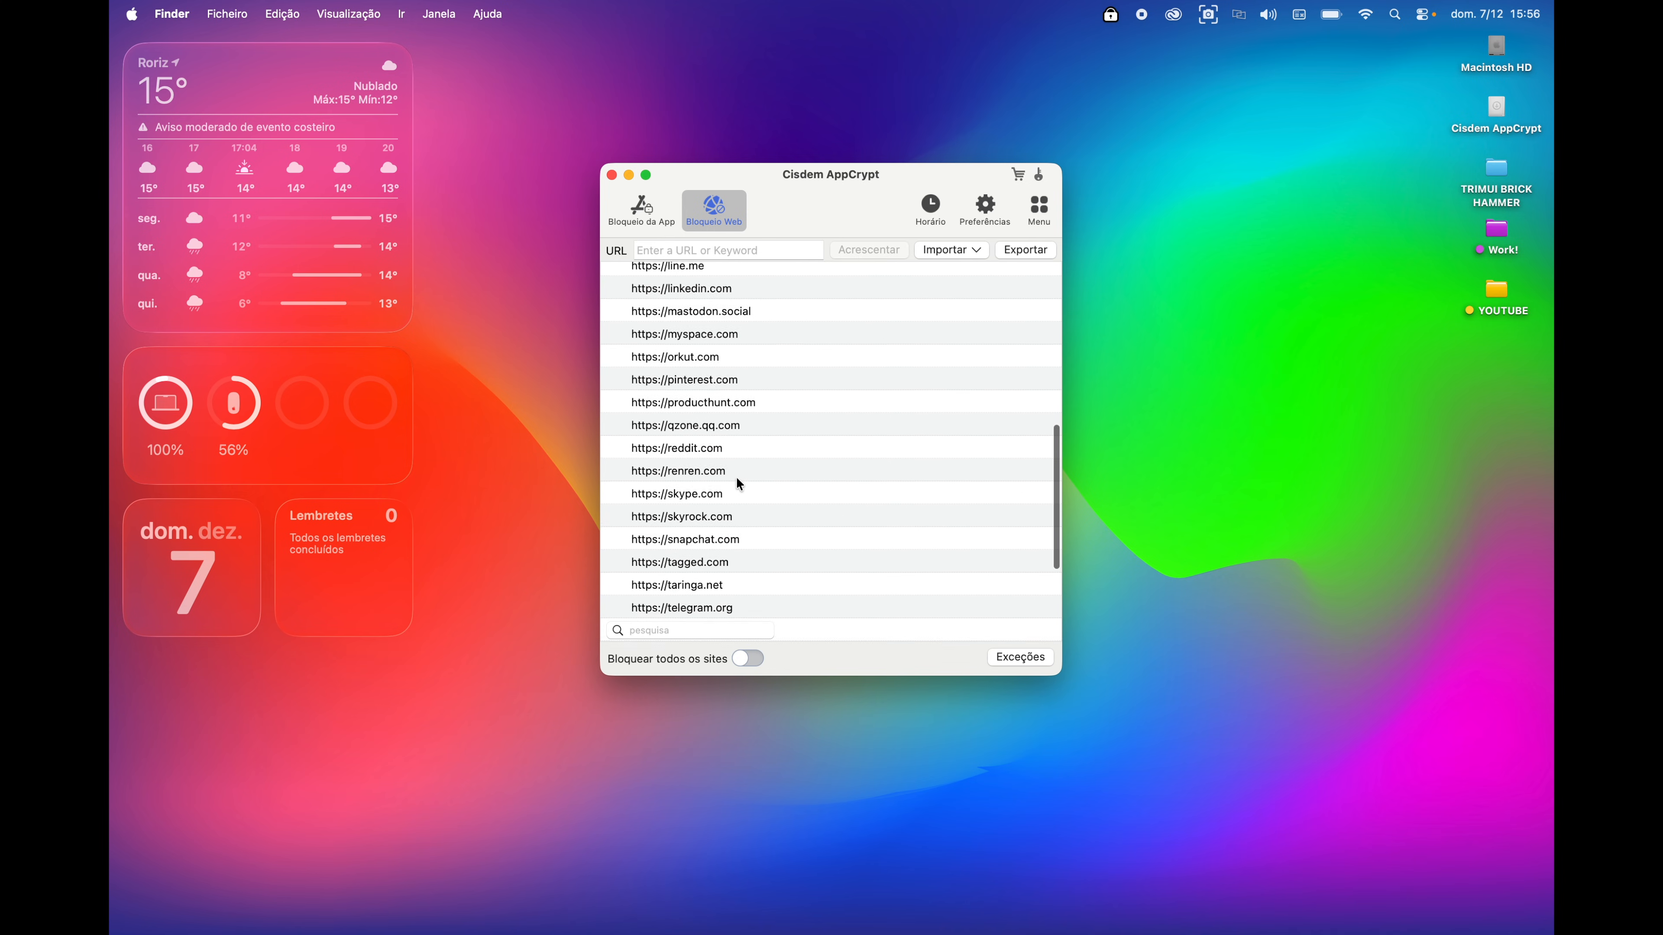
scroll(740, 483, "down", 4)
scroll(739, 484, "up", 3)
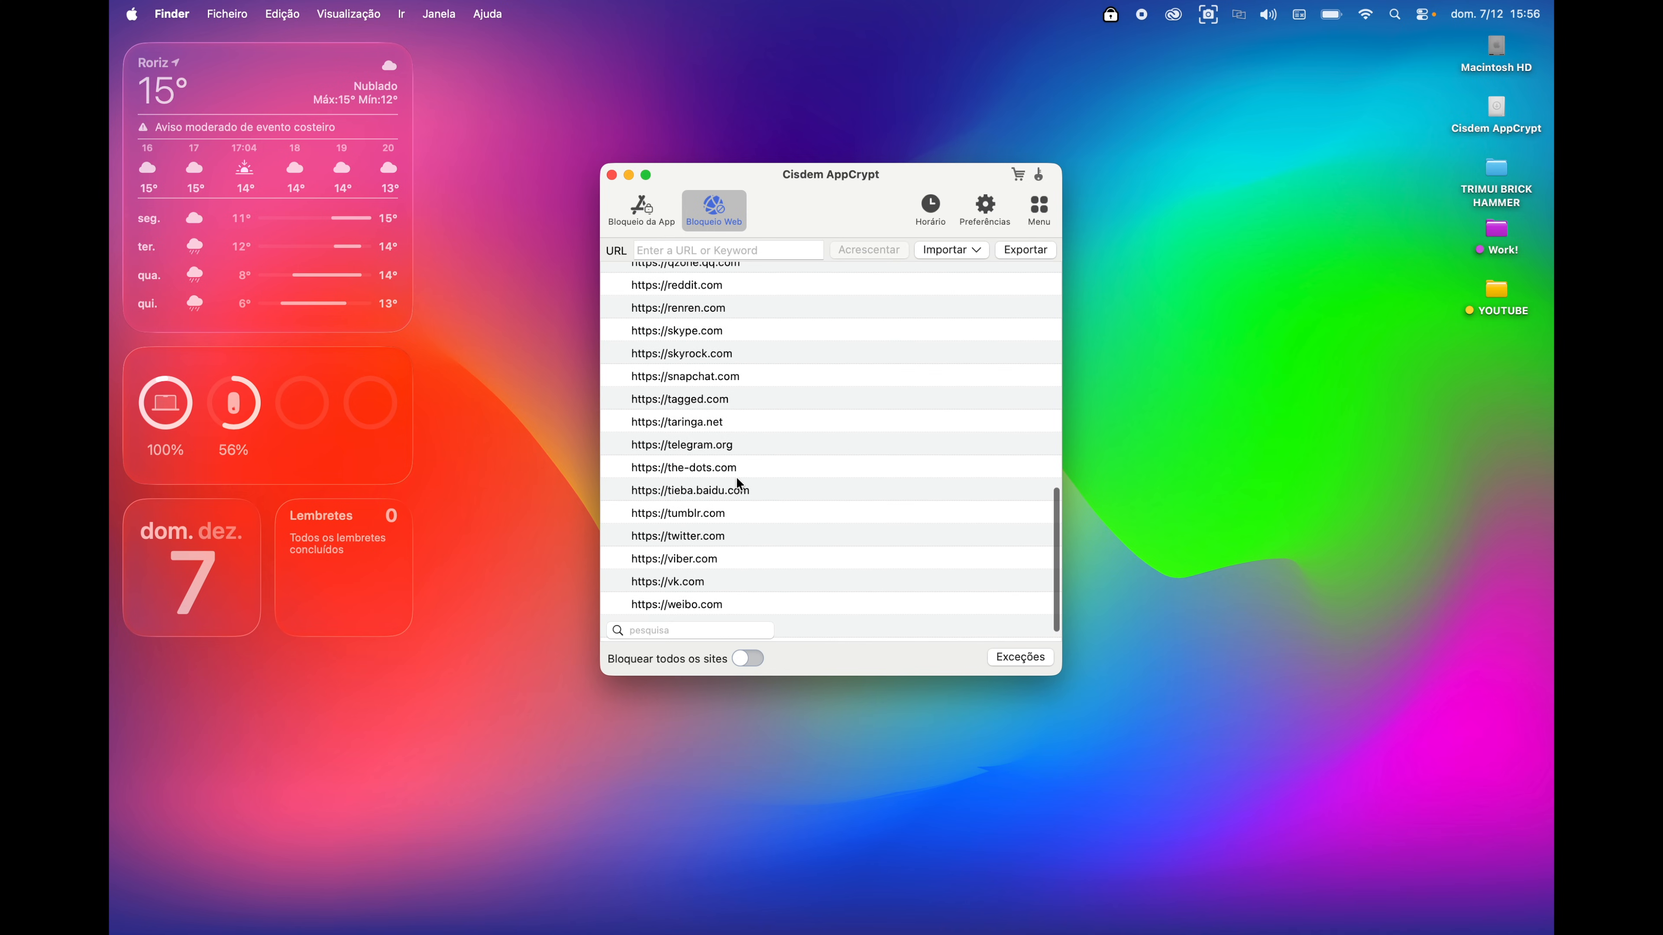
scroll(739, 483, "up", 5)
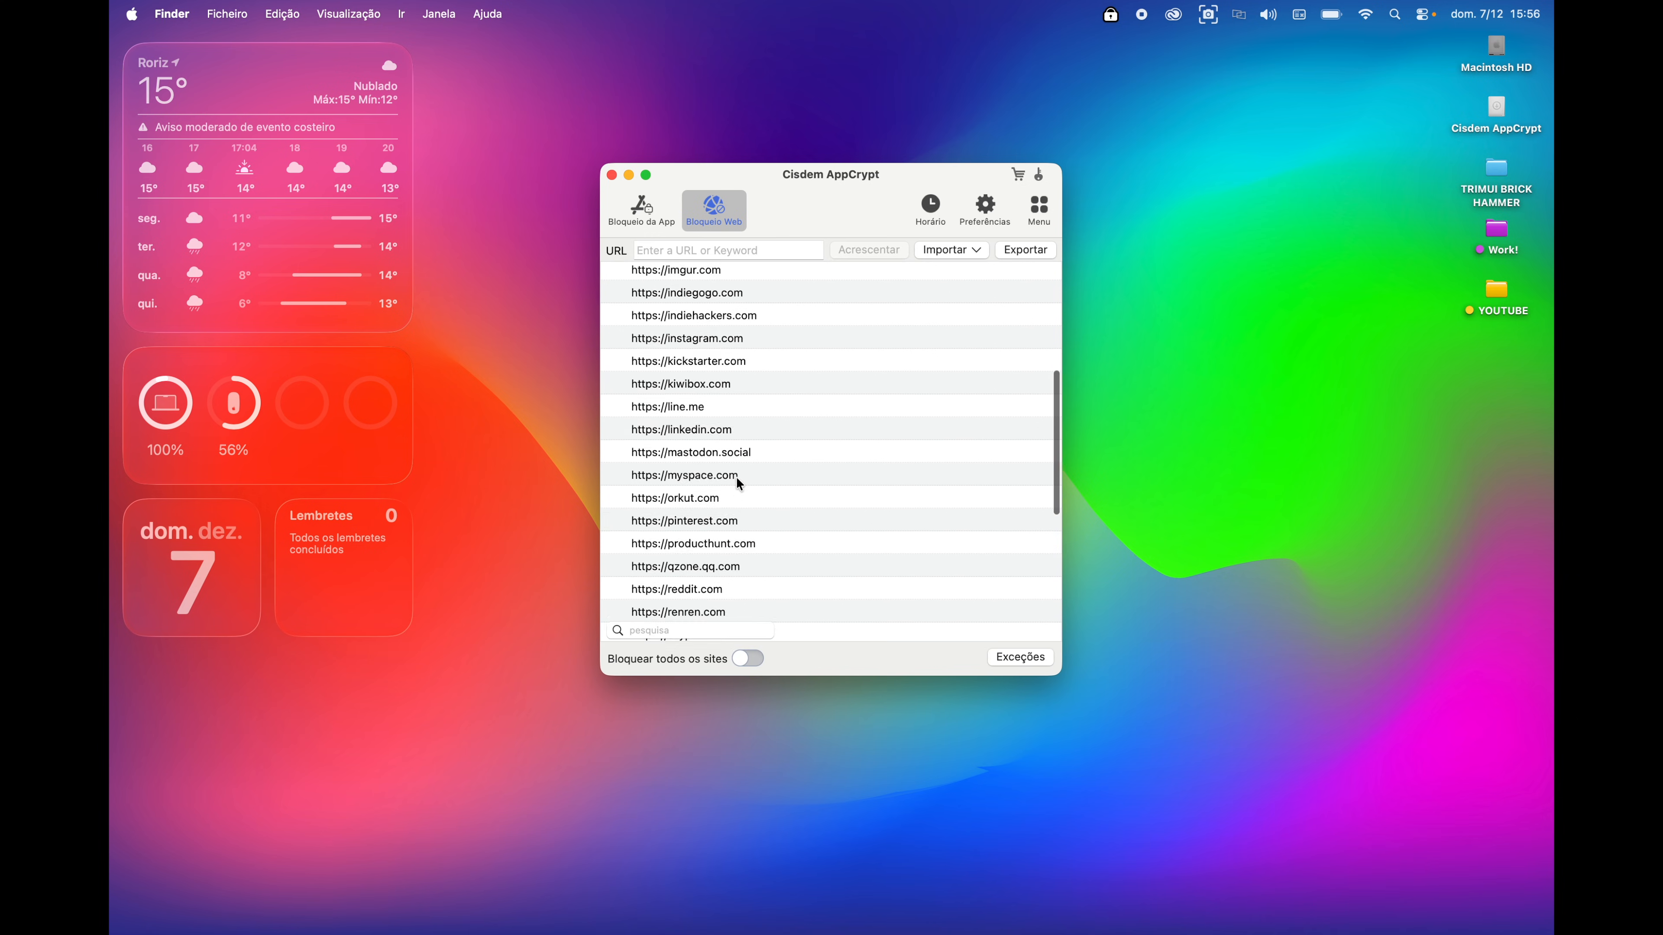
scroll(738, 482, "up", 5)
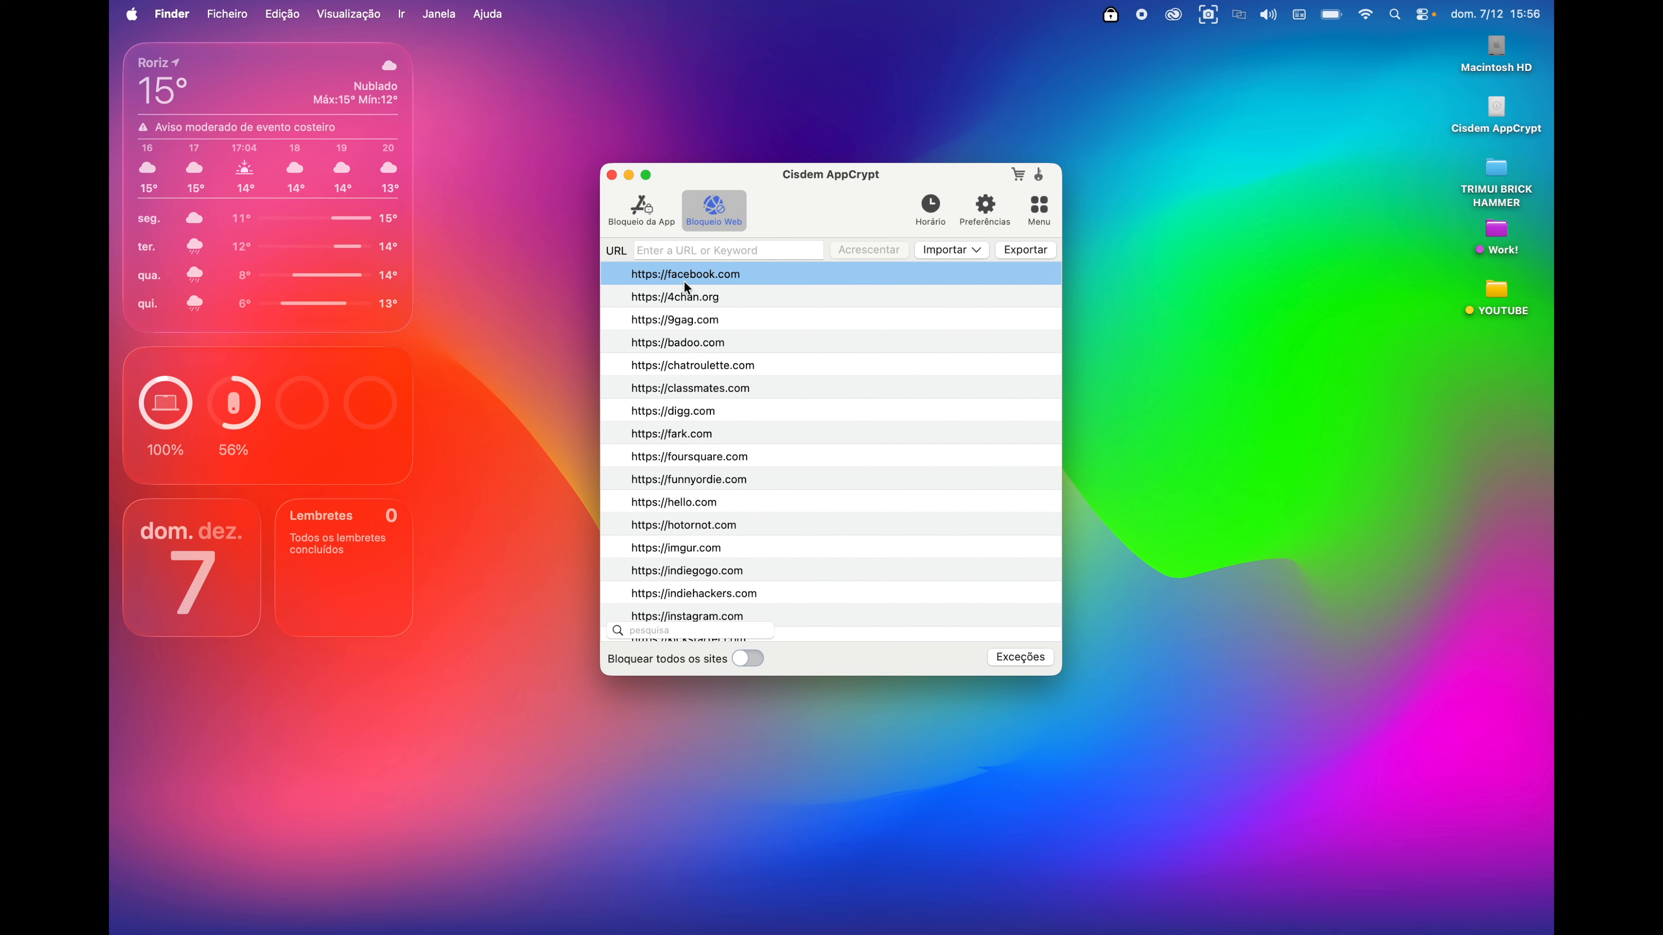
- Add the personal .pt website to the blocked websites list
left_click(683, 252)
type("fabiofontes.pt")
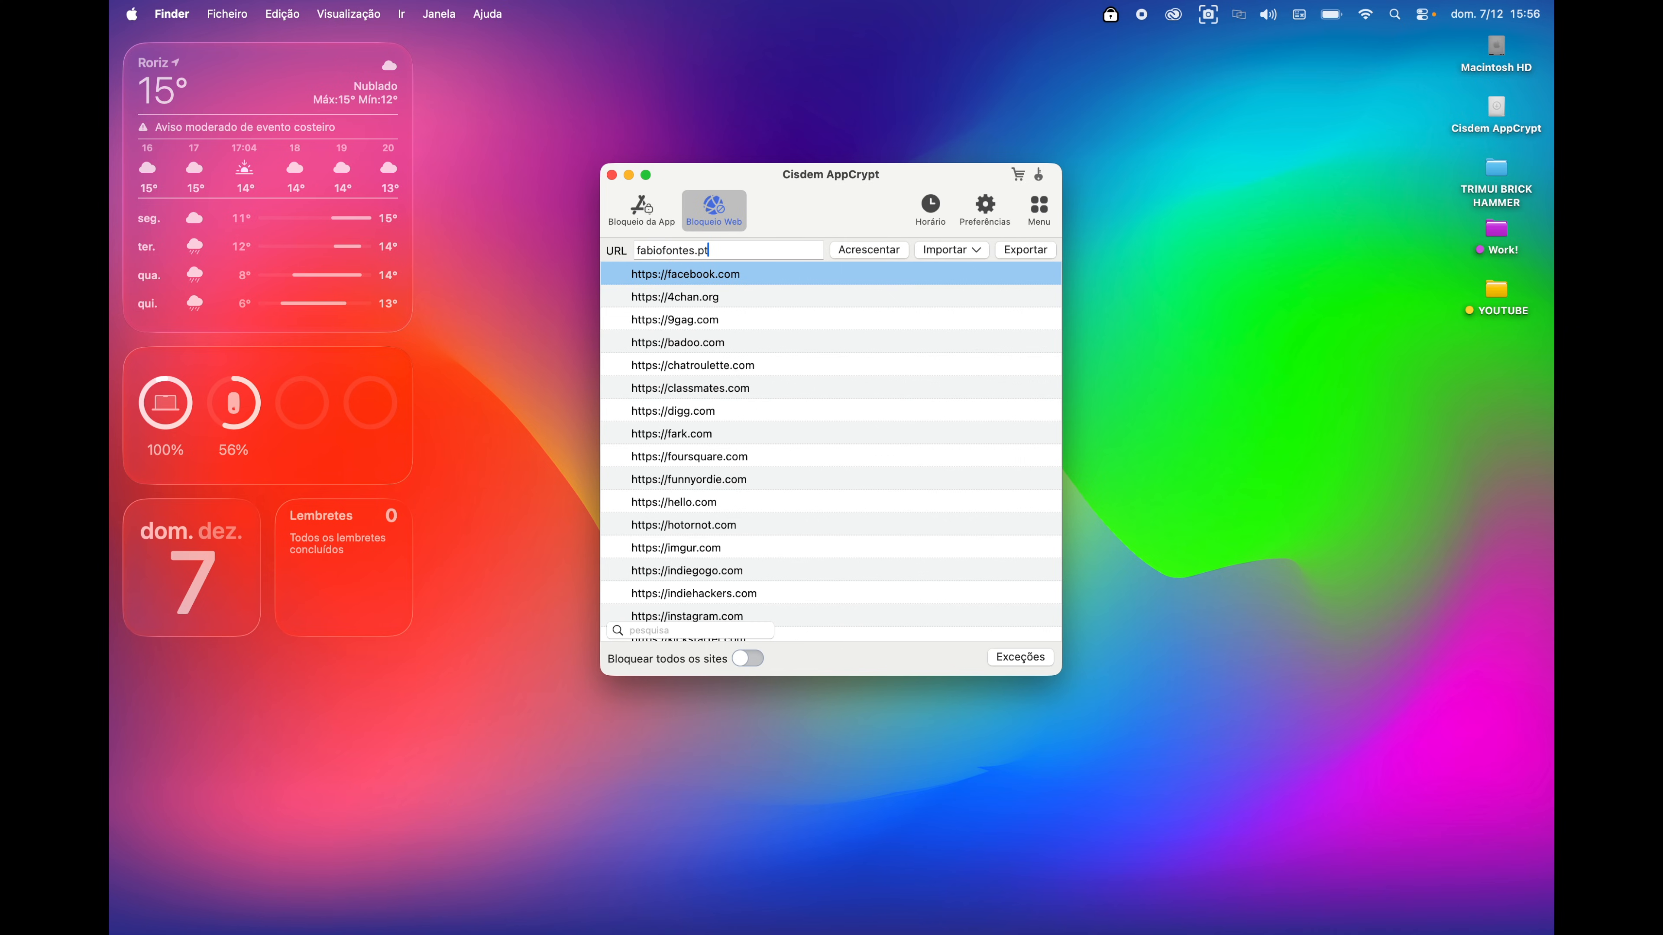
left_click(855, 249)
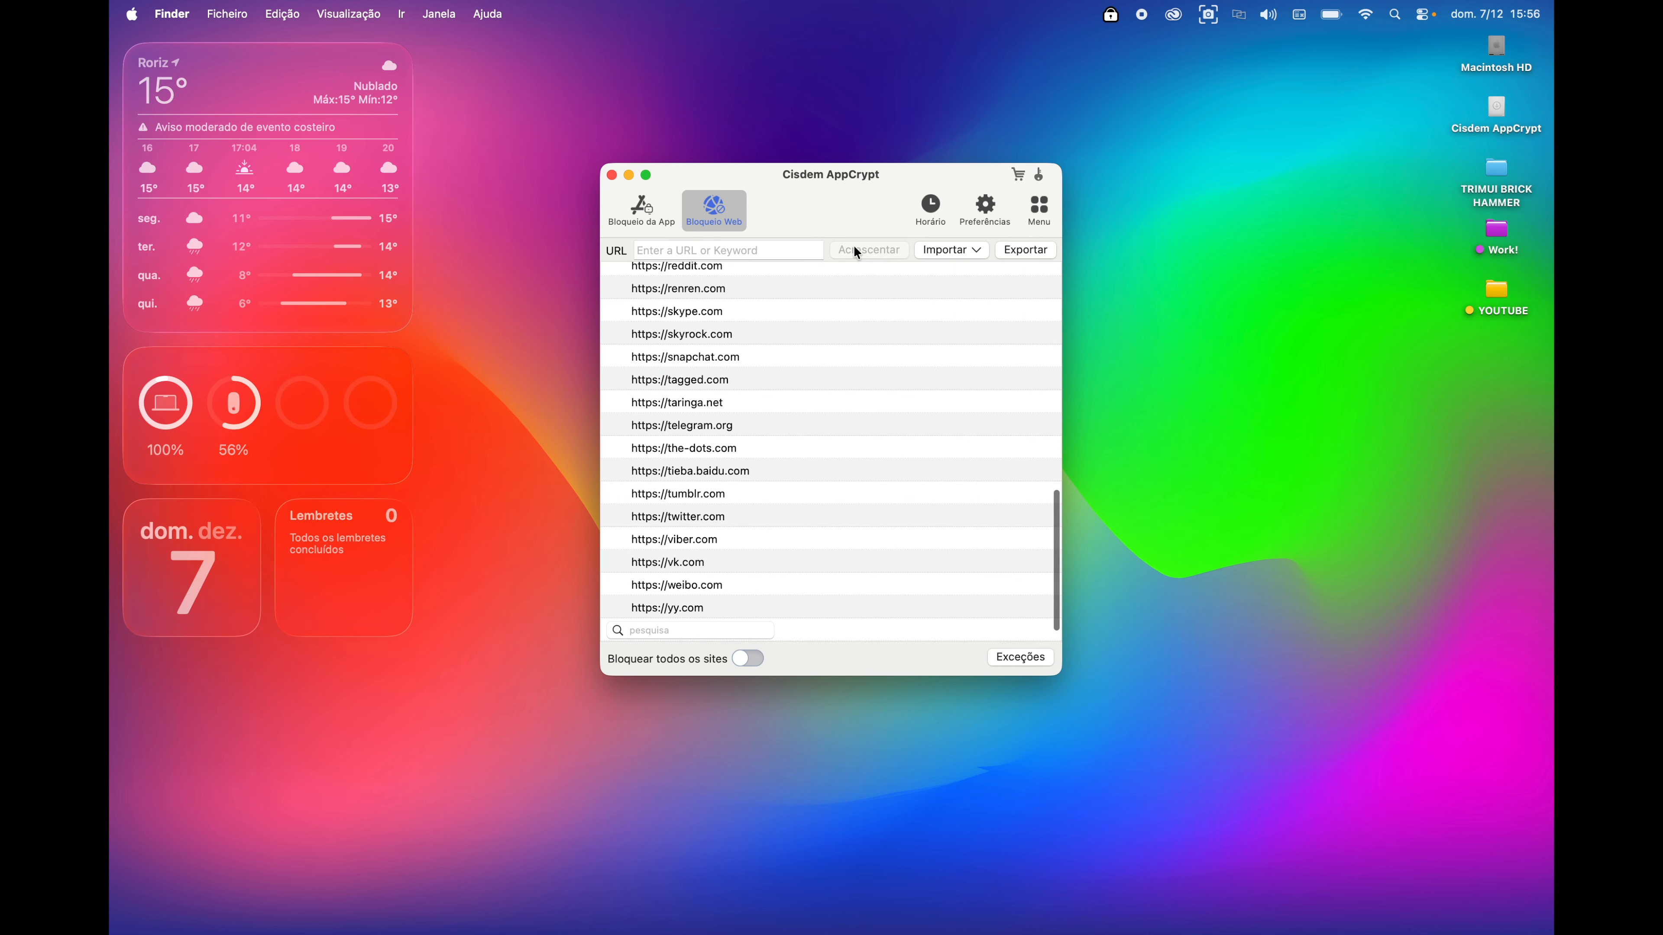
scroll(804, 422, "up", 10)
scroll(742, 394, "down", 10)
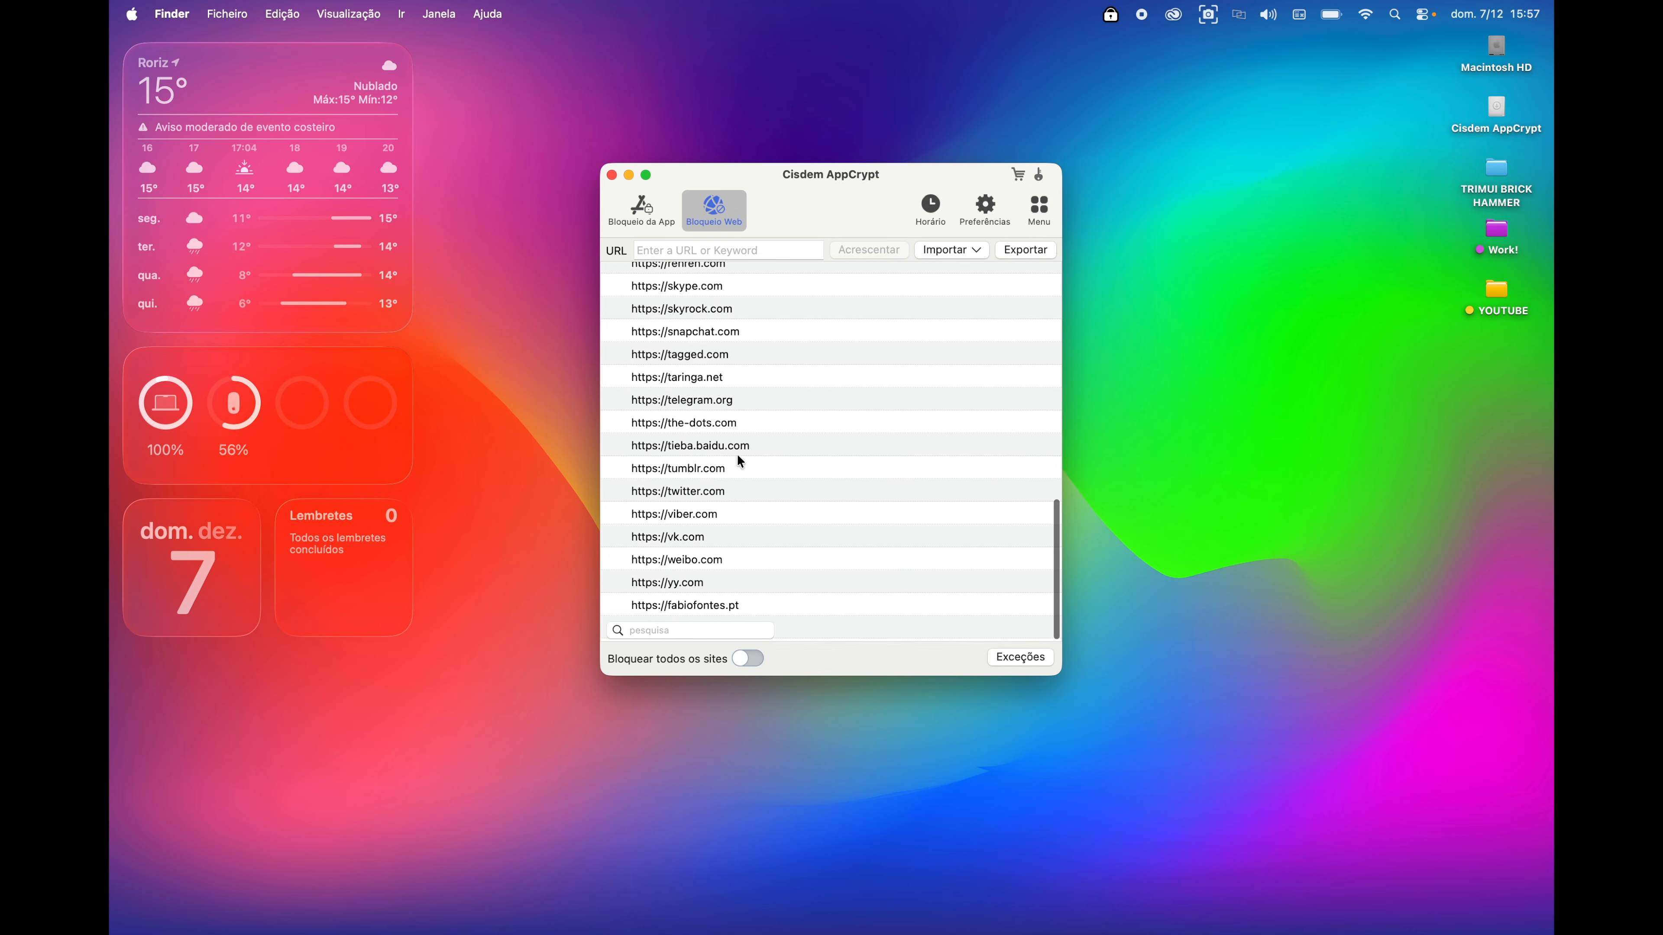
left_click(707, 608)
- In a Chrome incognito window, load the personal .pt site and facebook.com to confirm both are blocked
left_click(329, 909)
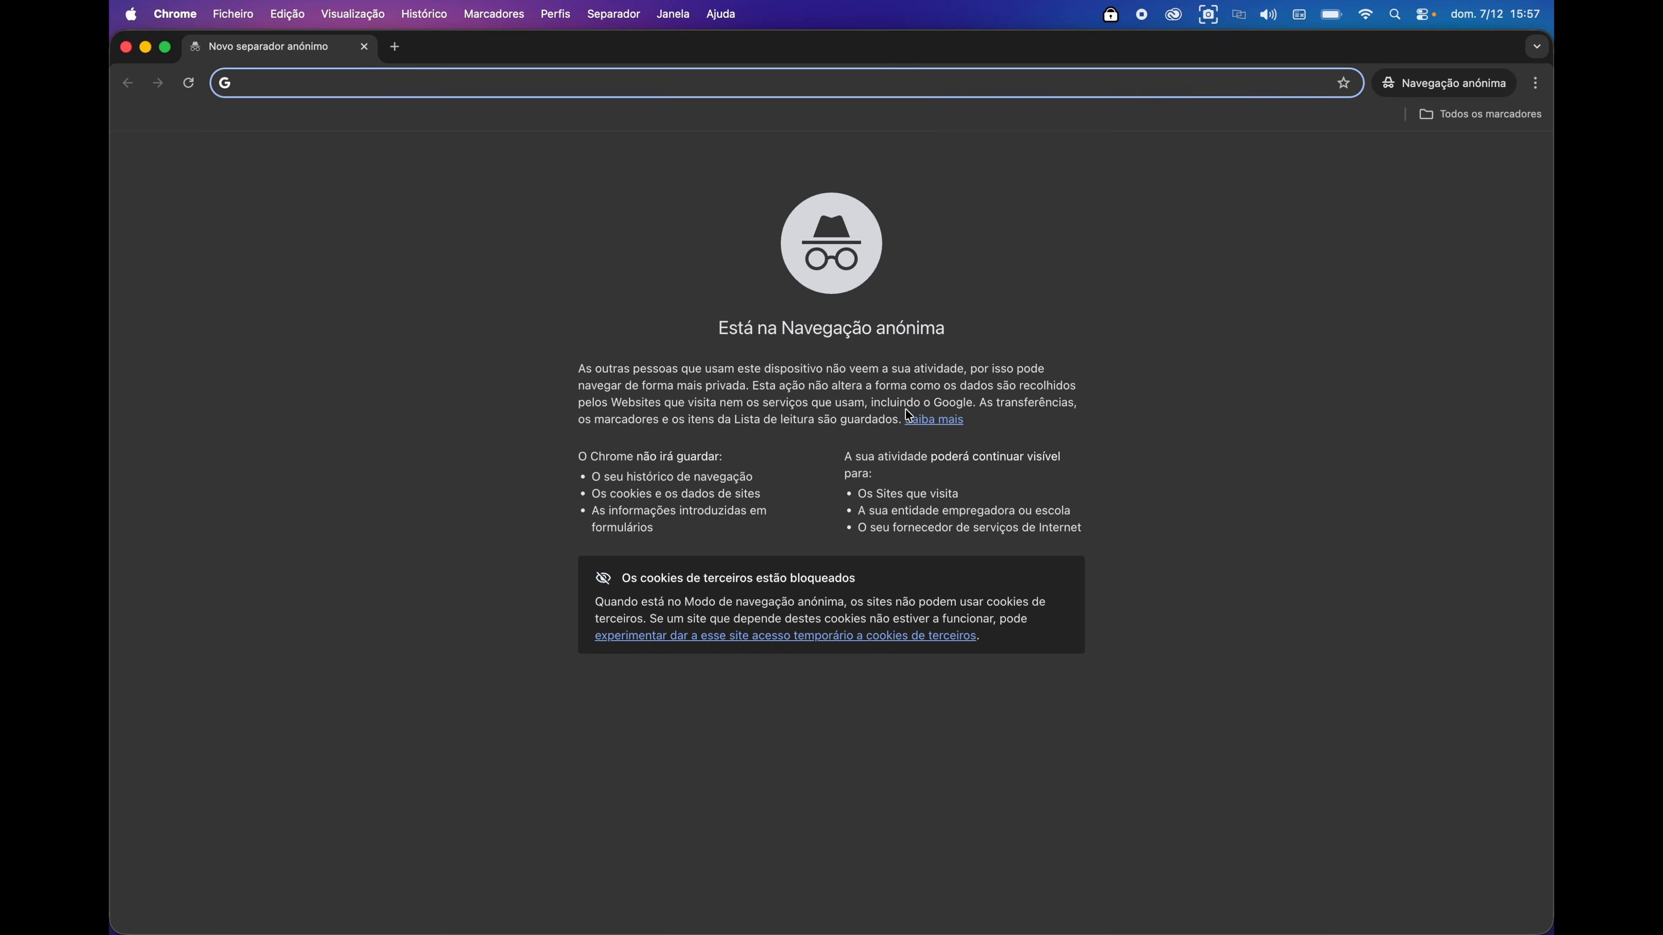
type("fabiofontes.")
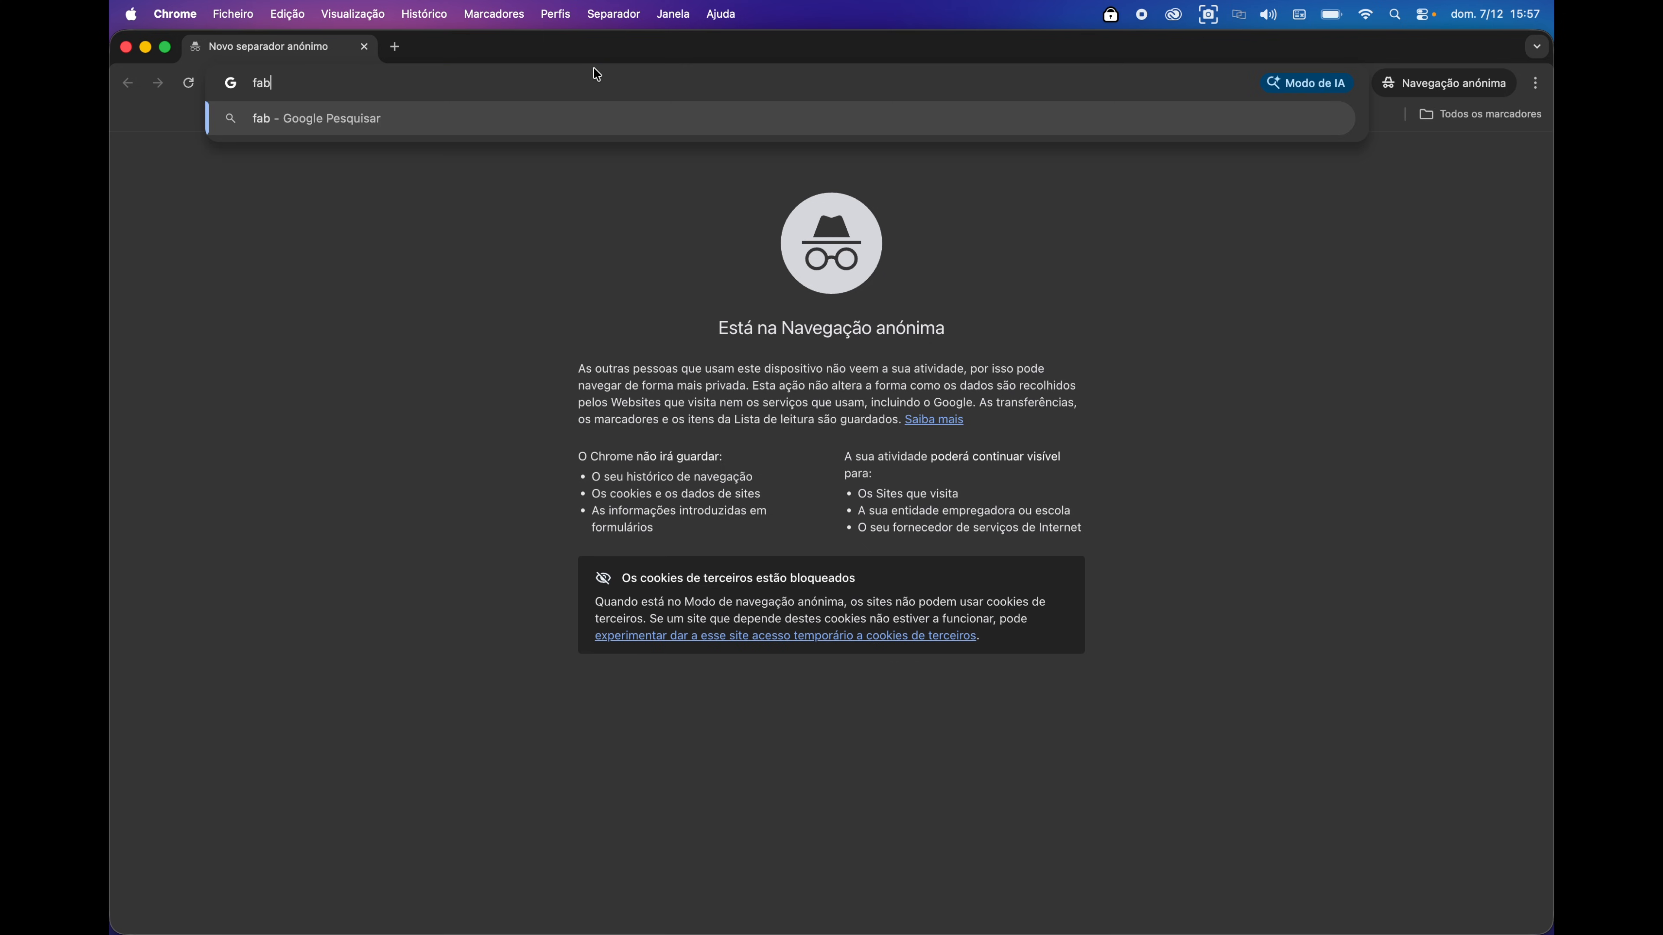
type("pt")
key("Return")
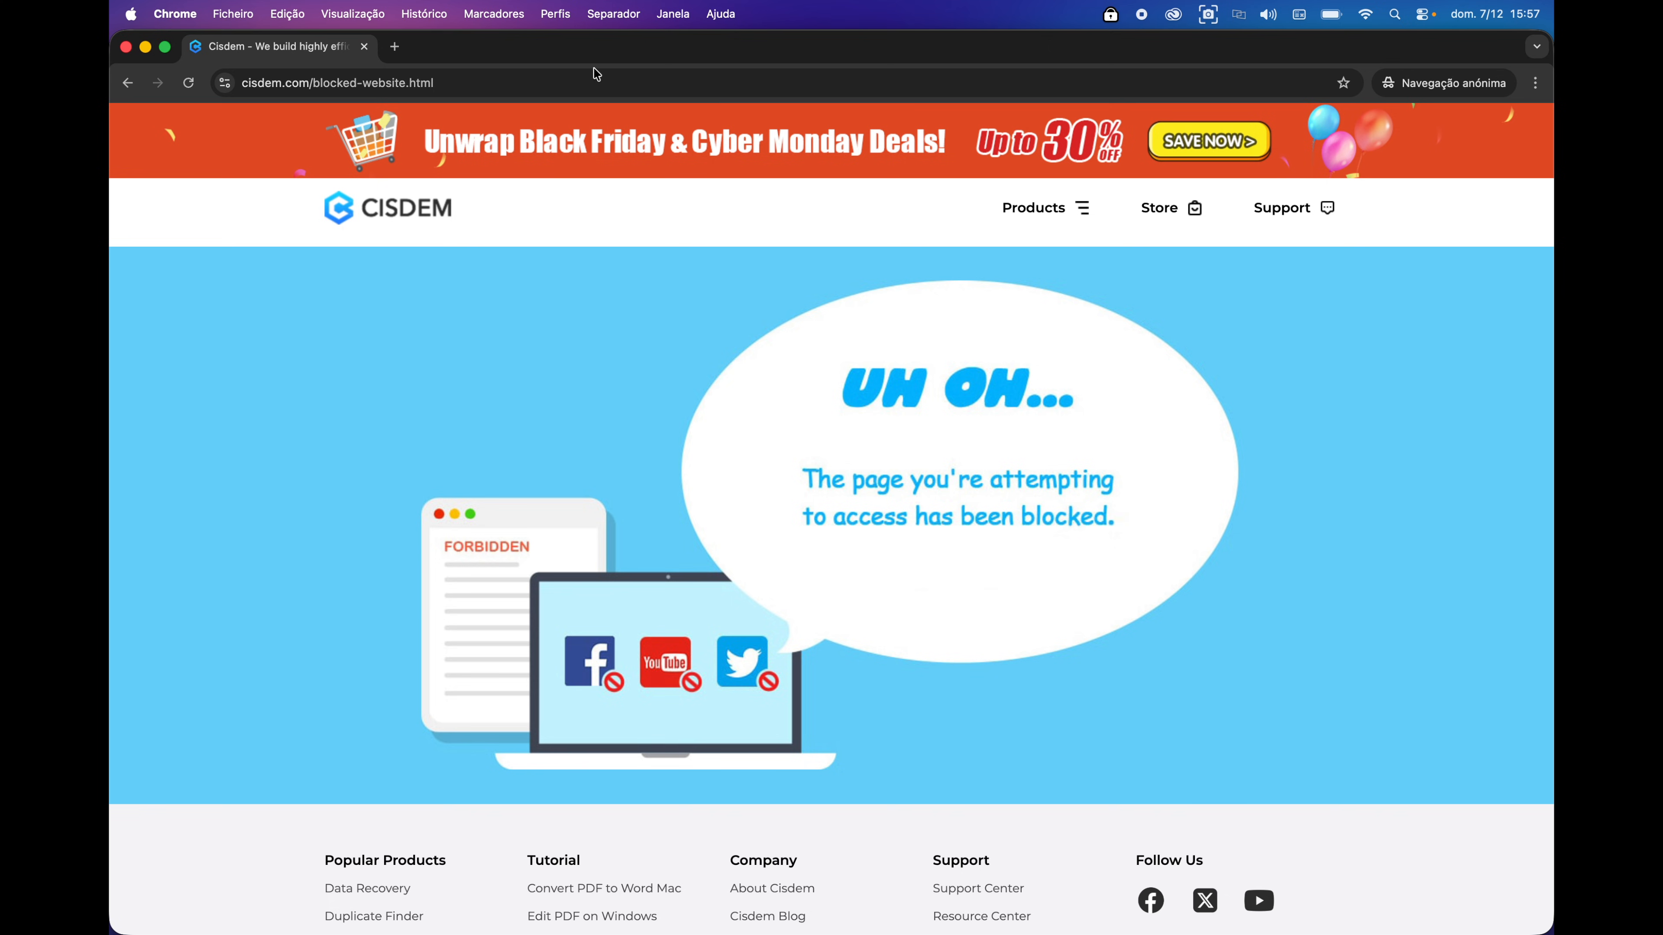
left_click(395, 46)
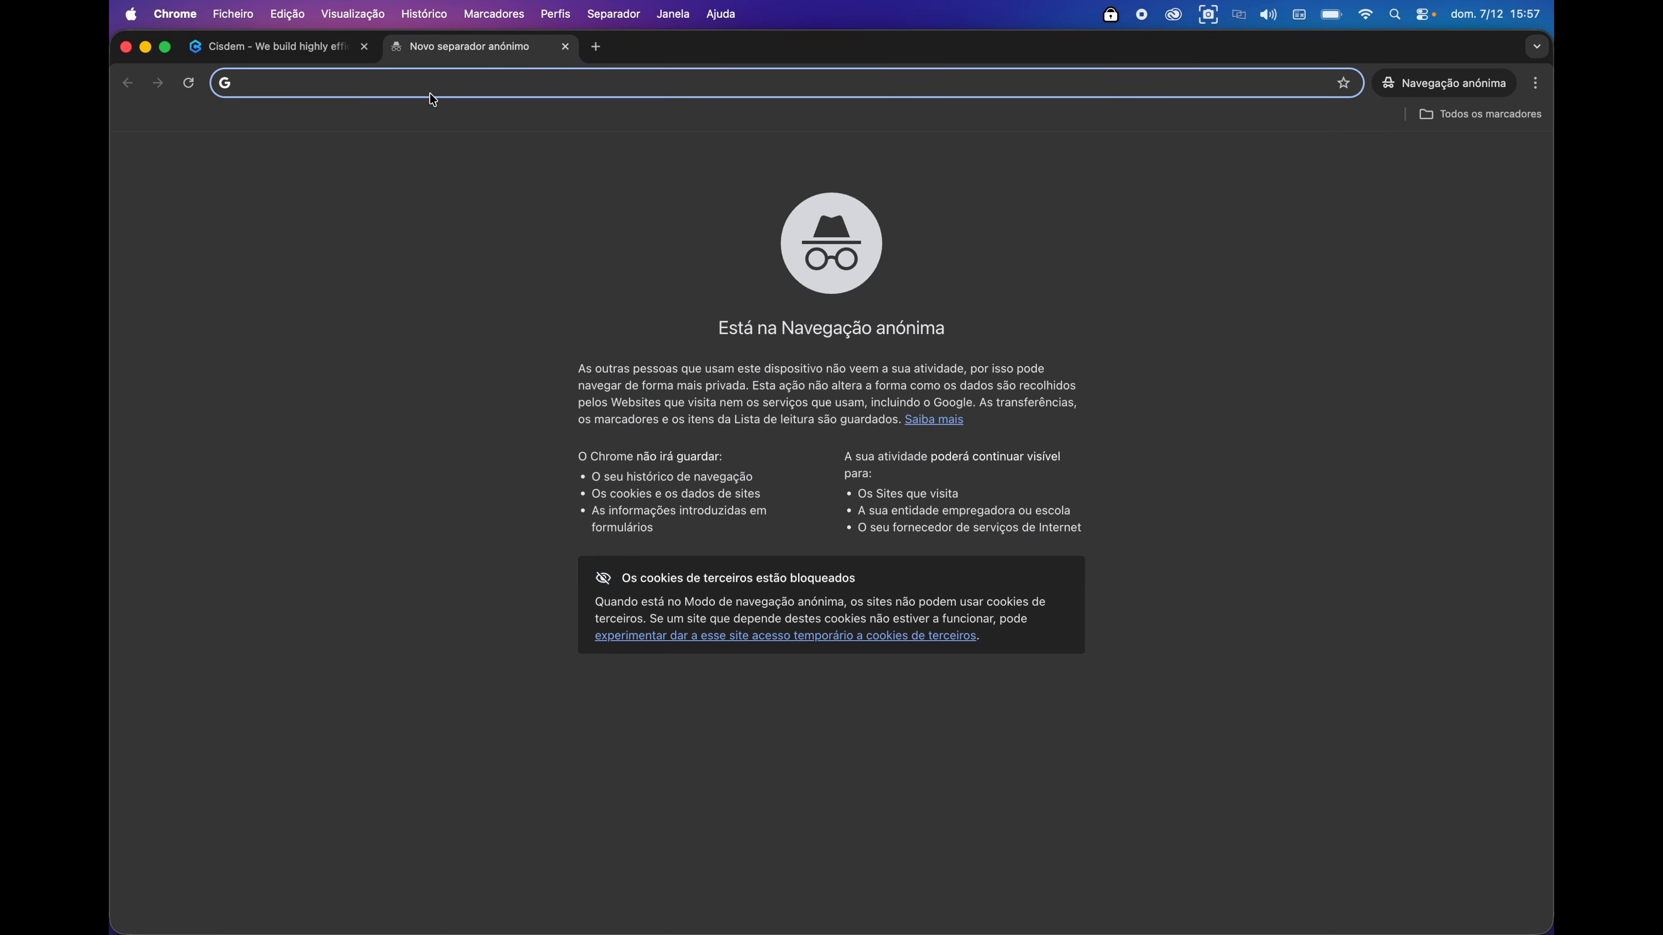
type("facebook.com")
key("Return")
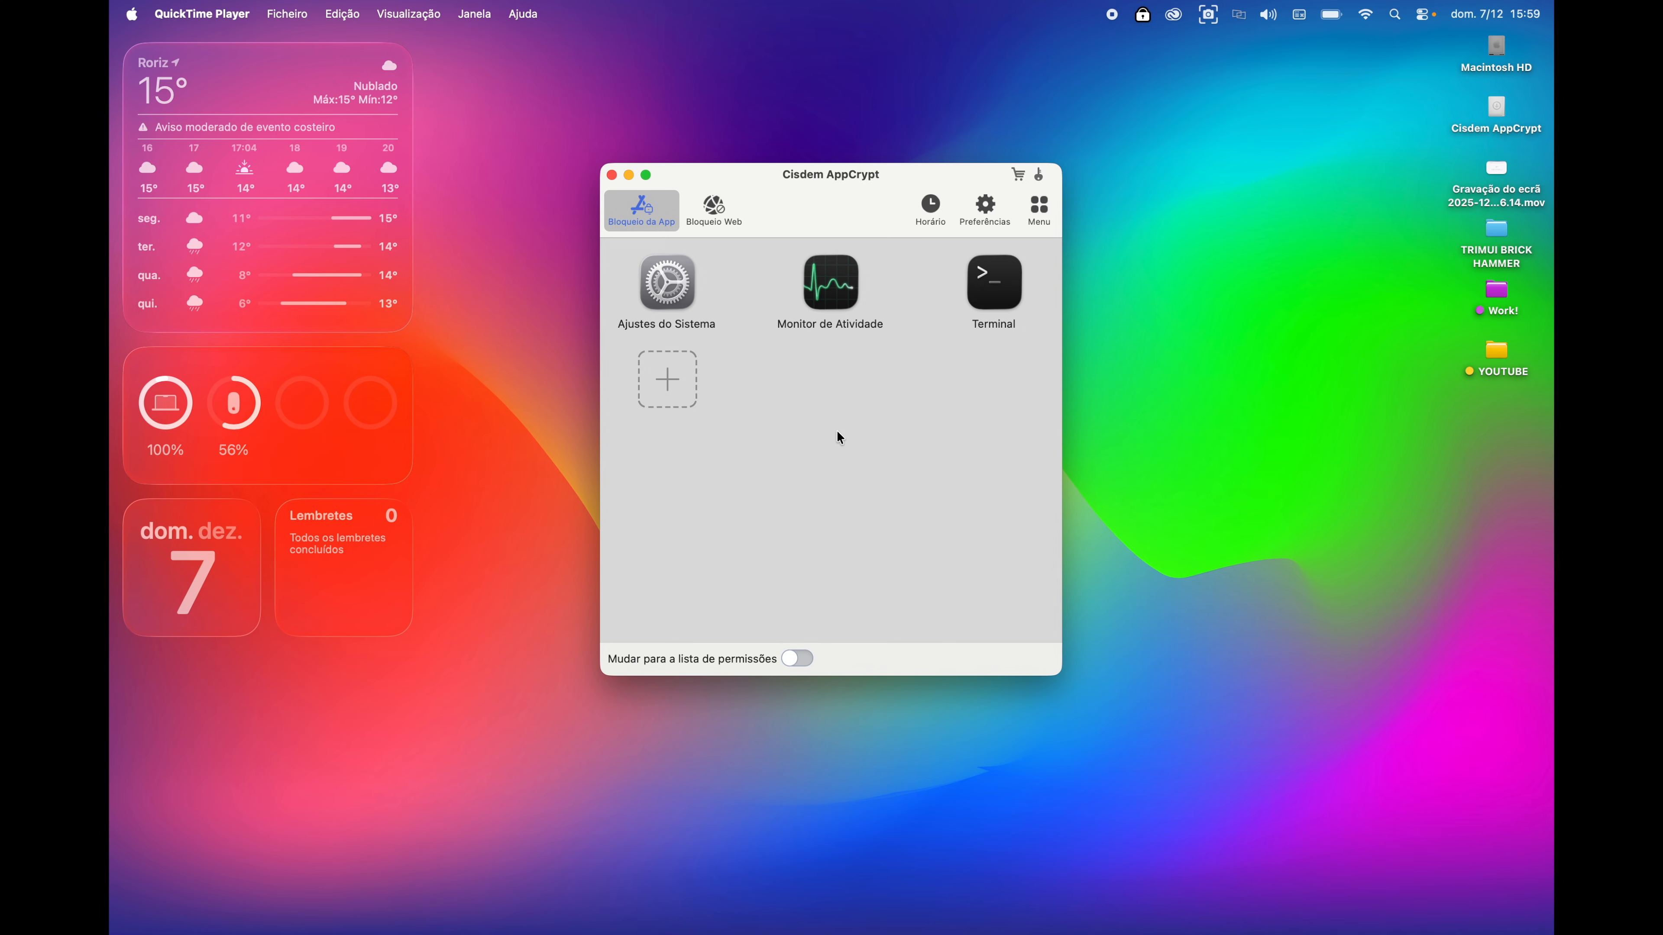
- Block Google Chrome, confirm launching it shows the lock prompt, and open the Horário schedule
left_click(679, 387)
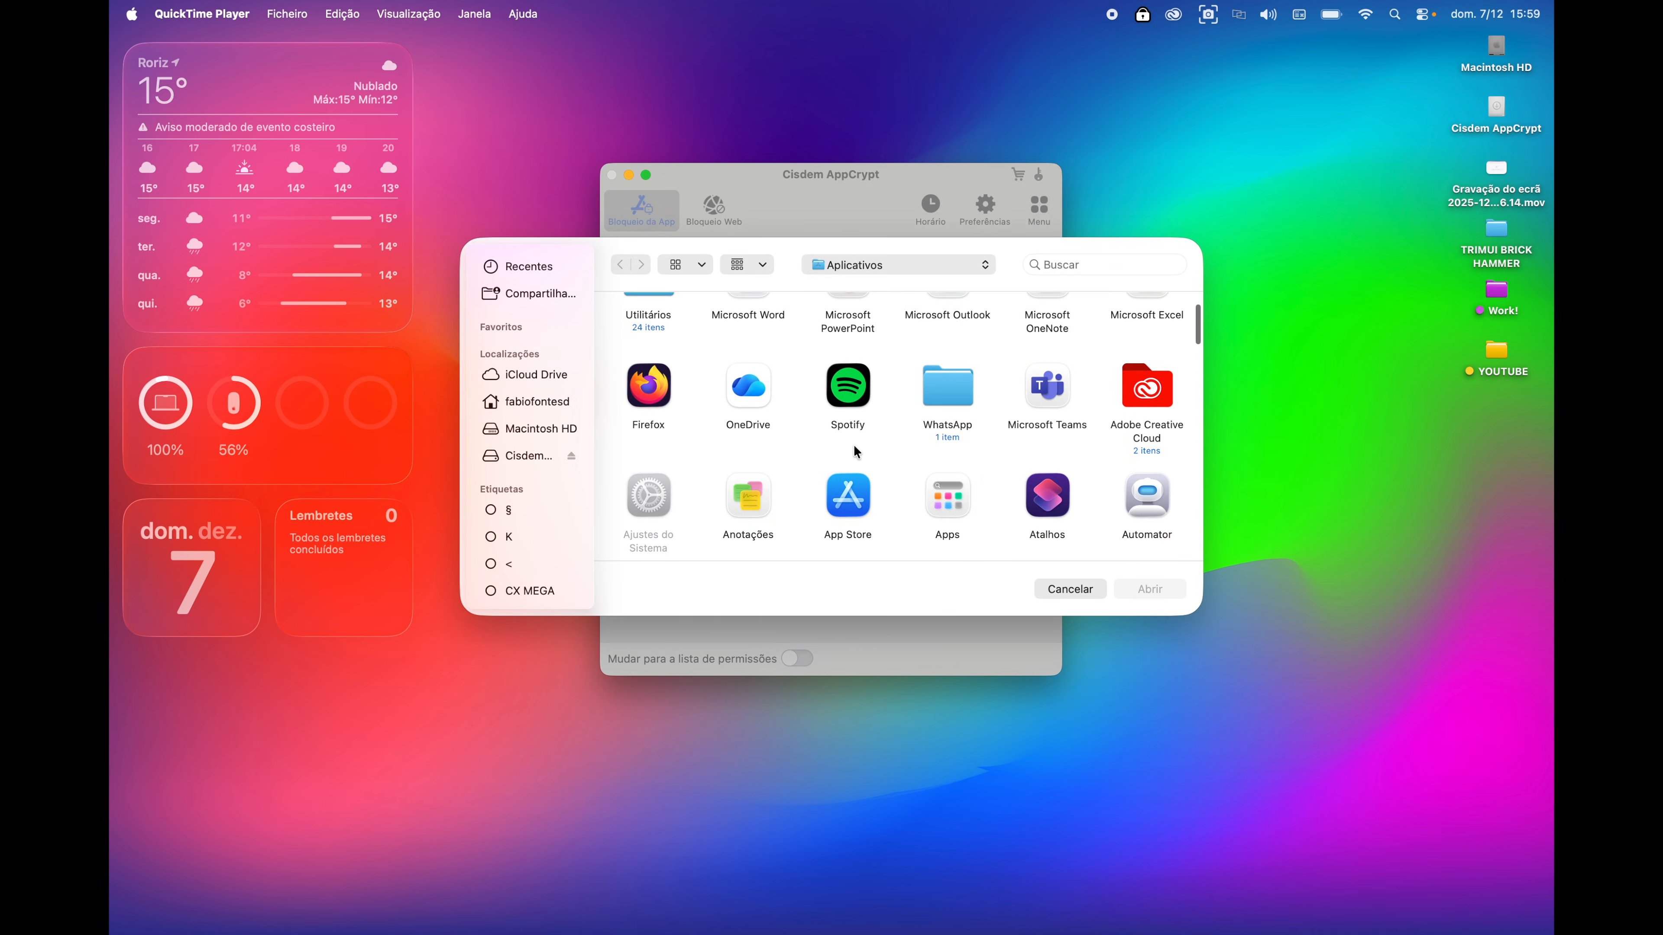
scroll(679, 446, "down", 10)
left_click(1048, 439)
left_click(1150, 588)
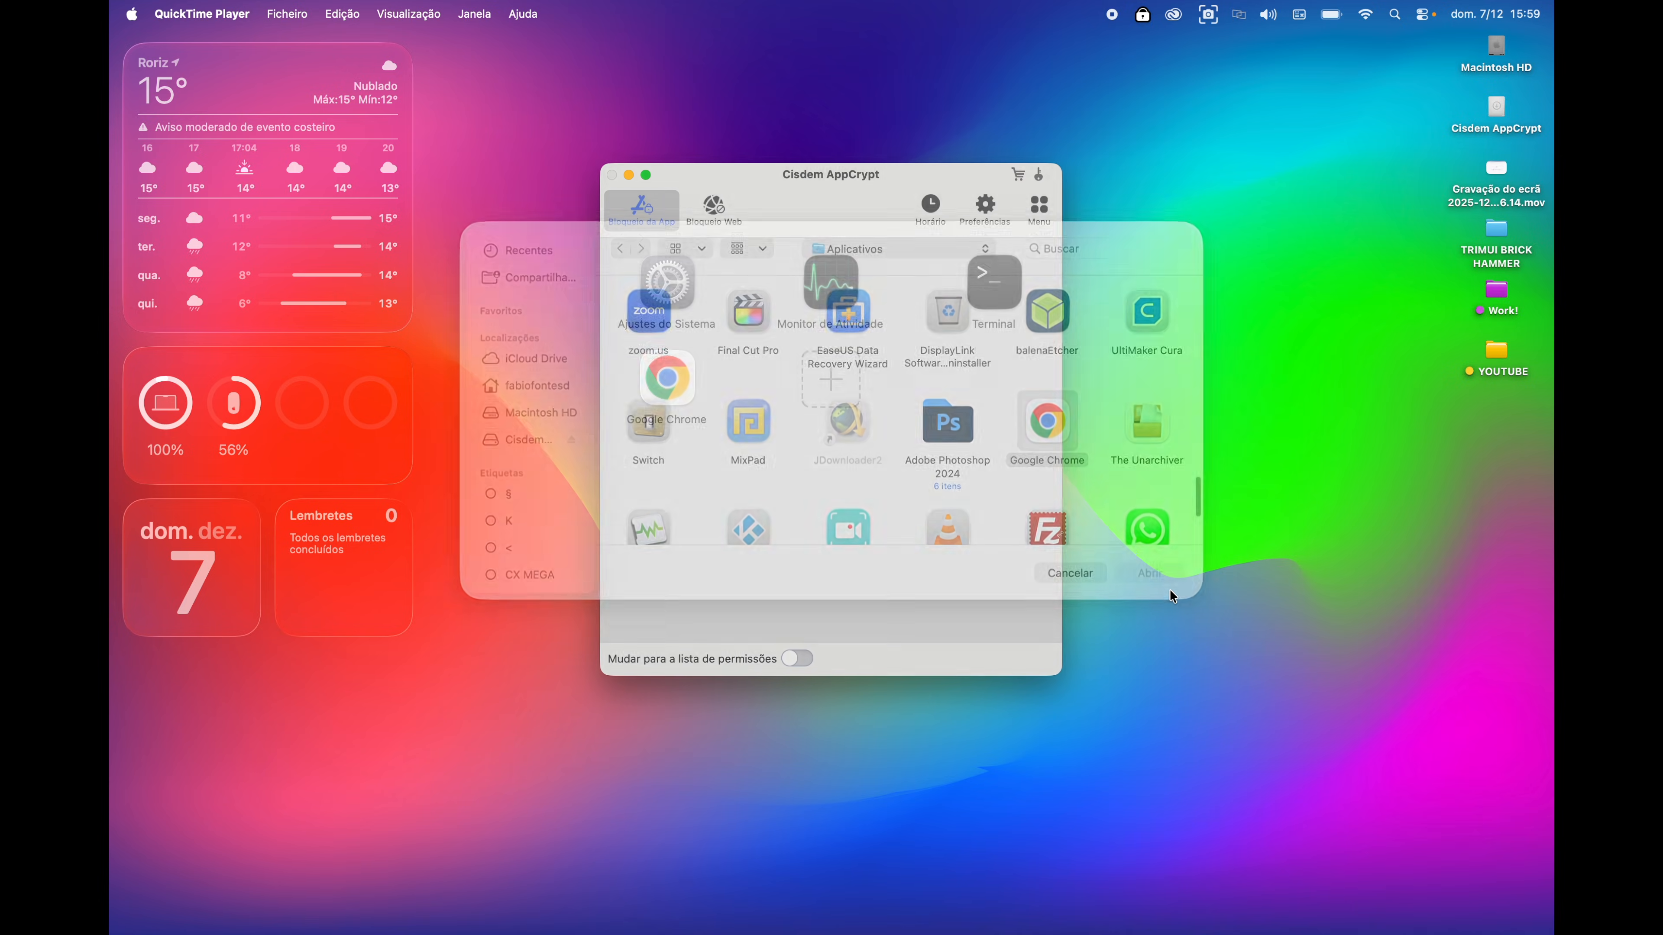
mouse_move(470, 933)
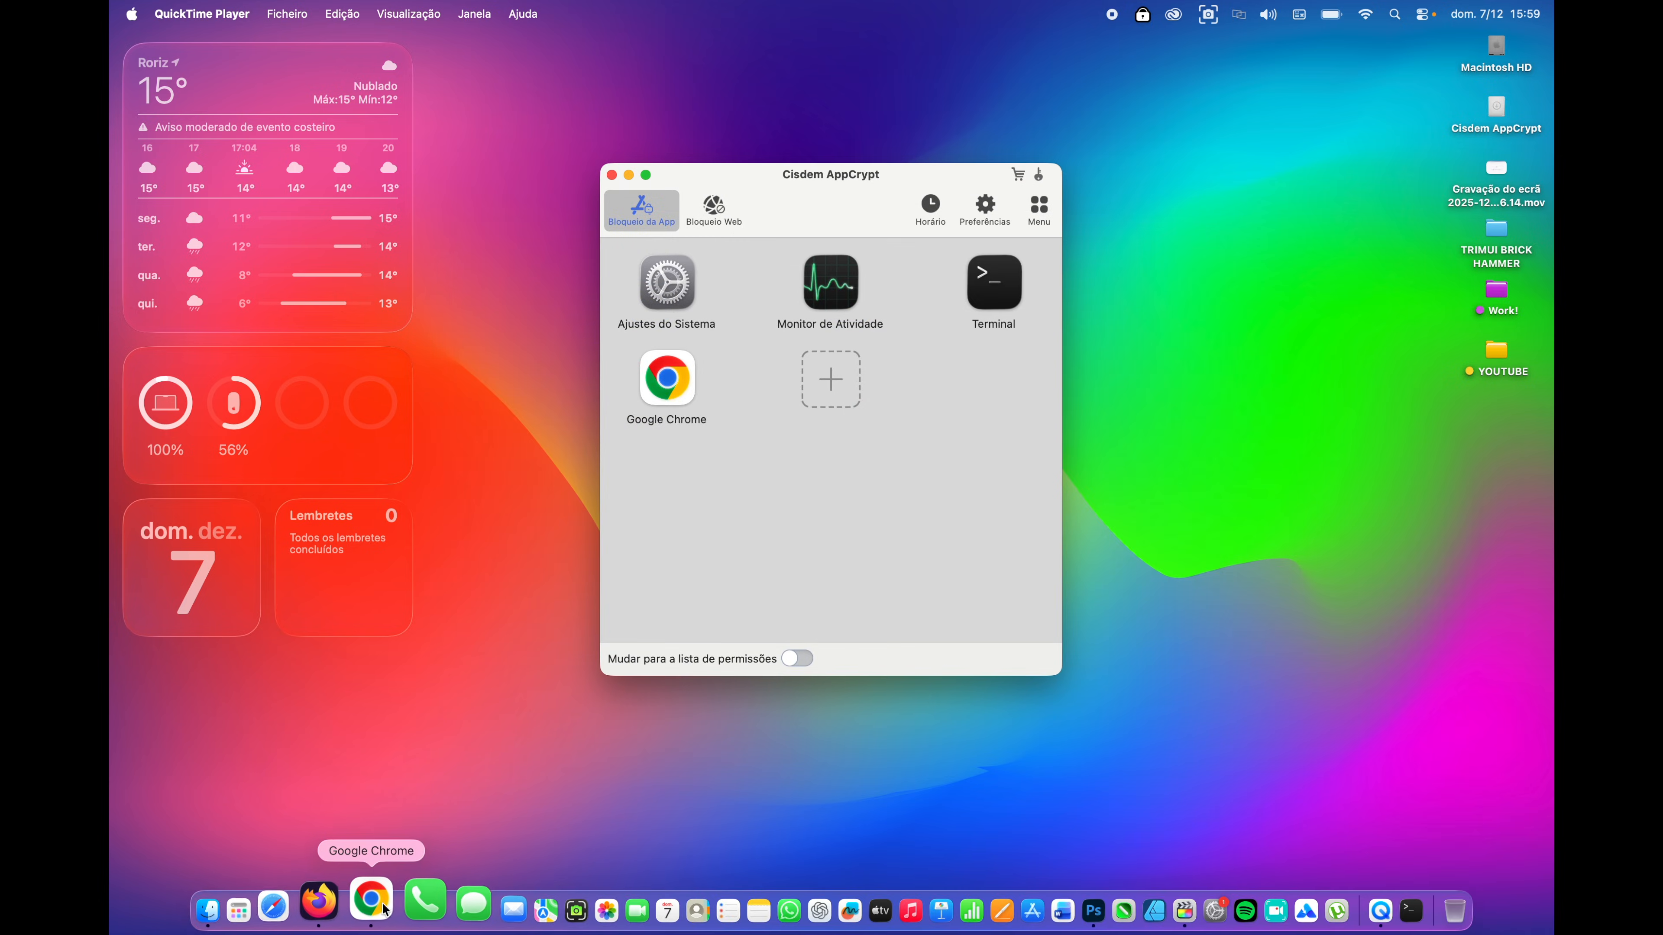
left_click(376, 909)
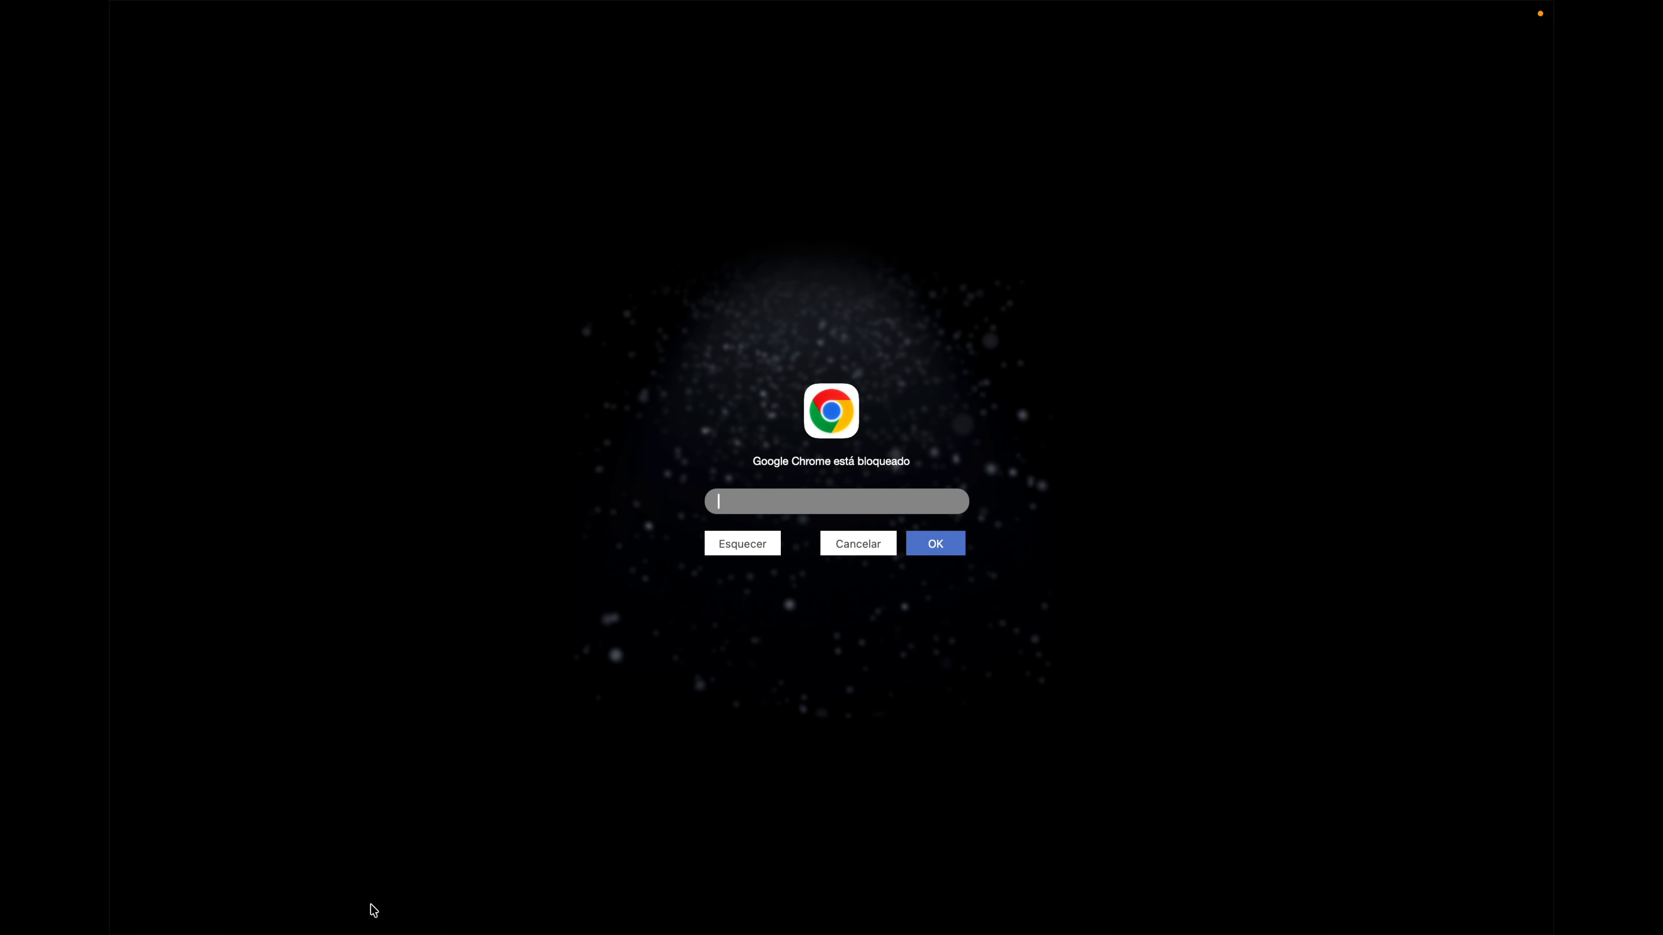
left_click(854, 543)
left_click(931, 207)
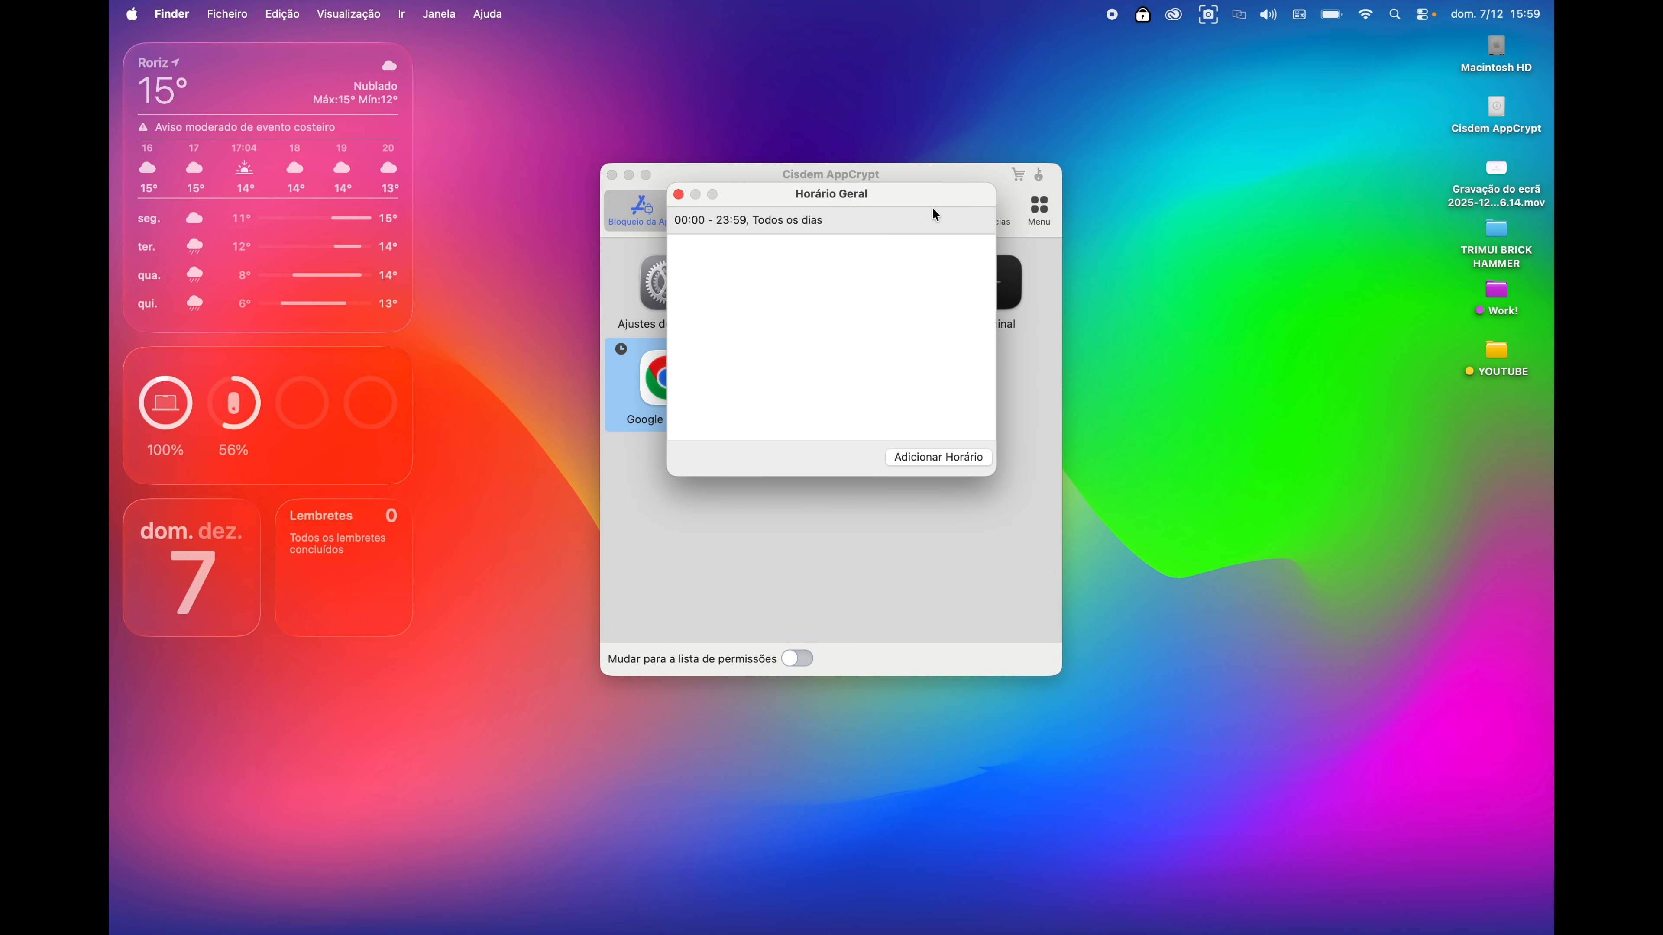
- Delete the all-day schedule and add two 08:00–18:00 workday slots
left_click(858, 223)
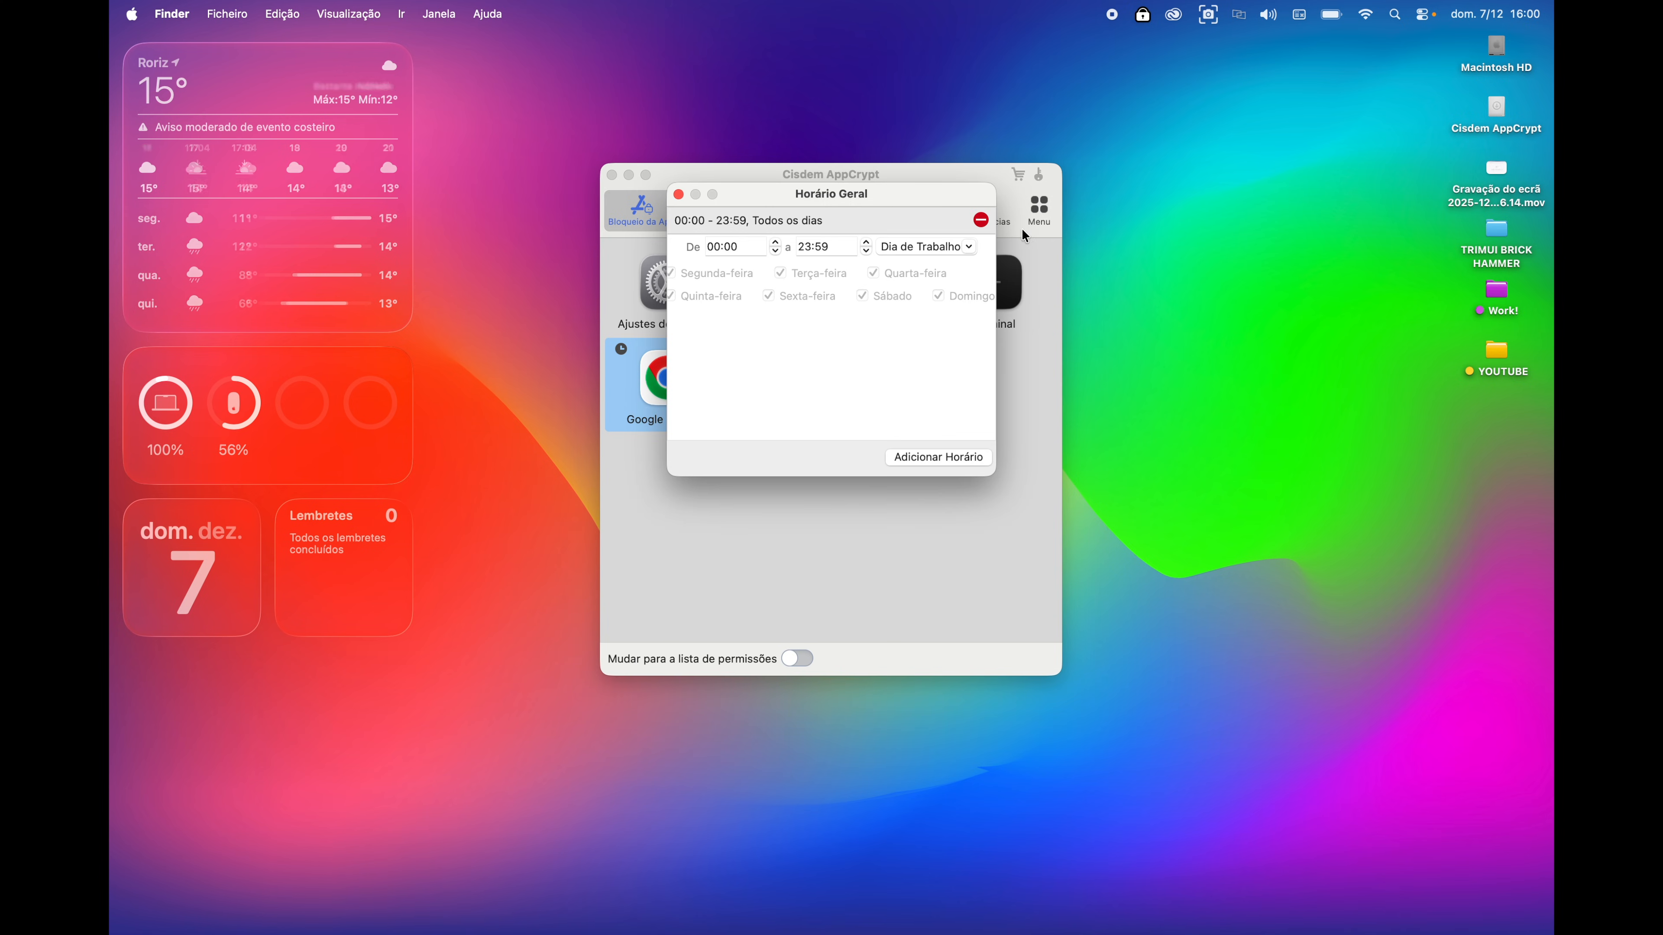
left_click(981, 220)
left_click(916, 458)
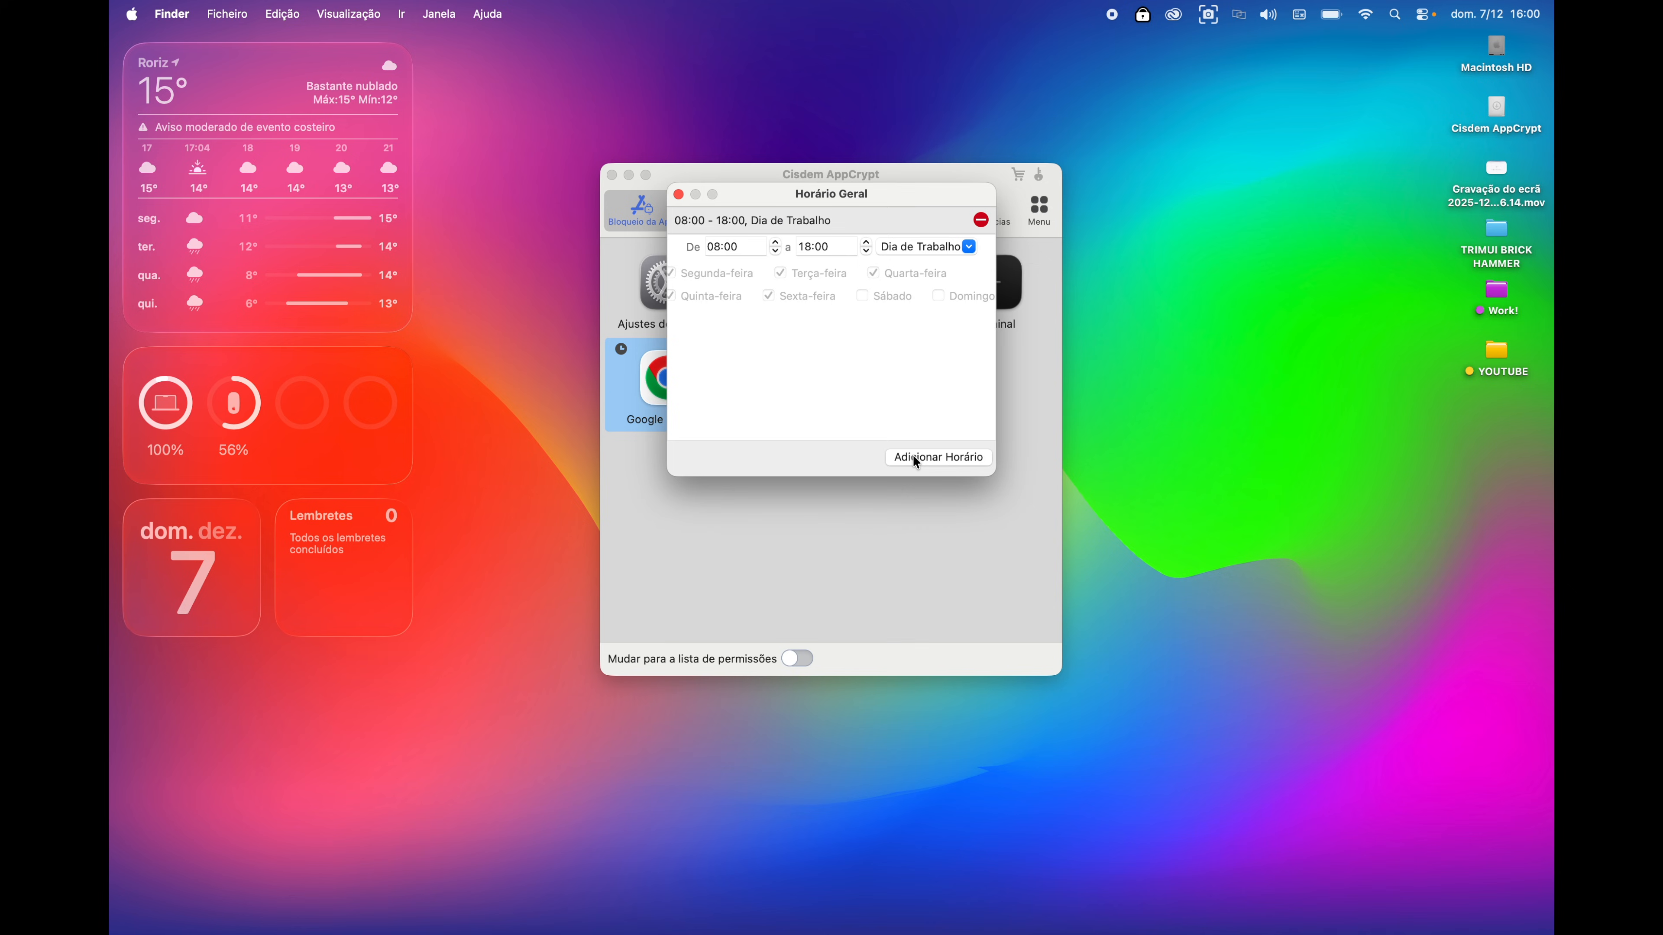
left_click(807, 246)
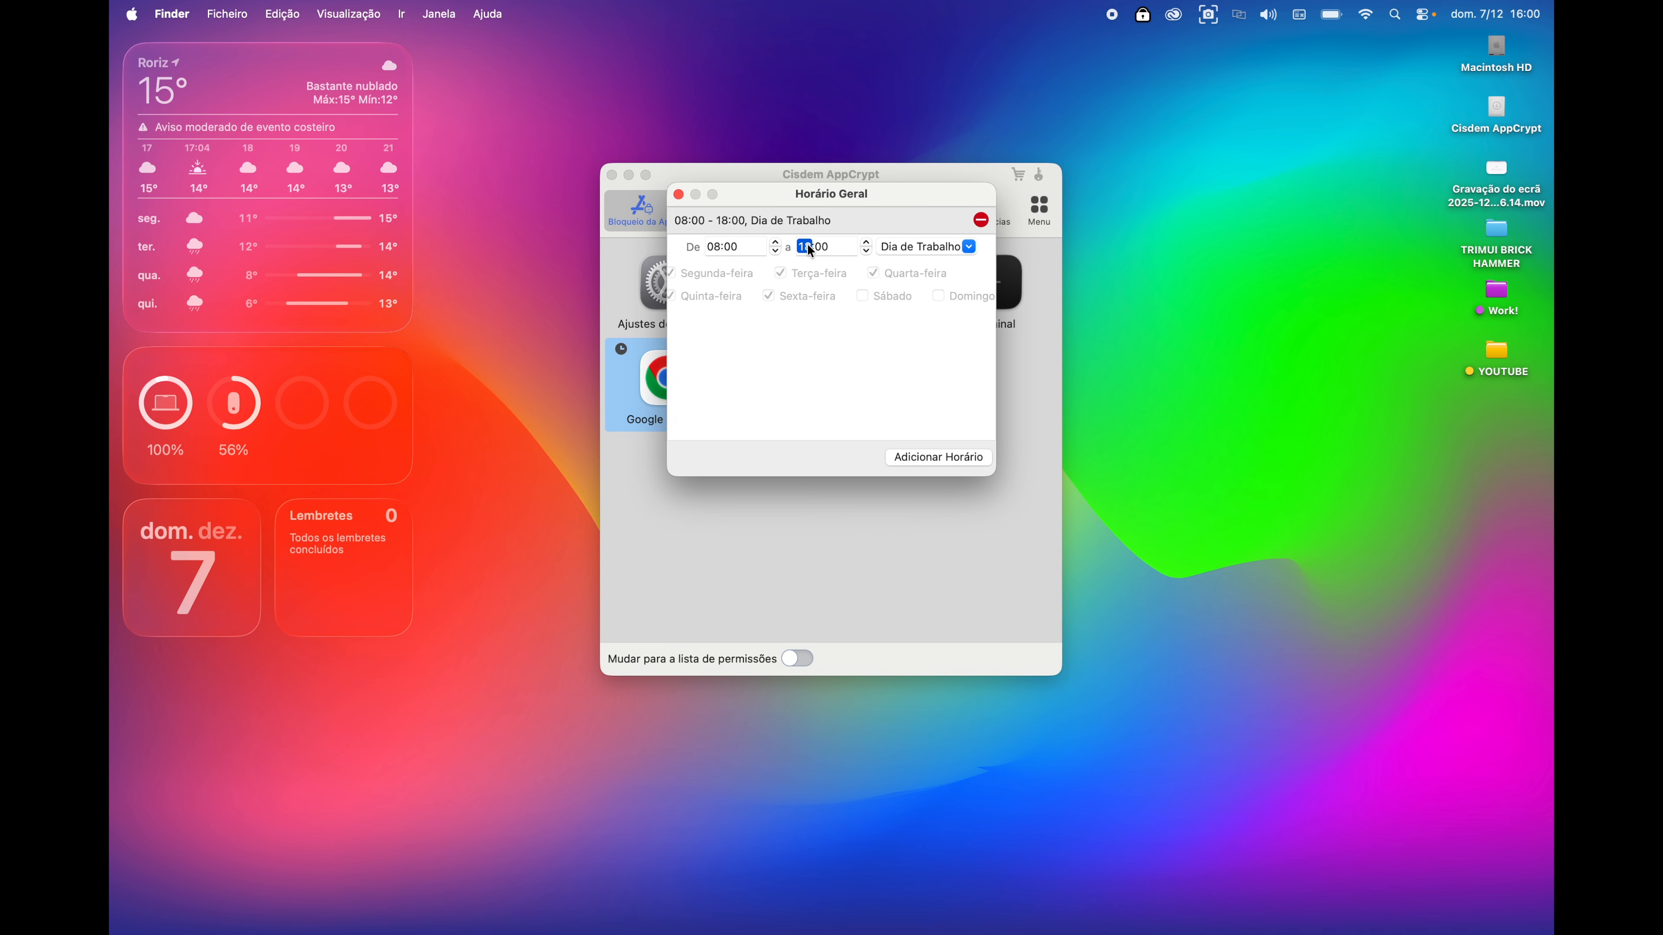
left_click(970, 246)
left_click(938, 286)
left_click(956, 249)
left_click(941, 275)
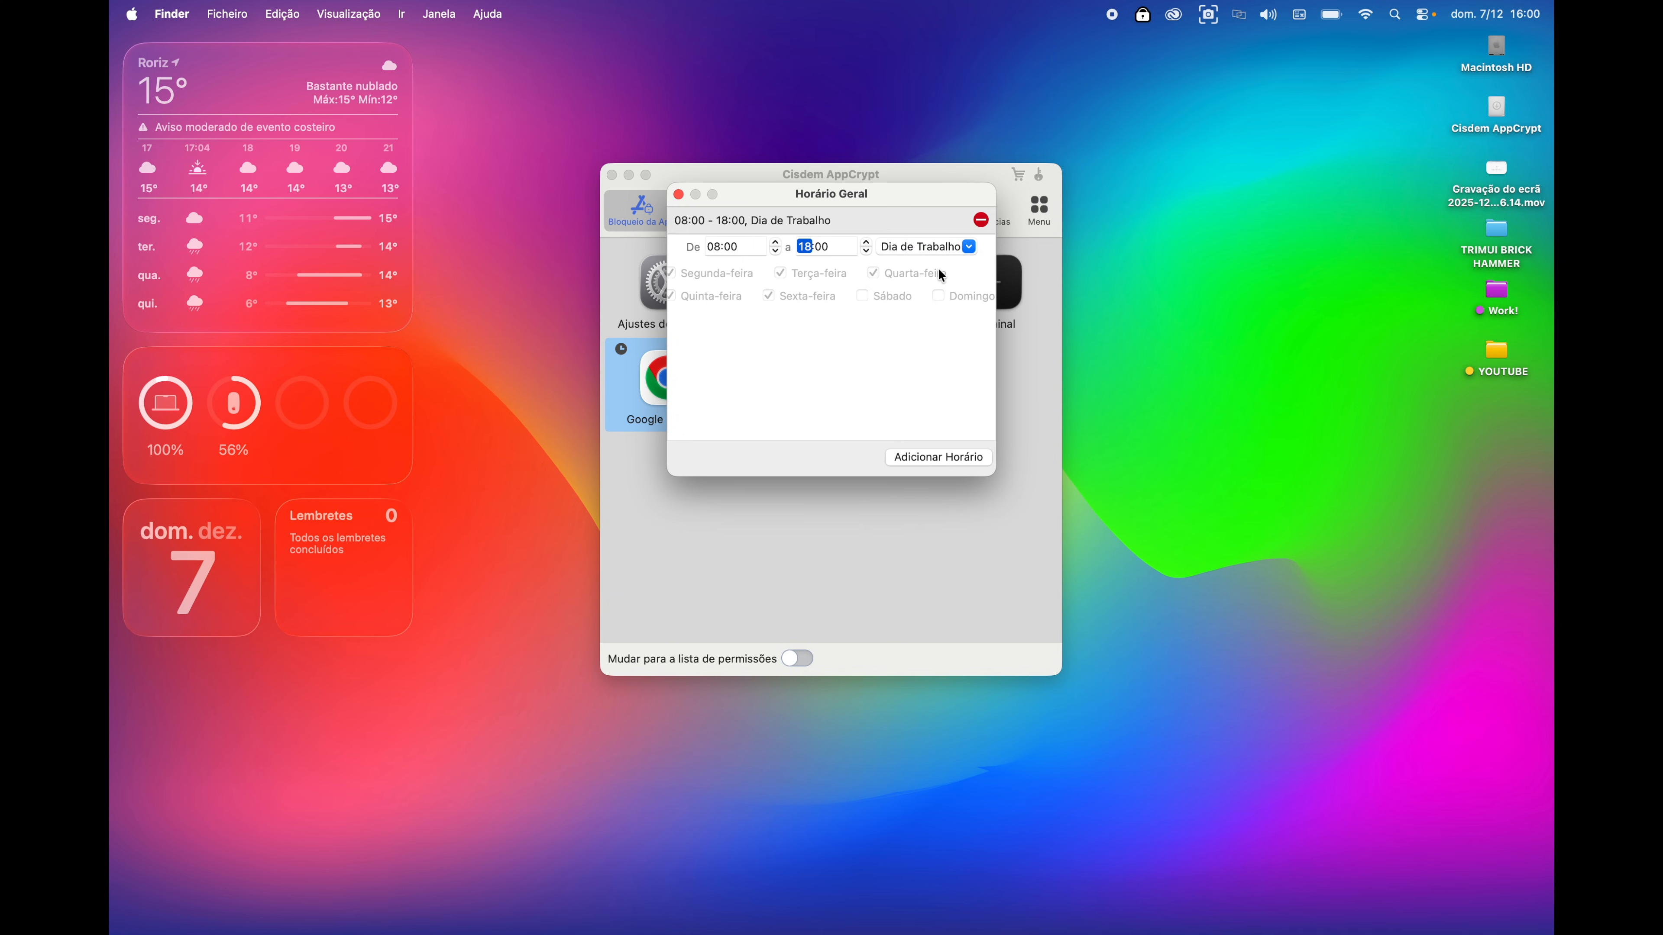
left_click(933, 456)
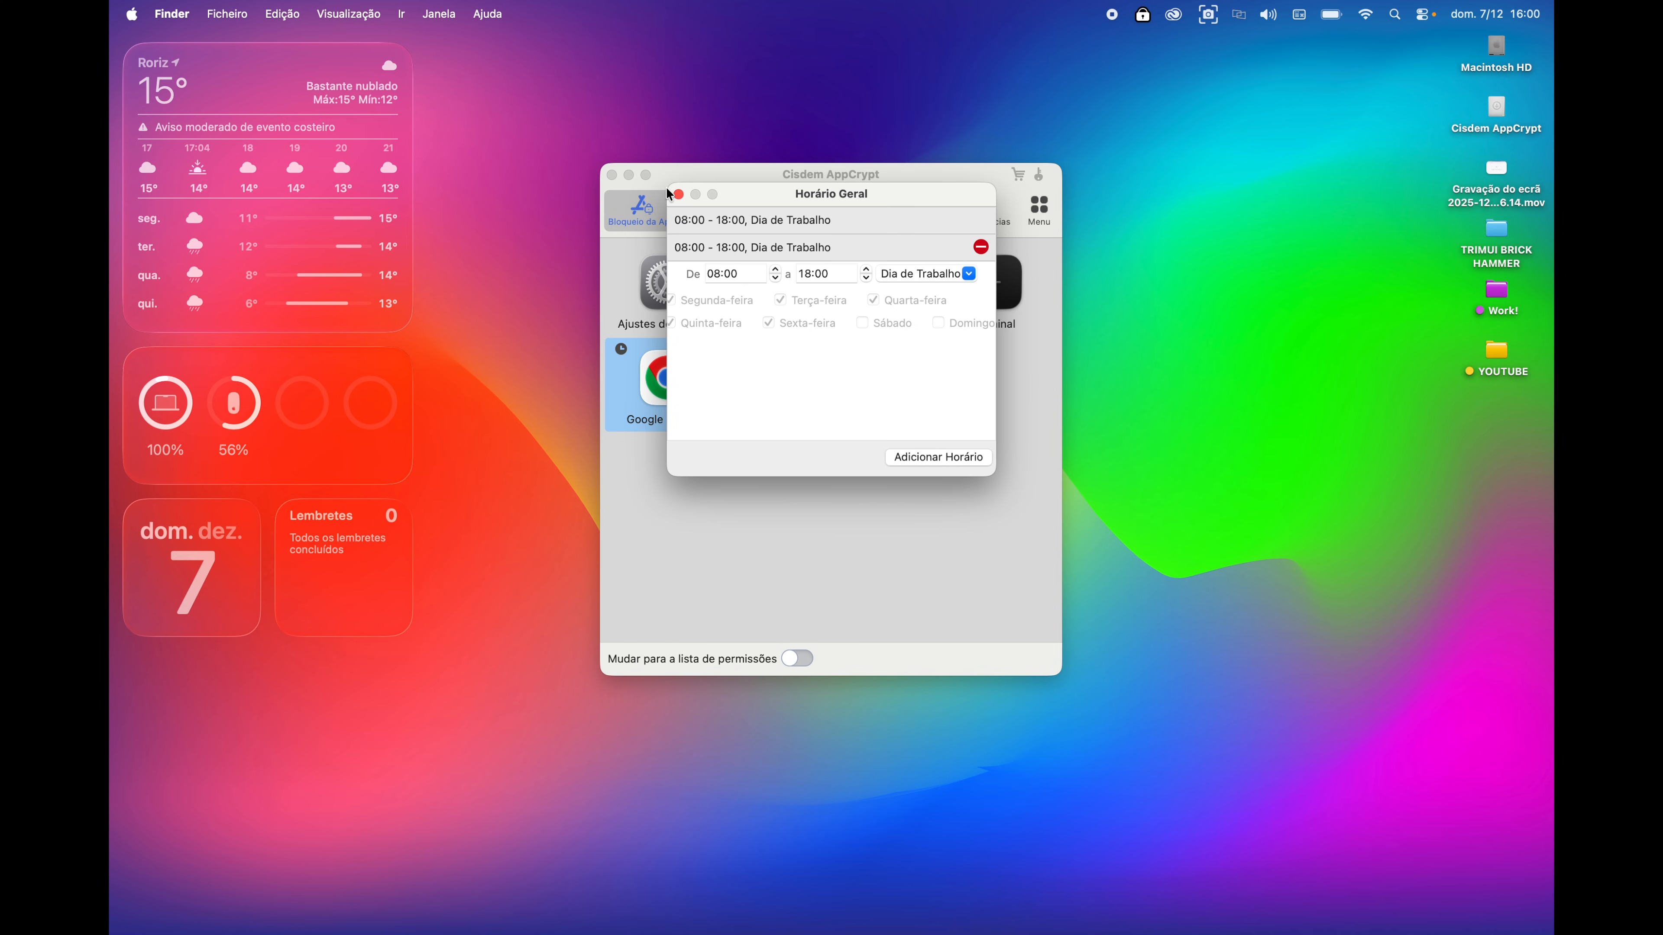
left_click(678, 195)
- Make the first slot a 10:00–16:00 weekend slot, add another workday slot, then go to Web Block
left_click(828, 379)
left_click(648, 354)
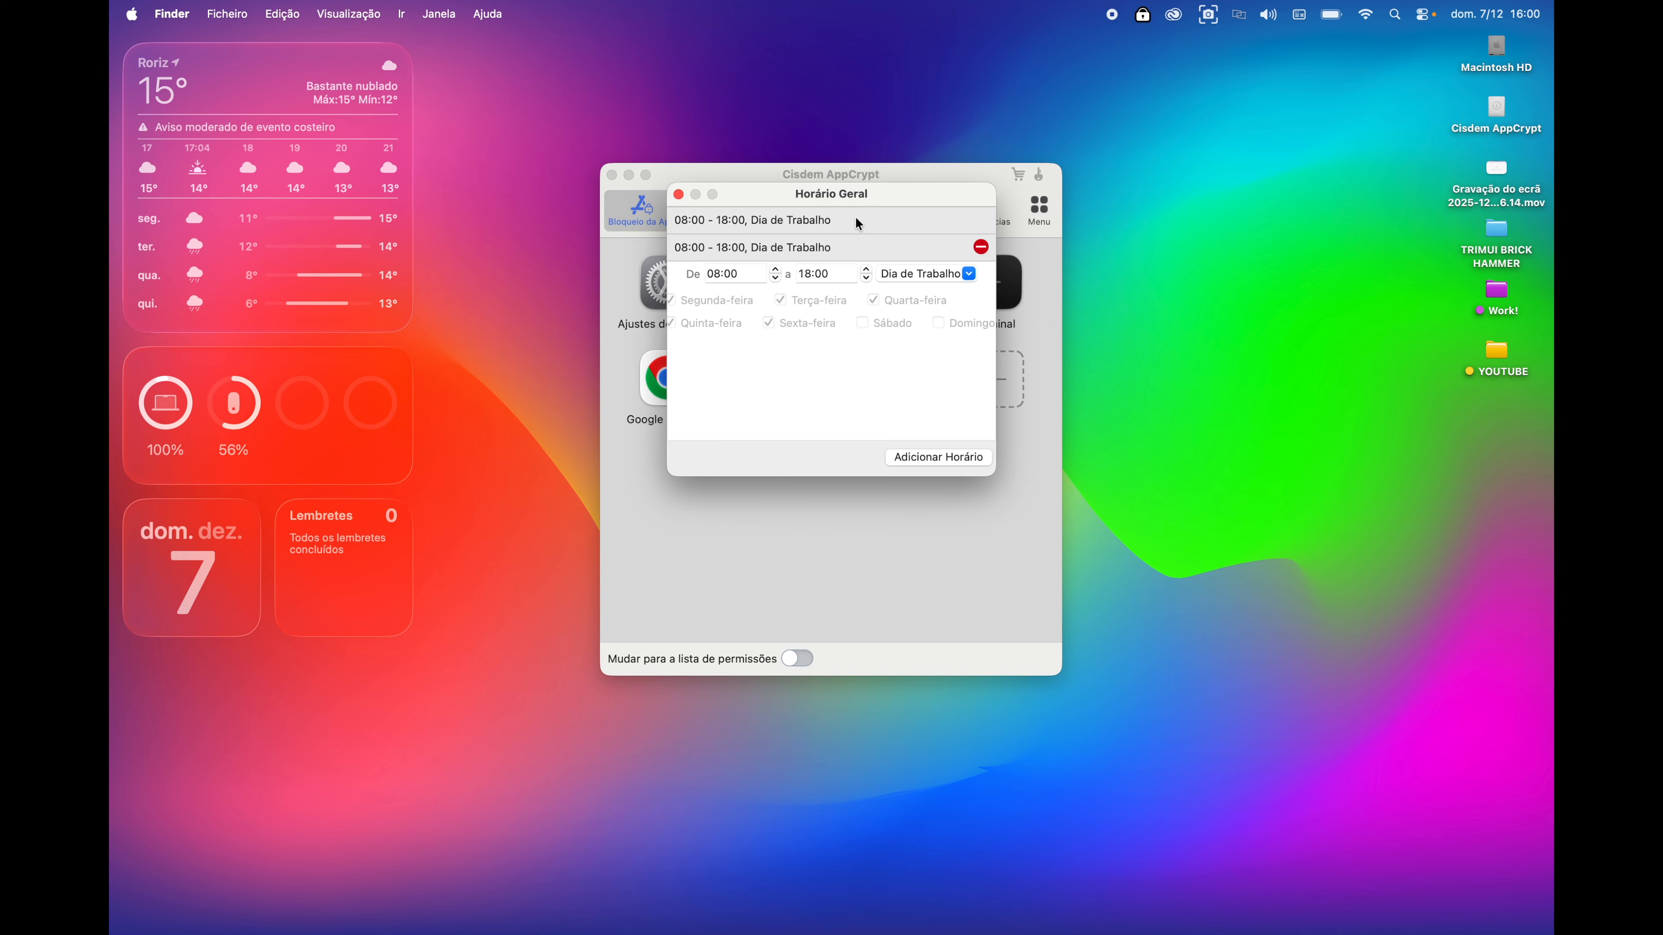
left_click(856, 218)
left_click(914, 257)
left_click(744, 249)
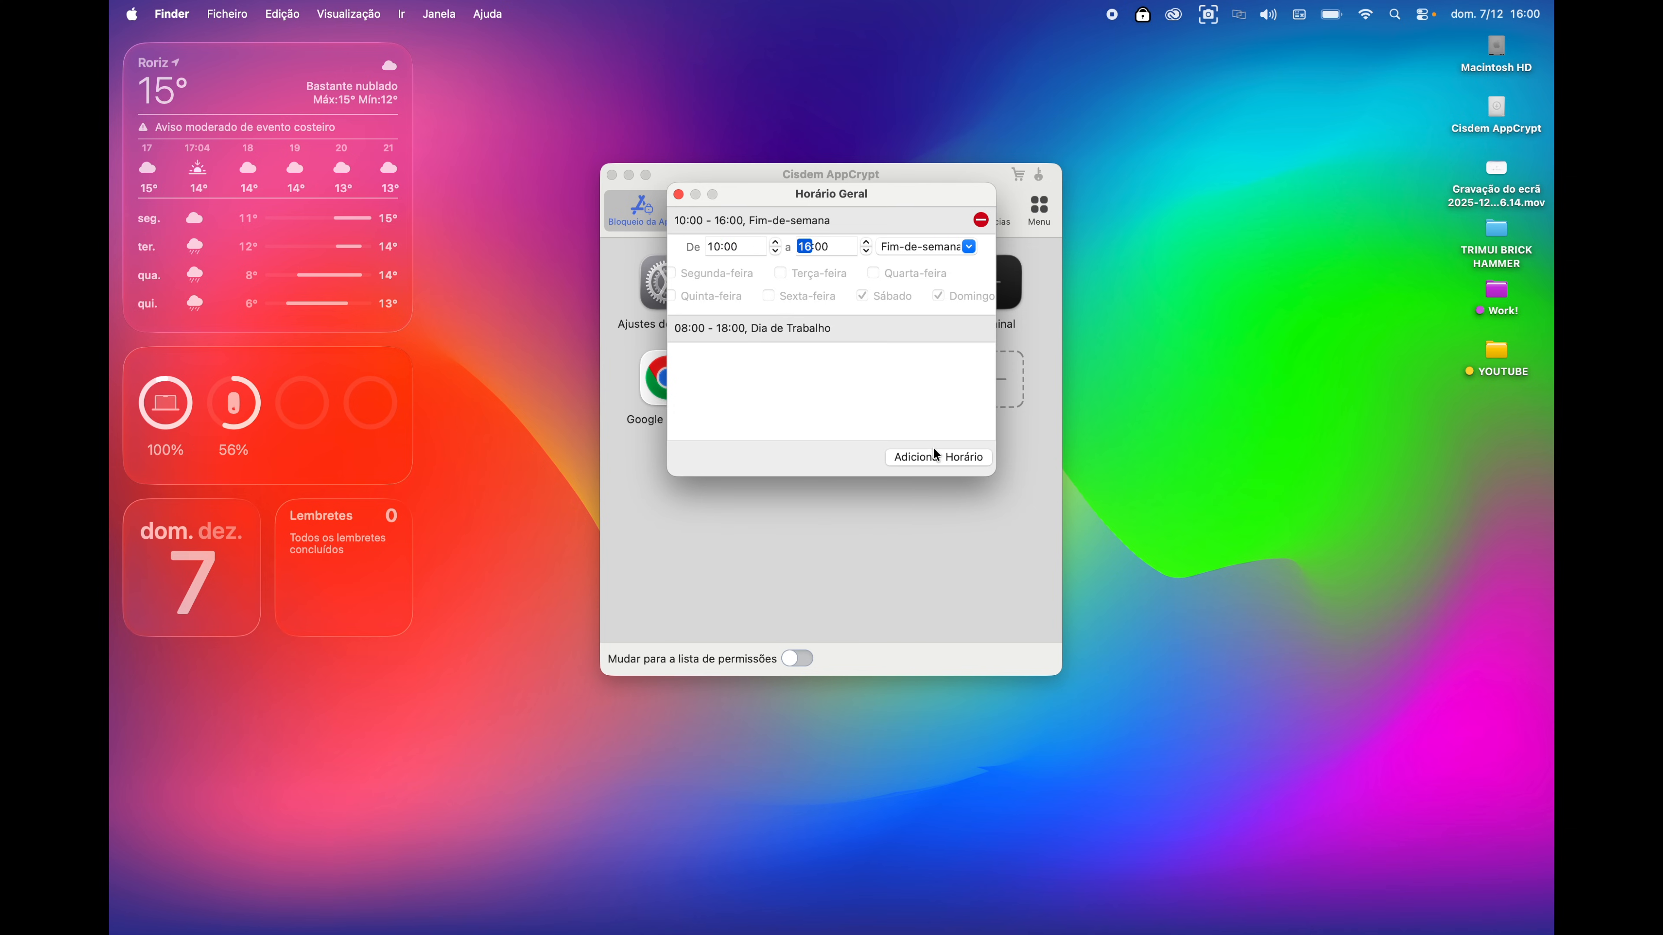
left_click(934, 458)
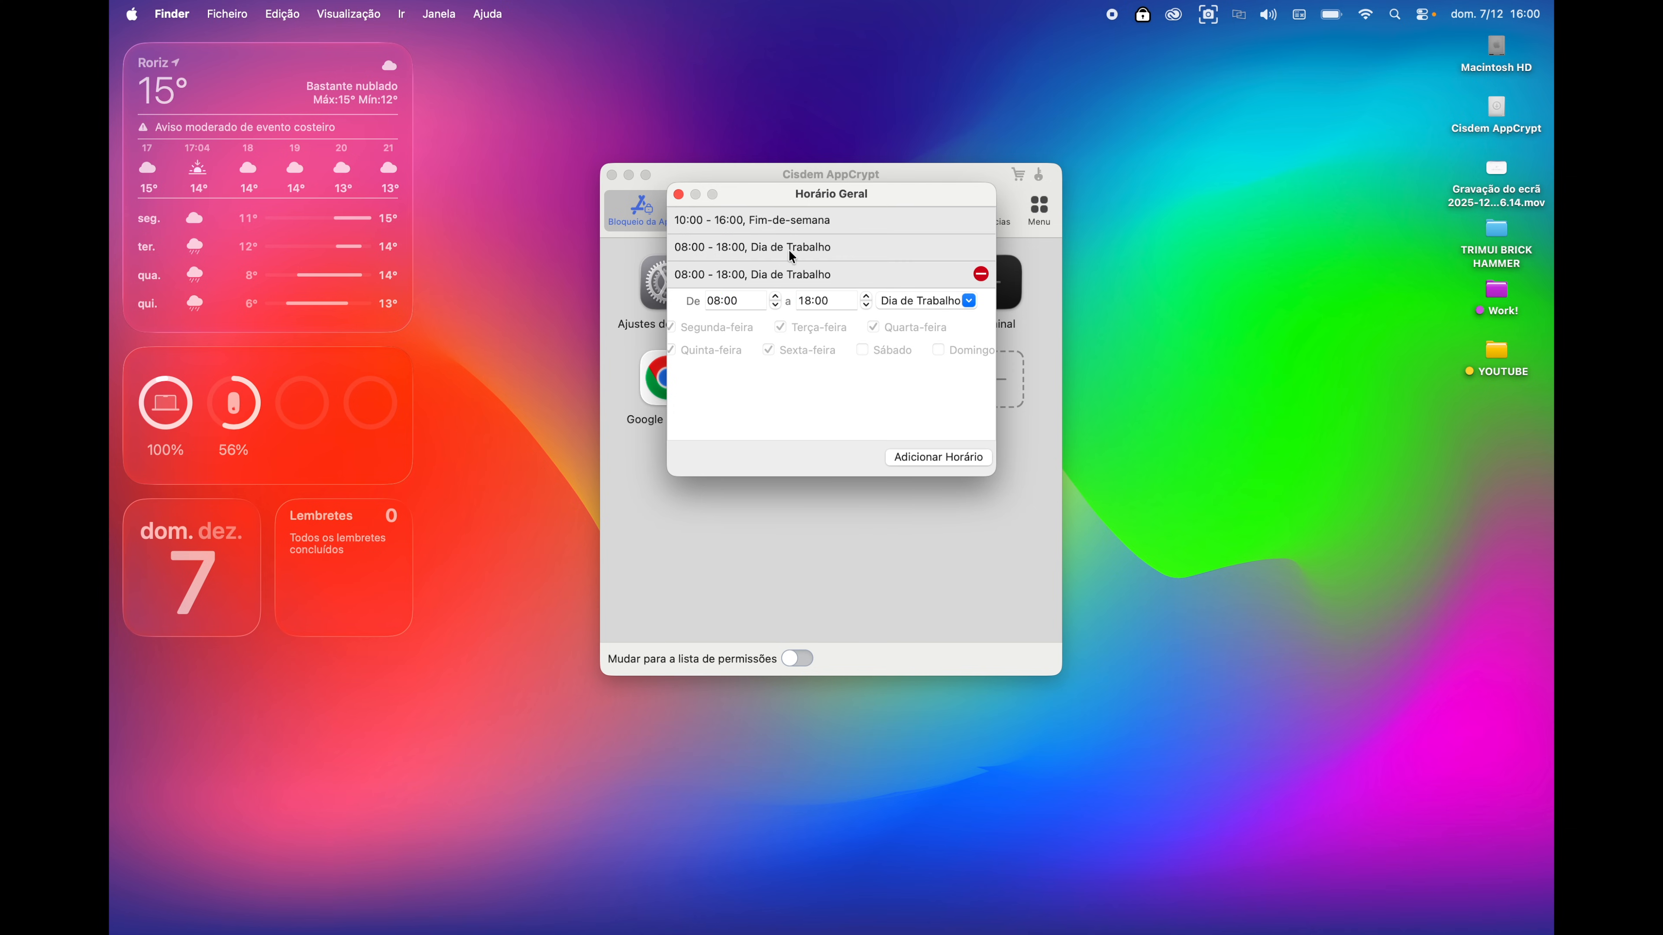
left_click(678, 194)
left_click(714, 204)
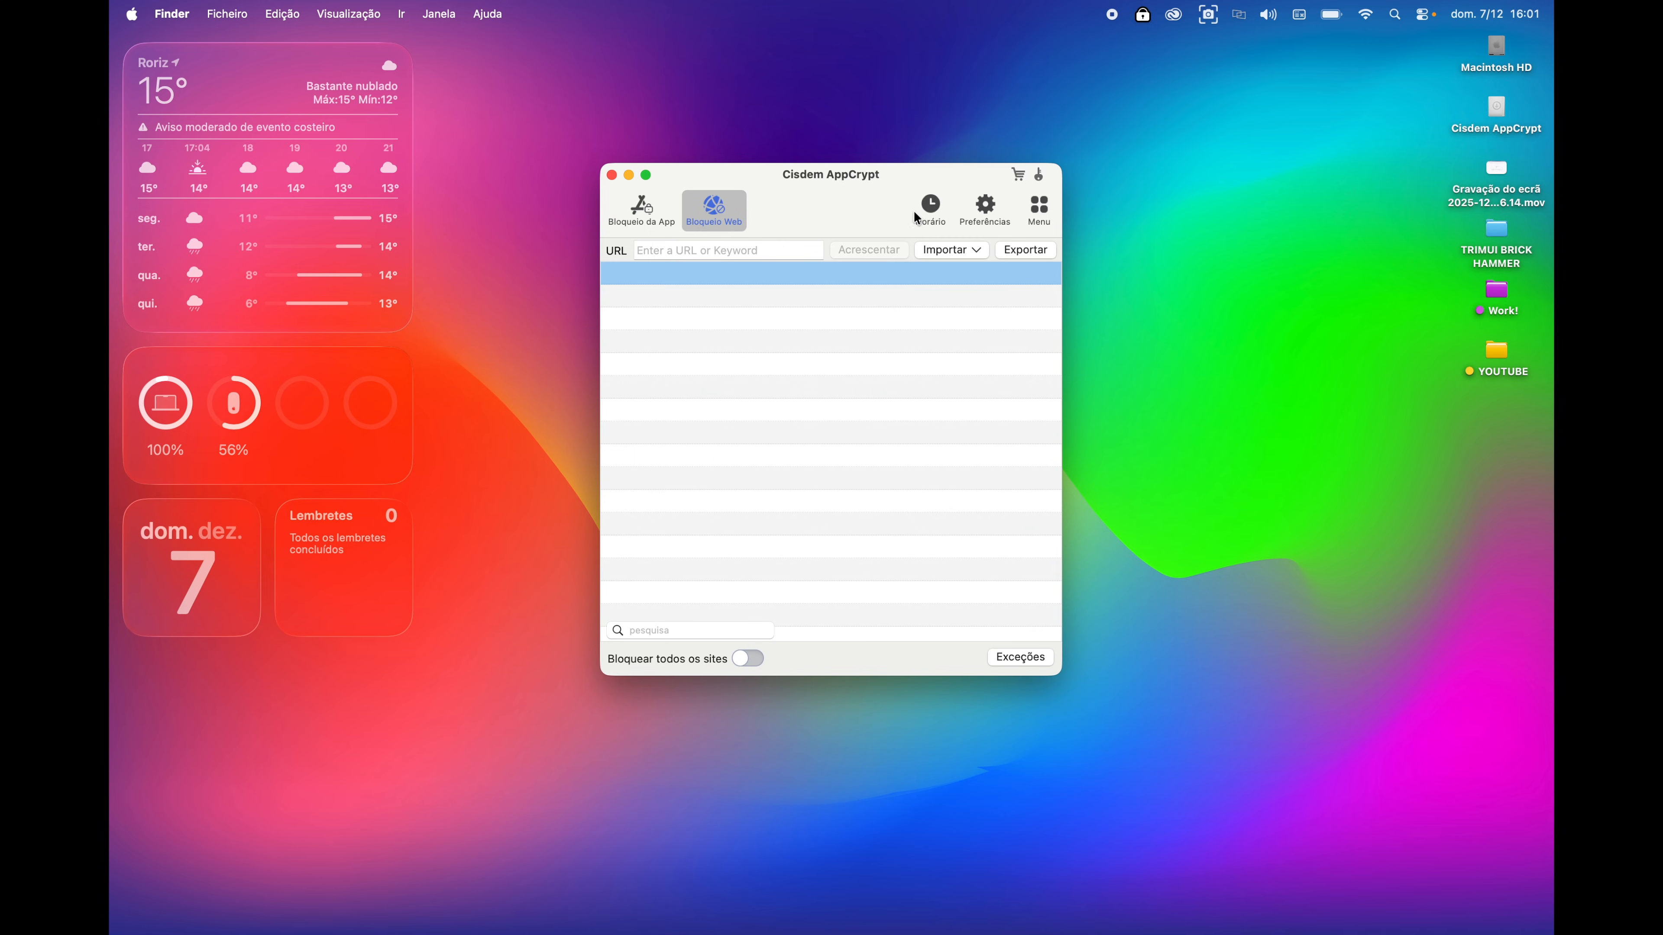
- Block the personal .pt website and add one more 08:00–18:00 workday schedule slot
type("fabiofontes.pr")
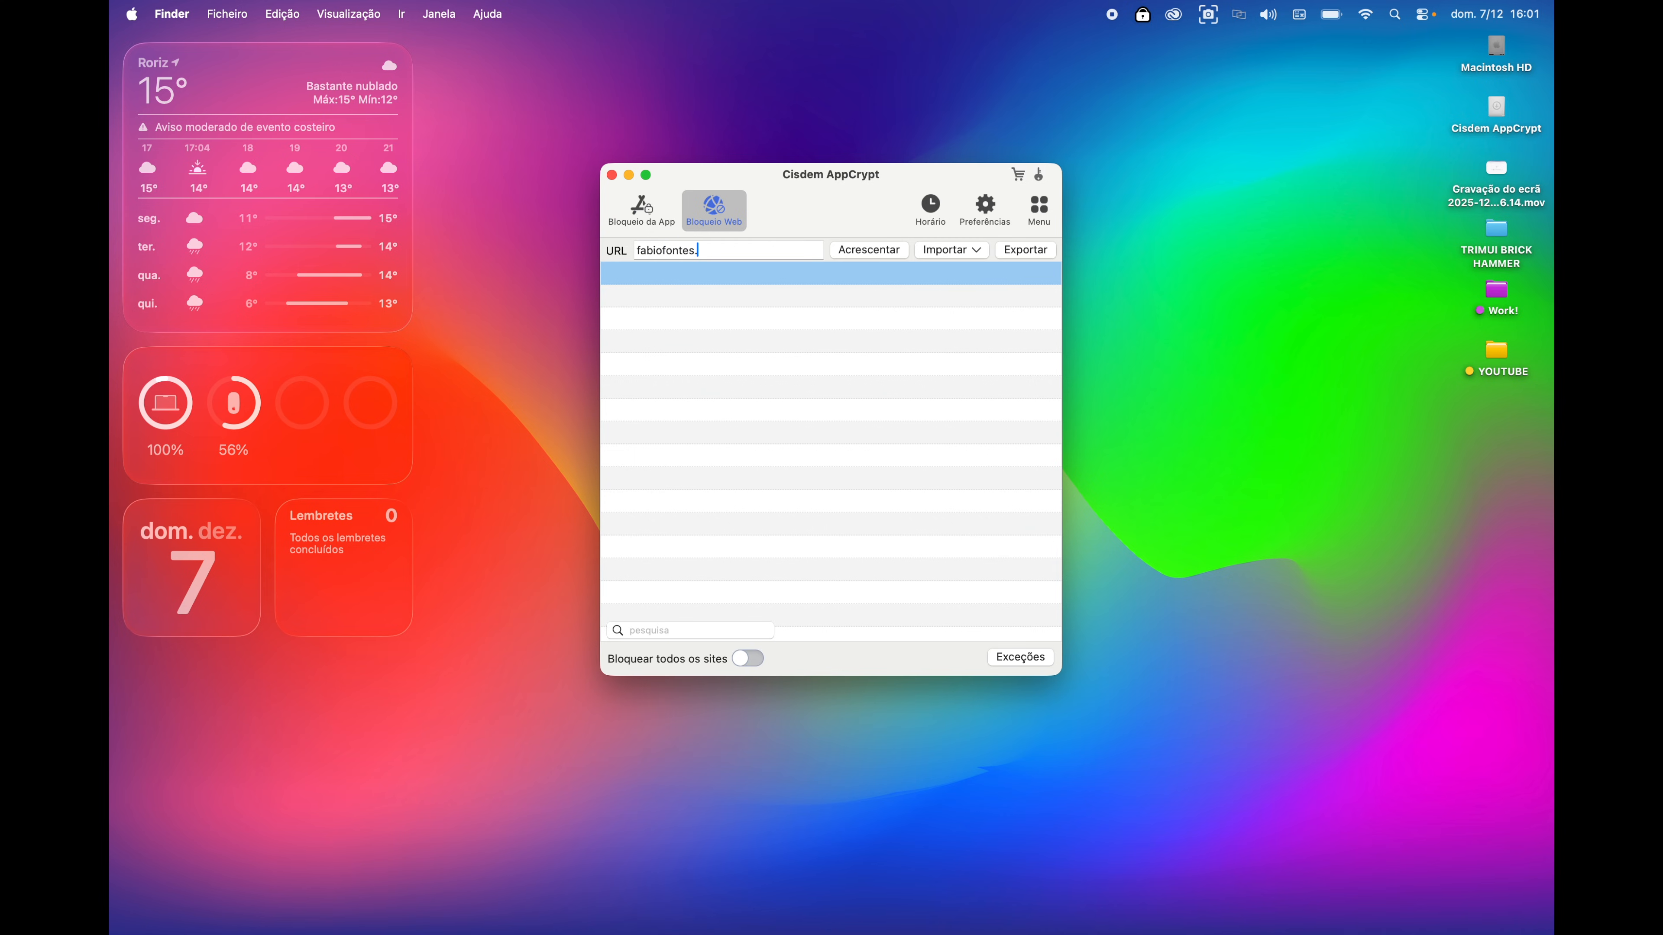
left_click(840, 251)
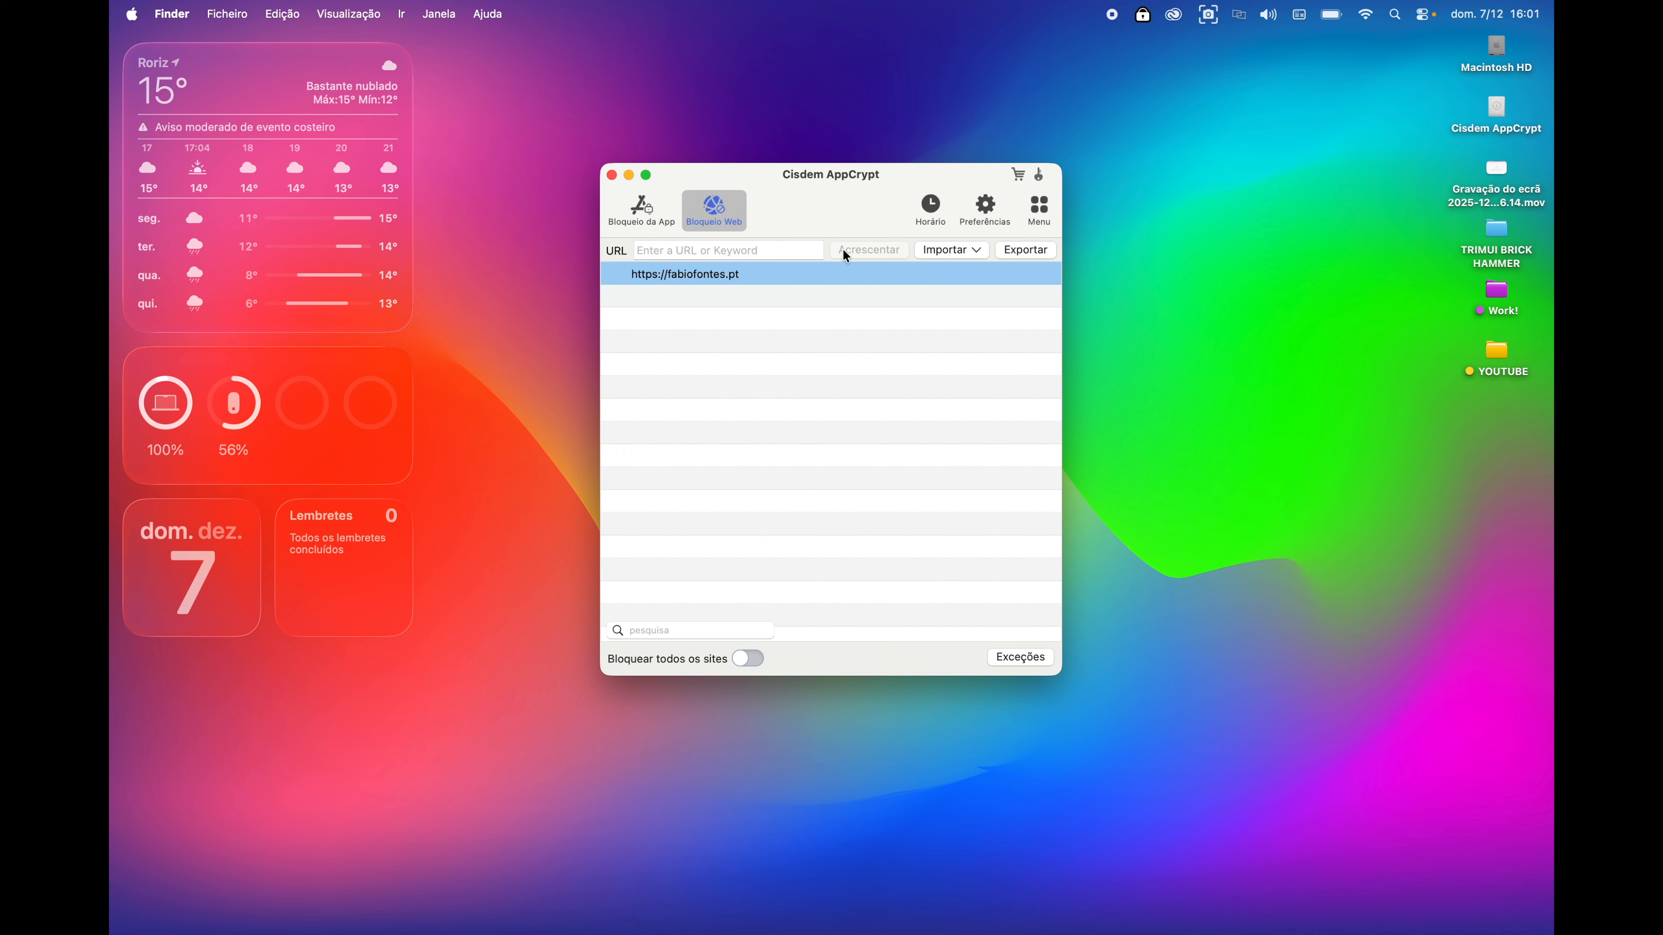
left_click(931, 206)
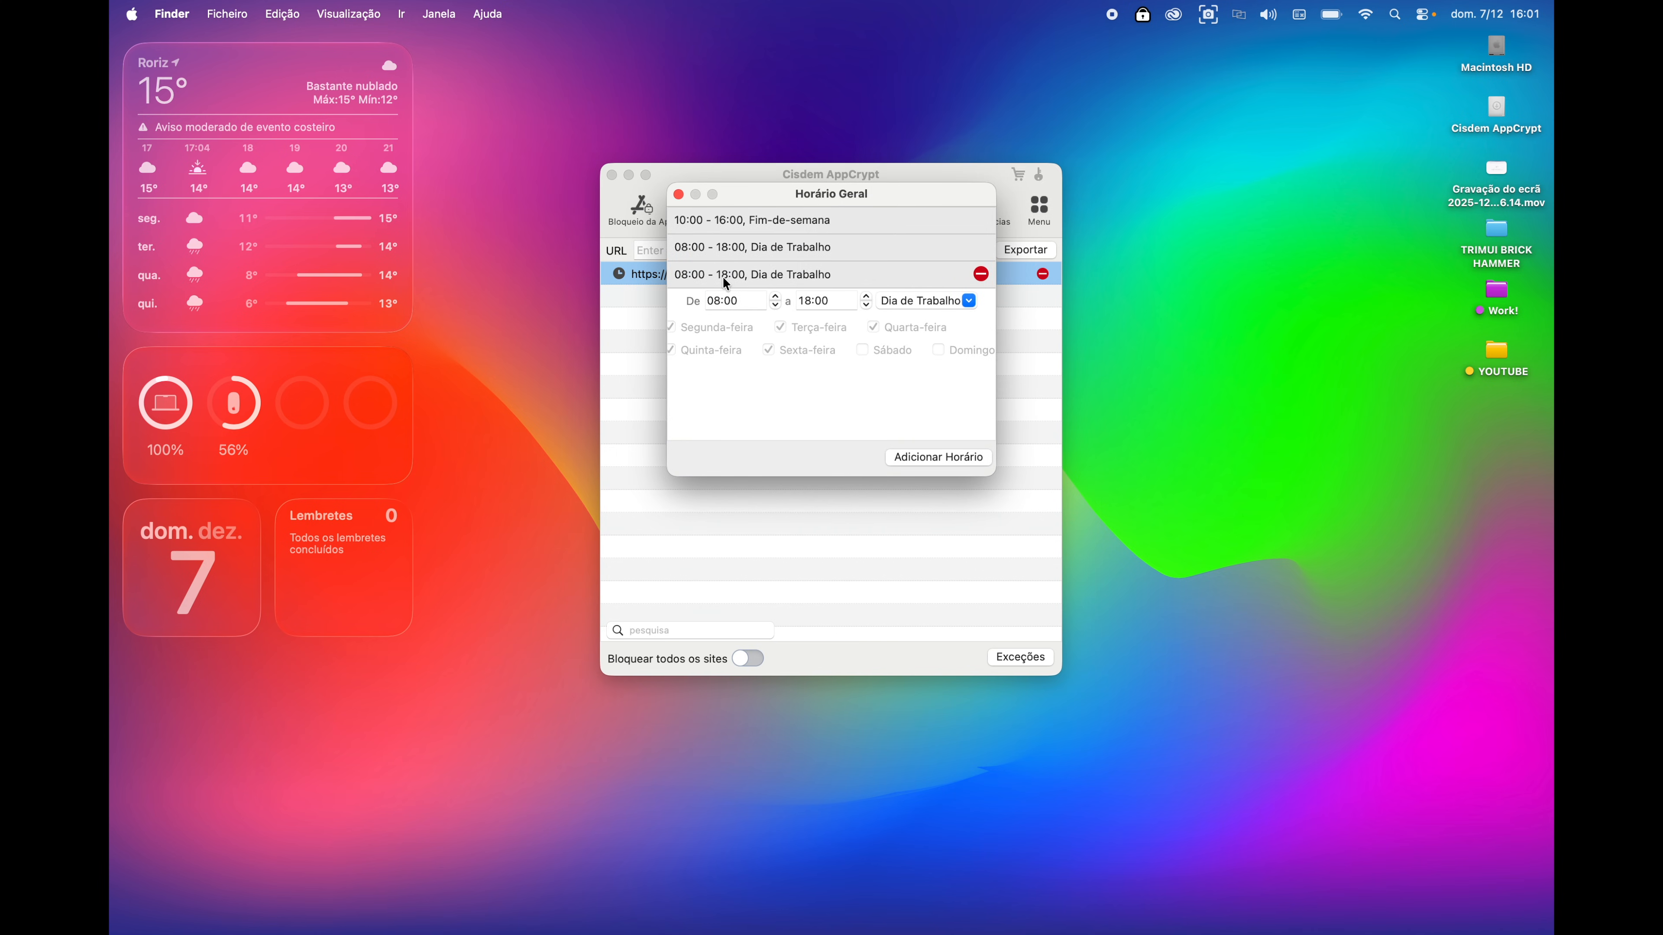
left_click(748, 253)
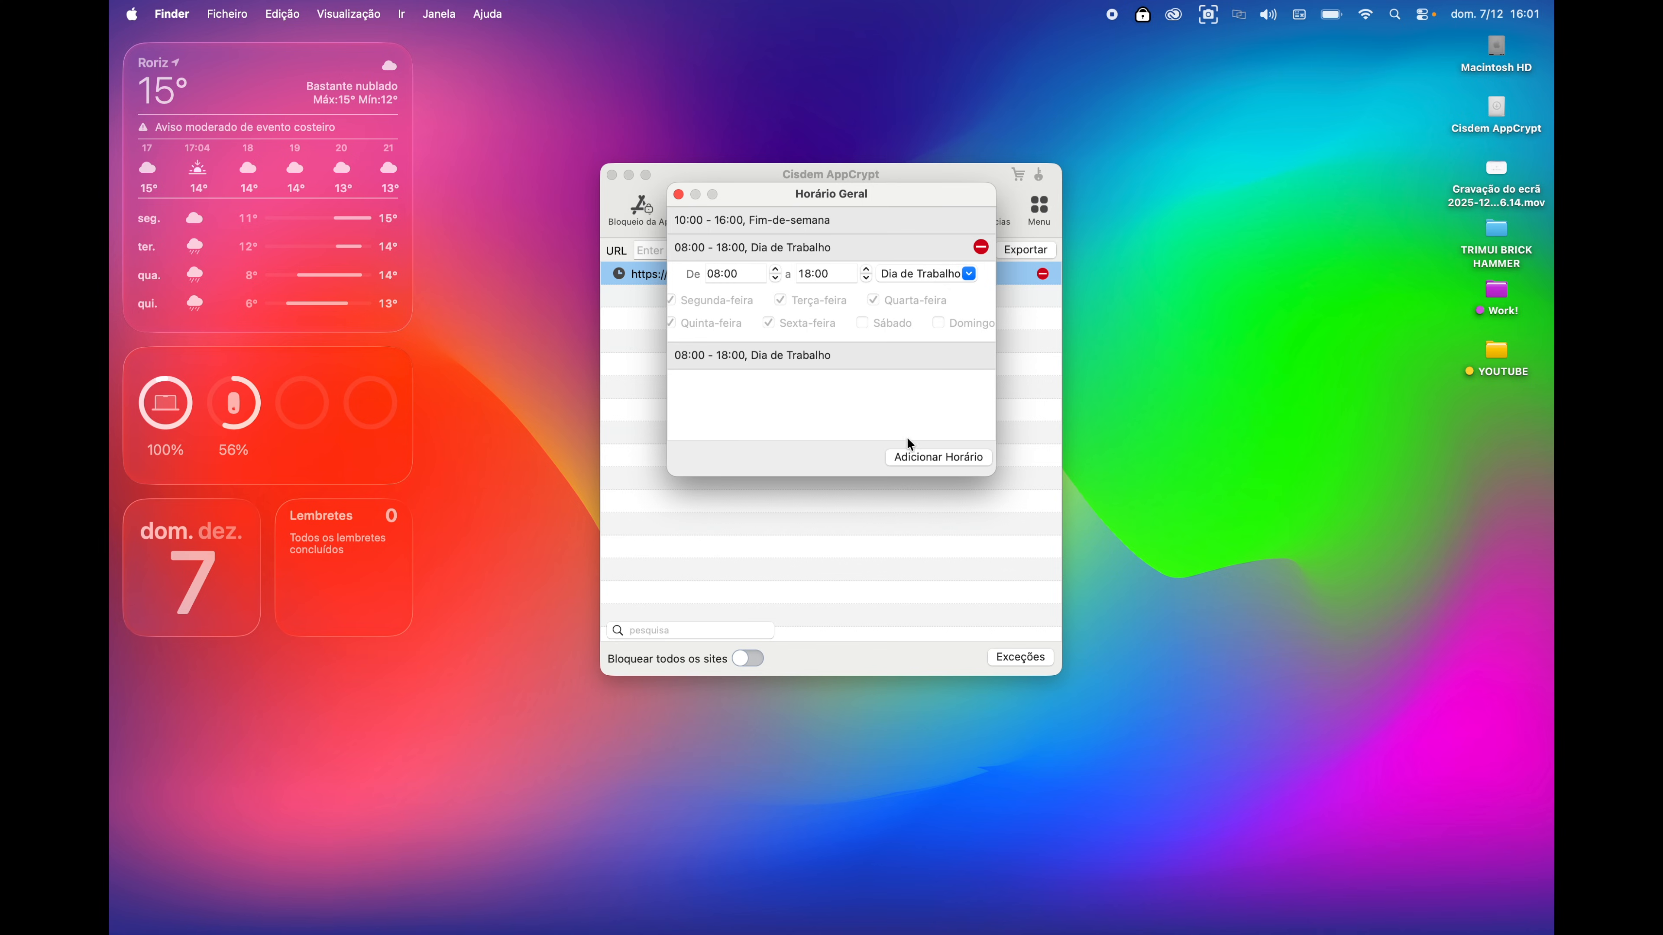
left_click(925, 457)
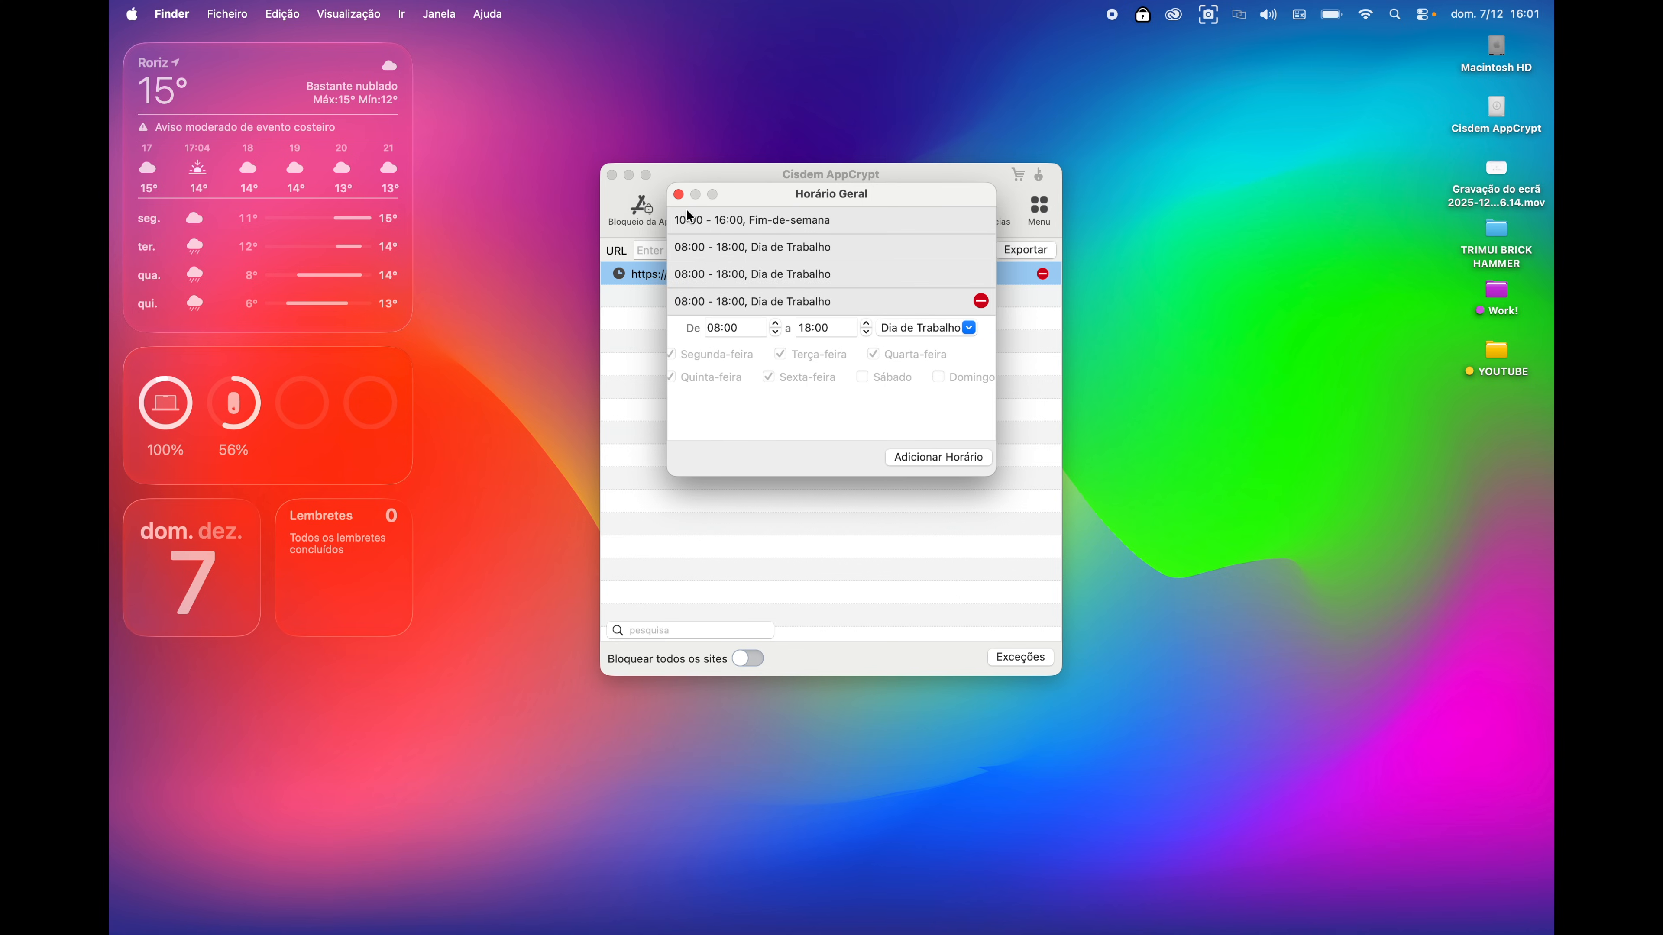
left_click(678, 194)
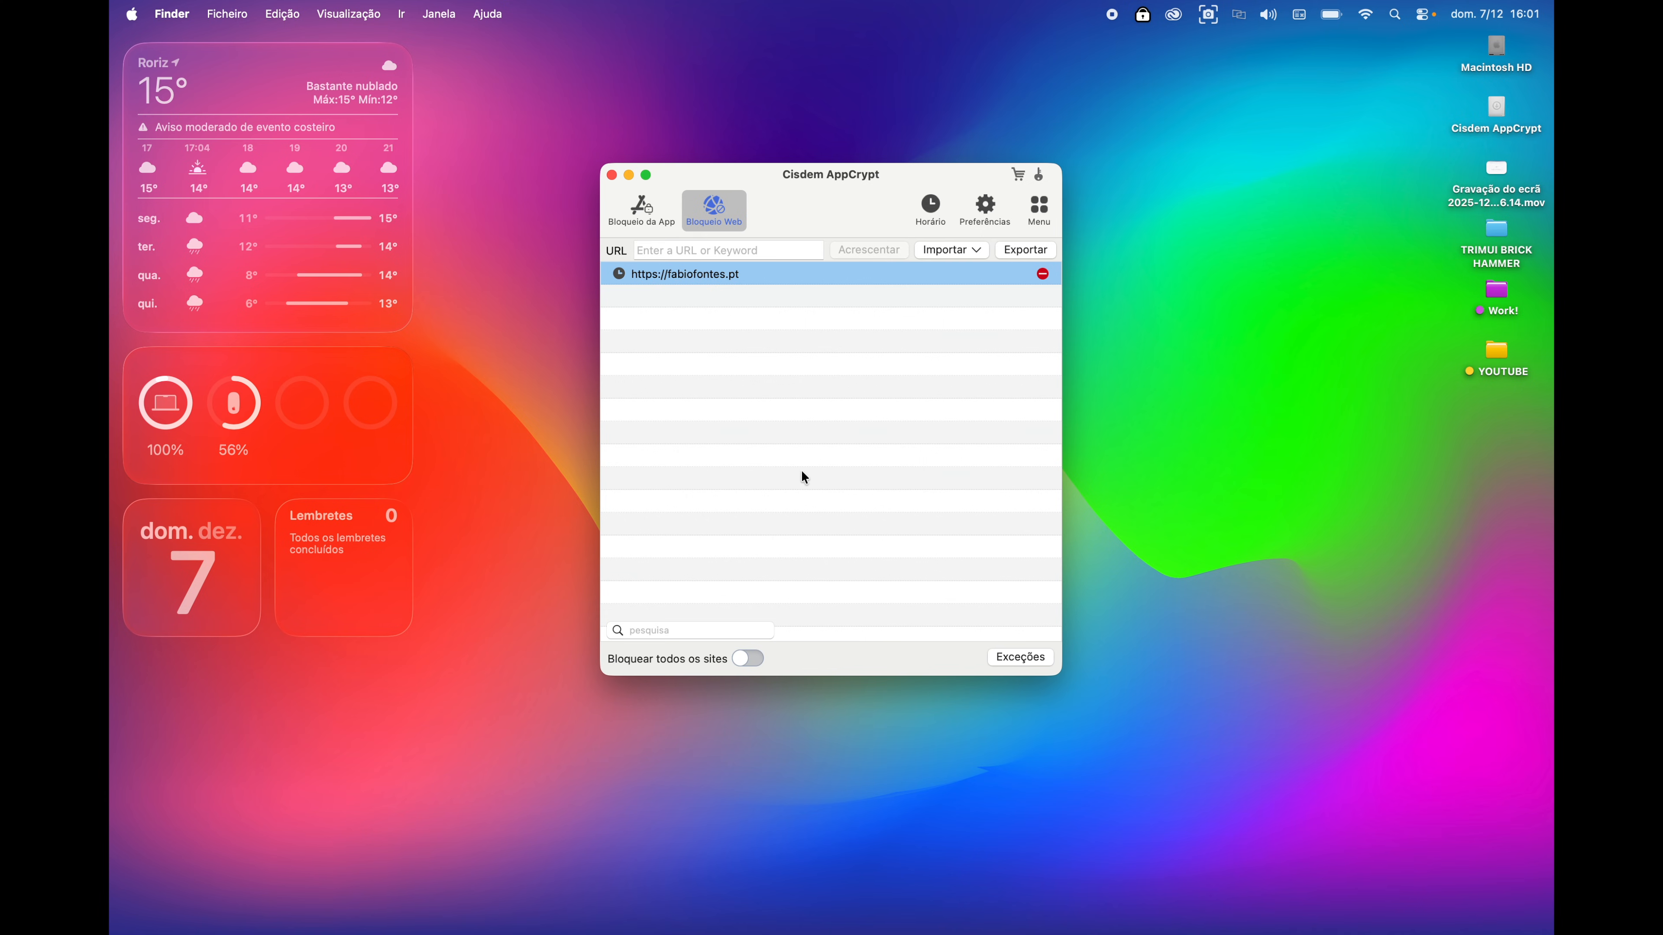
- View the empty Registo de Tentativa Falhada log from the menu, then close it
left_click(1038, 208)
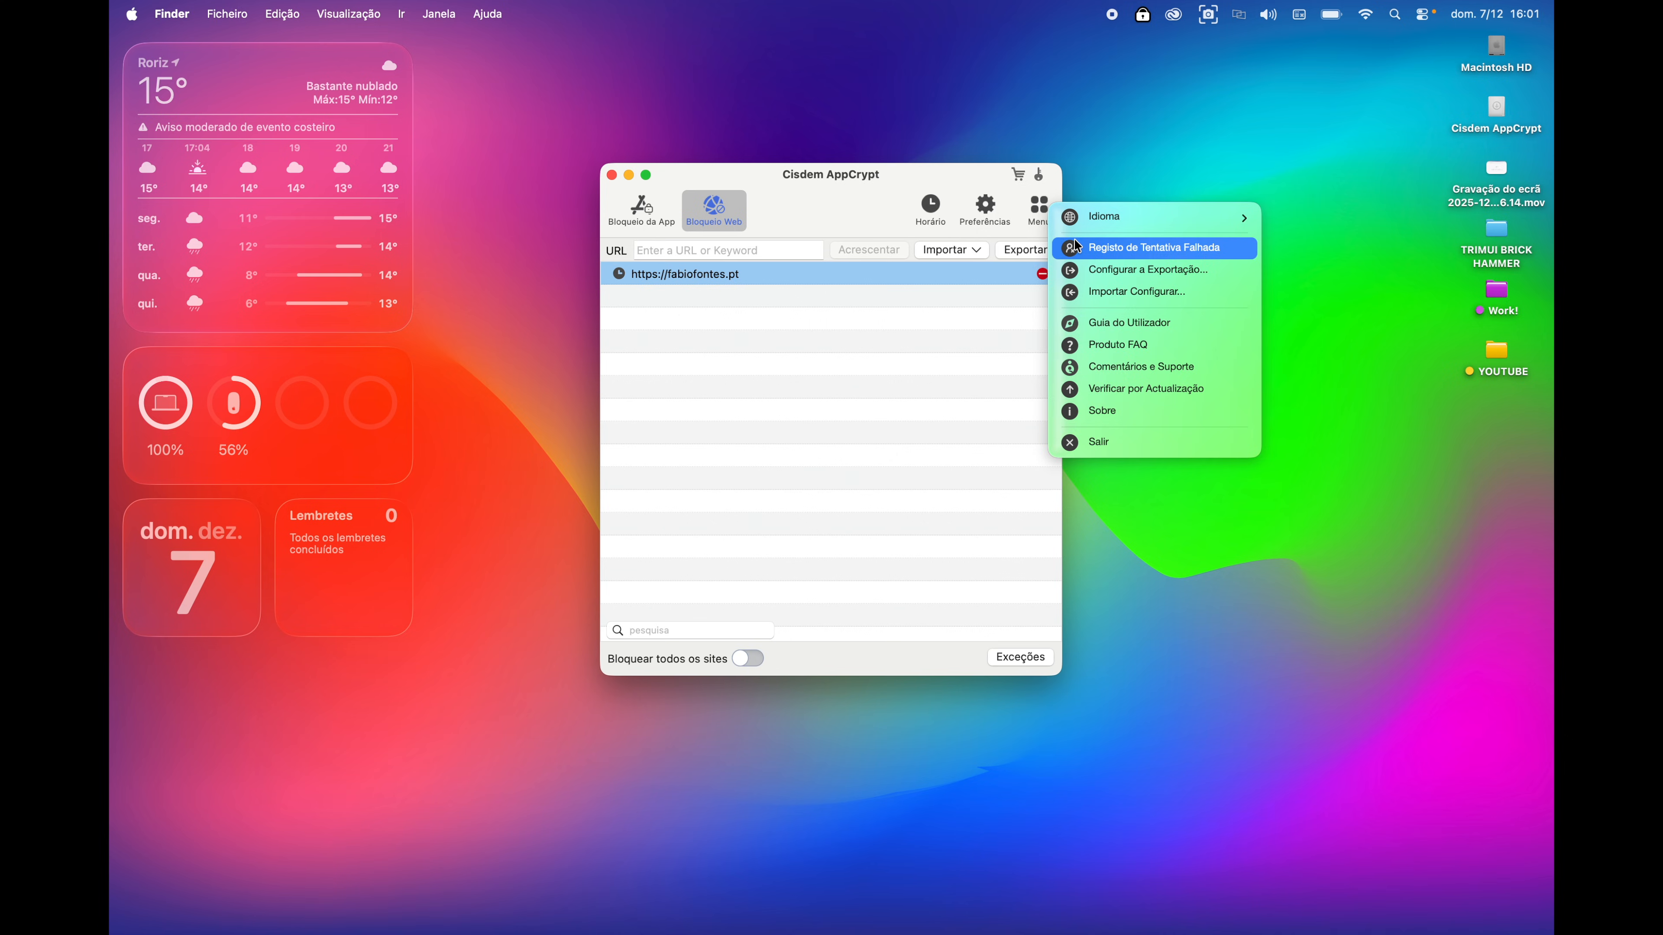
left_click(1077, 247)
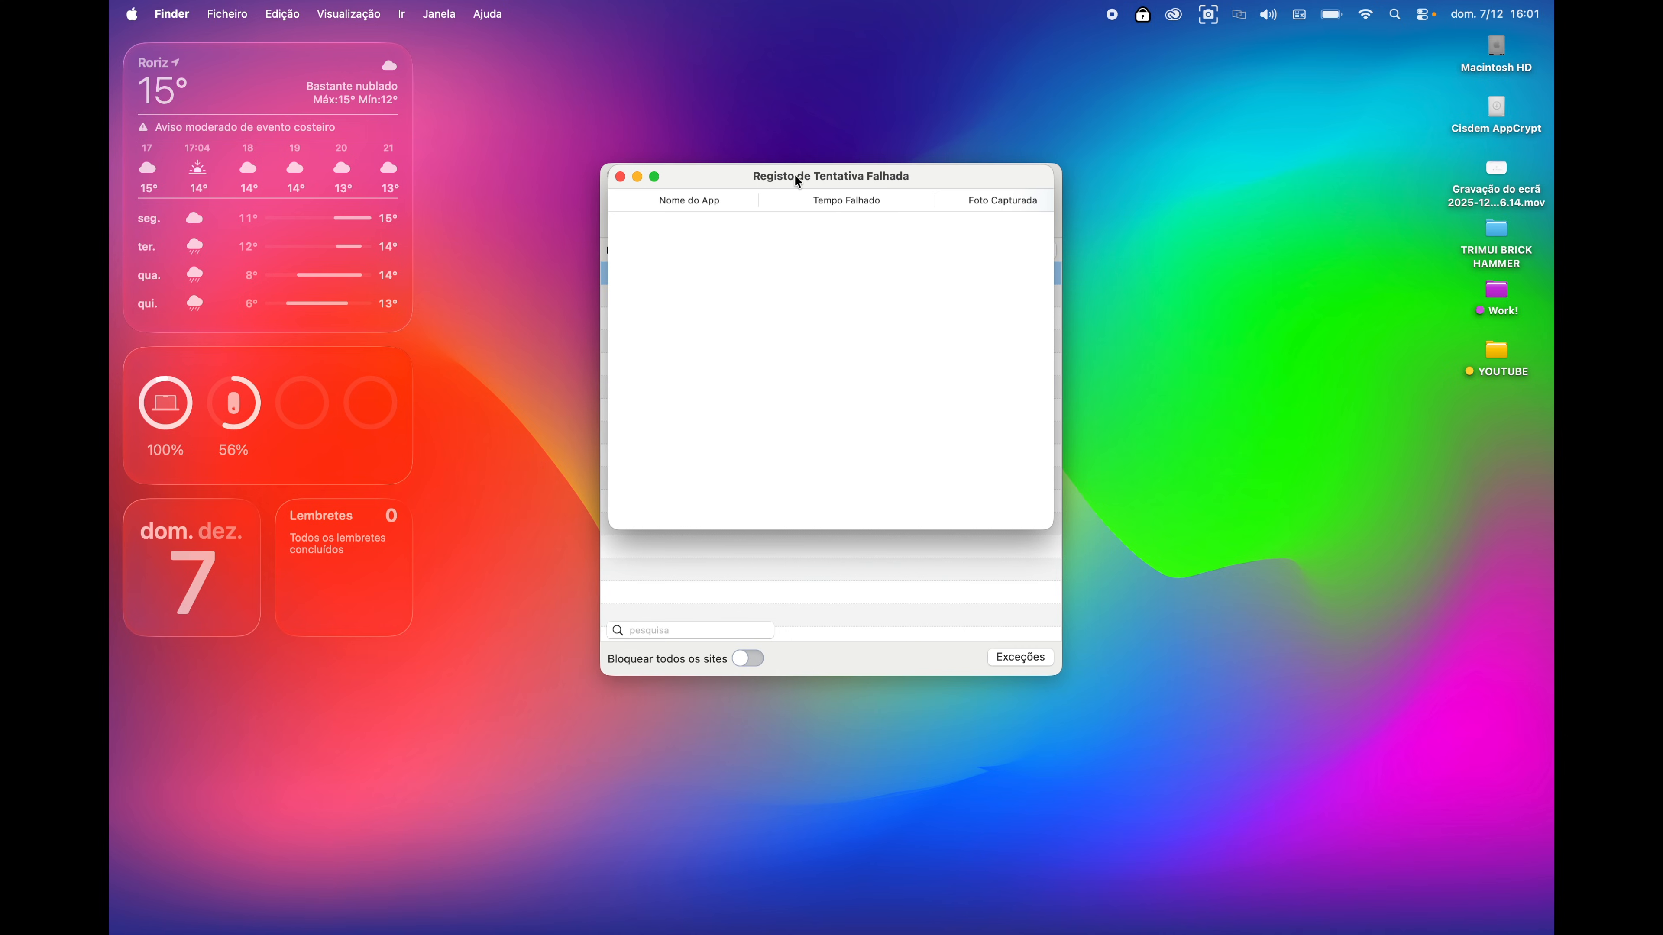
left_click(622, 177)
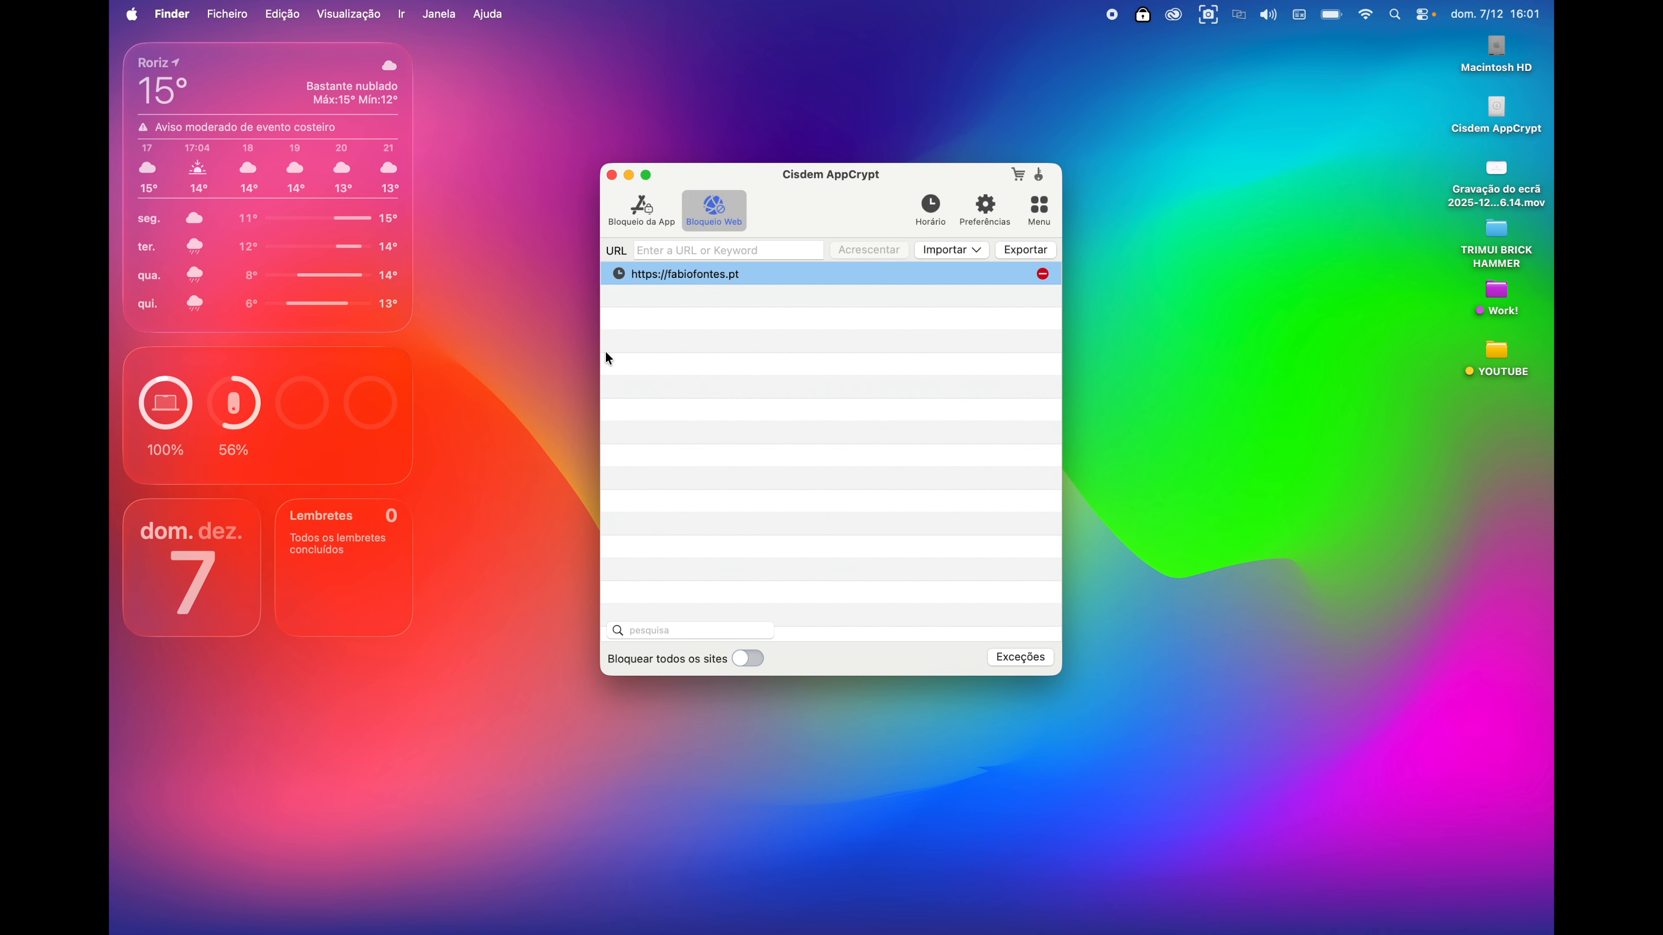
- Close the main window and fail to reopen it from the menu-bar icon with a wrong password
left_click(613, 175)
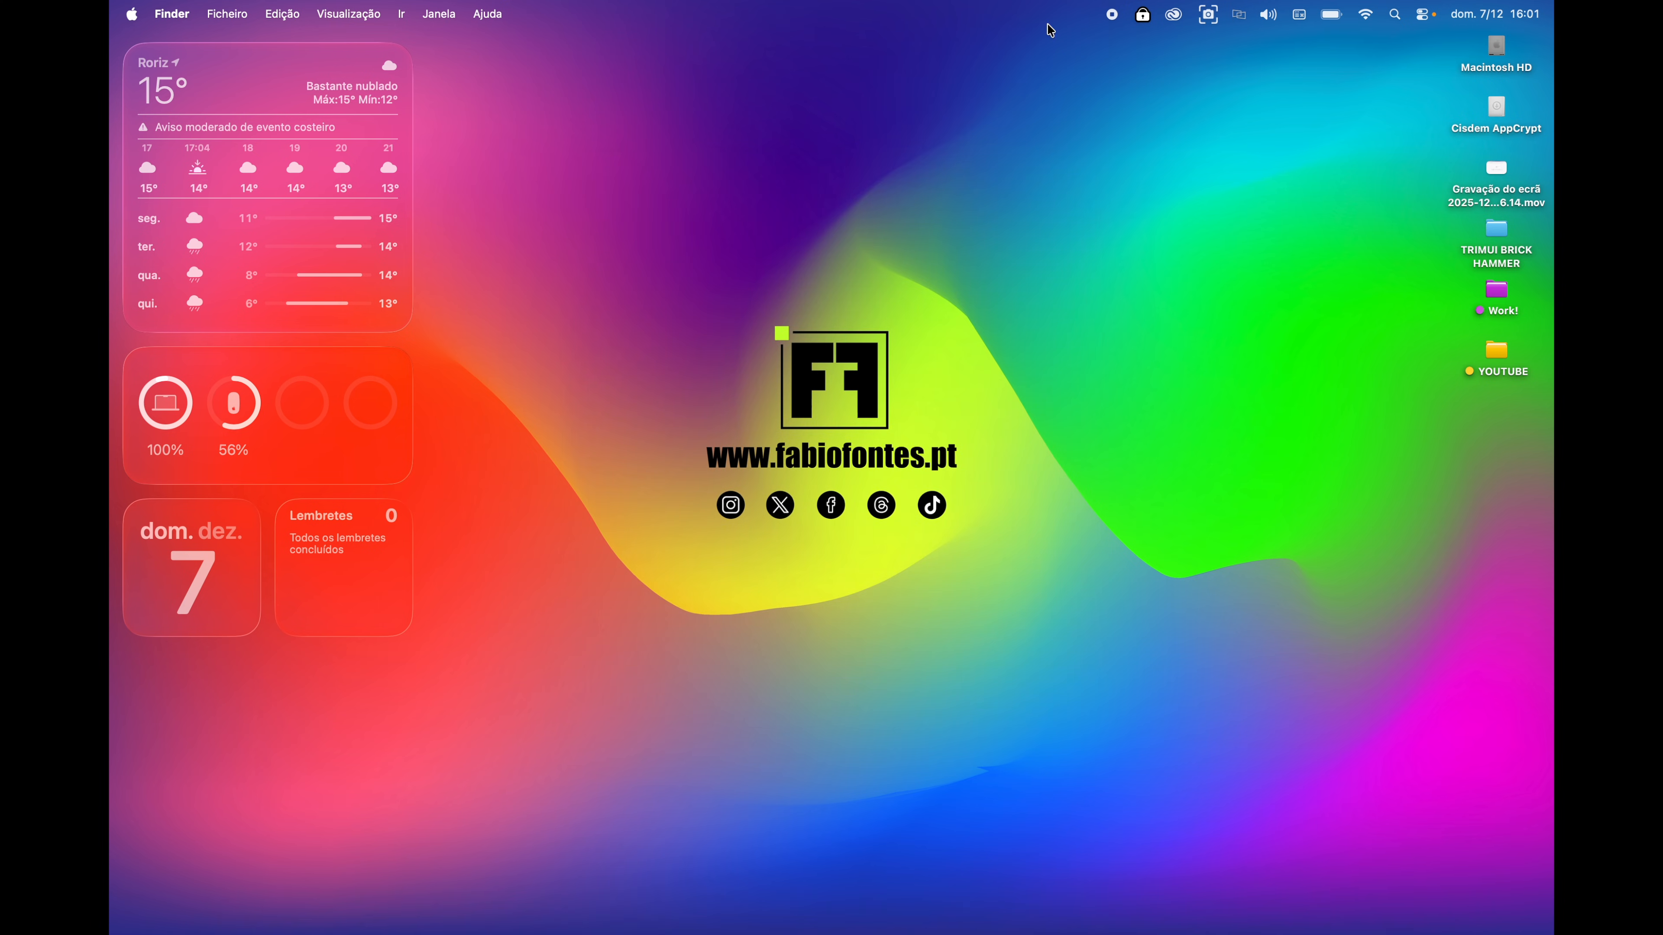
left_click(1151, 18)
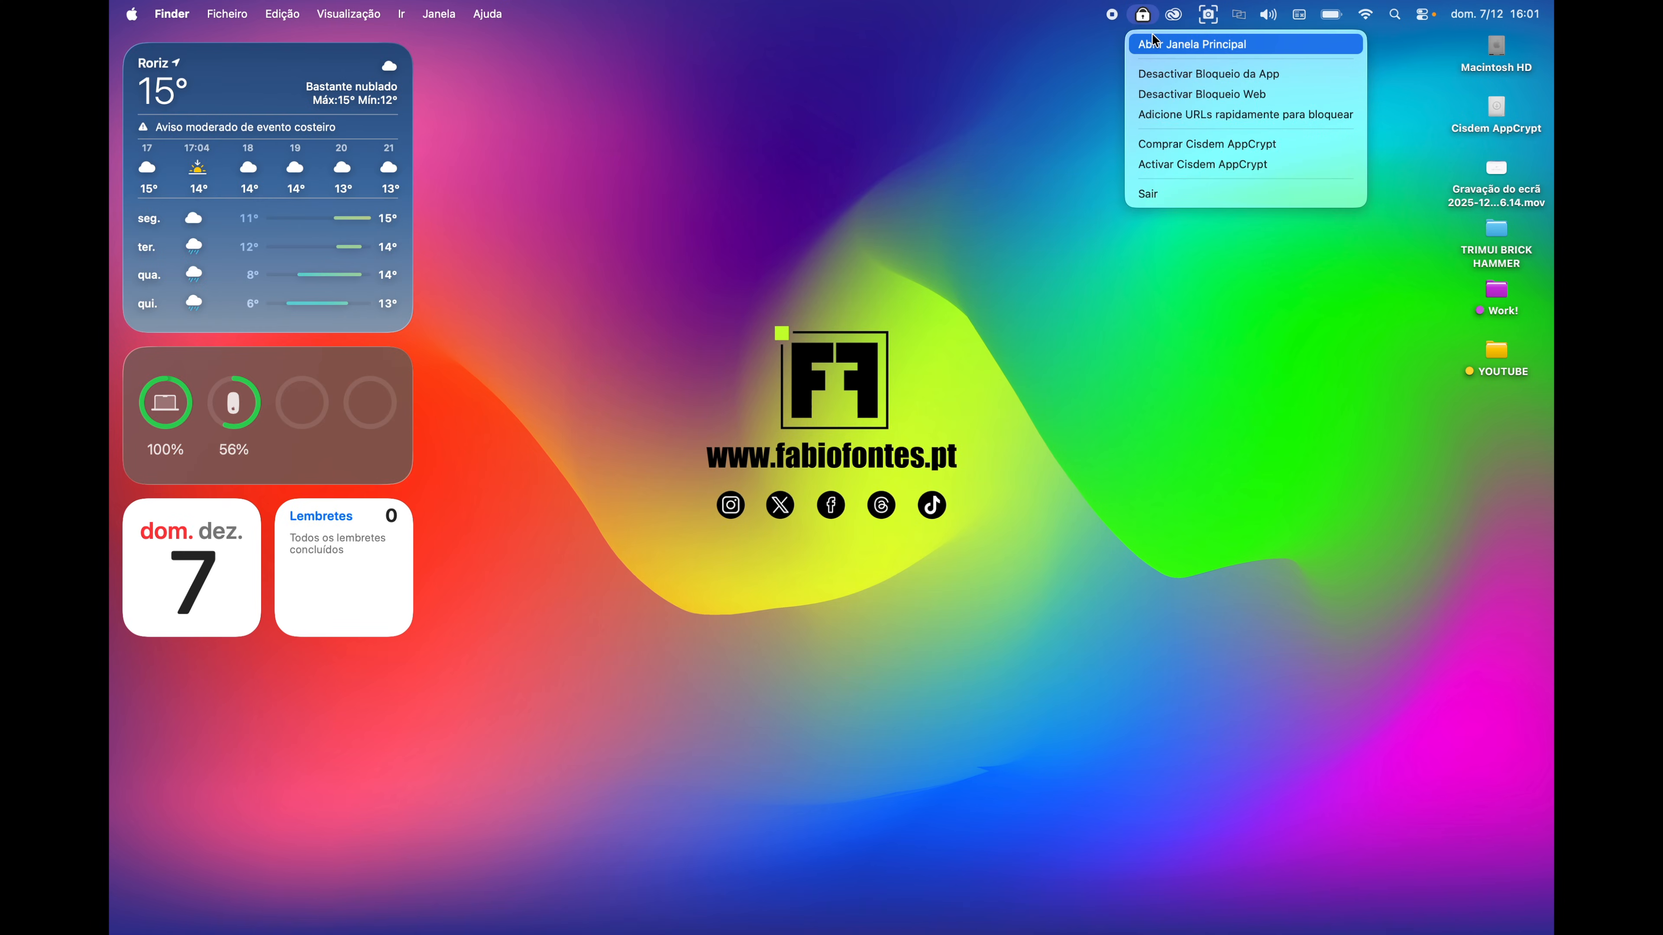
left_click(1154, 44)
type("************")
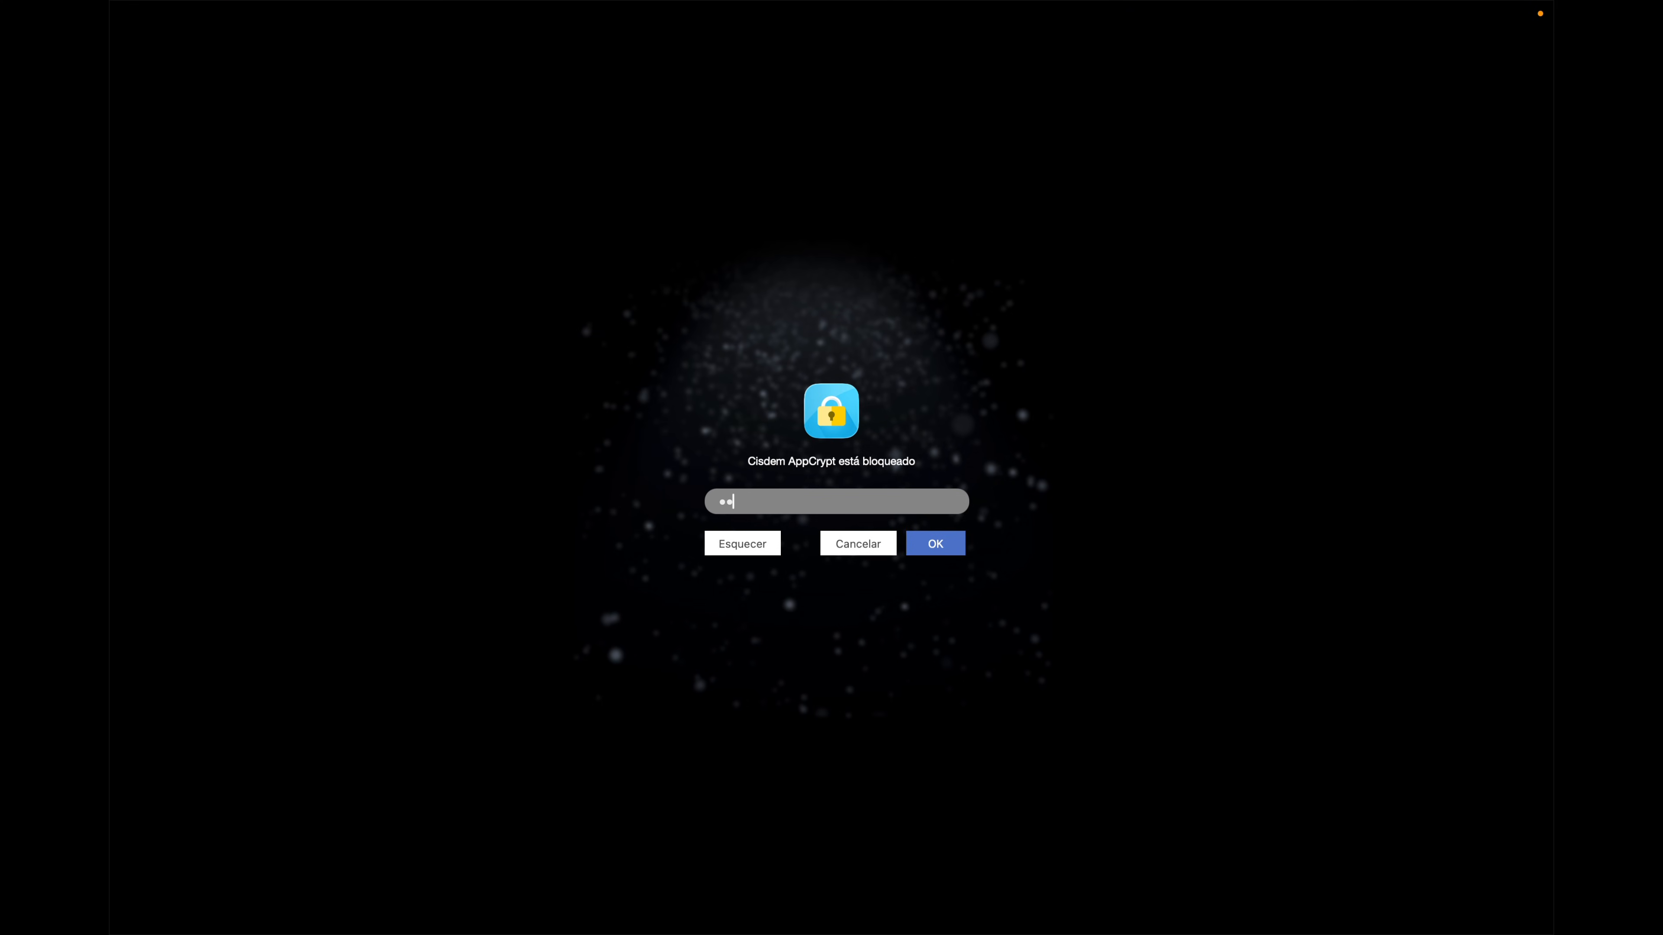
left_click(926, 548)
left_click(925, 548)
- Enter two wrong passwords on Terminal's lock screen
left_click(855, 546)
type("******")
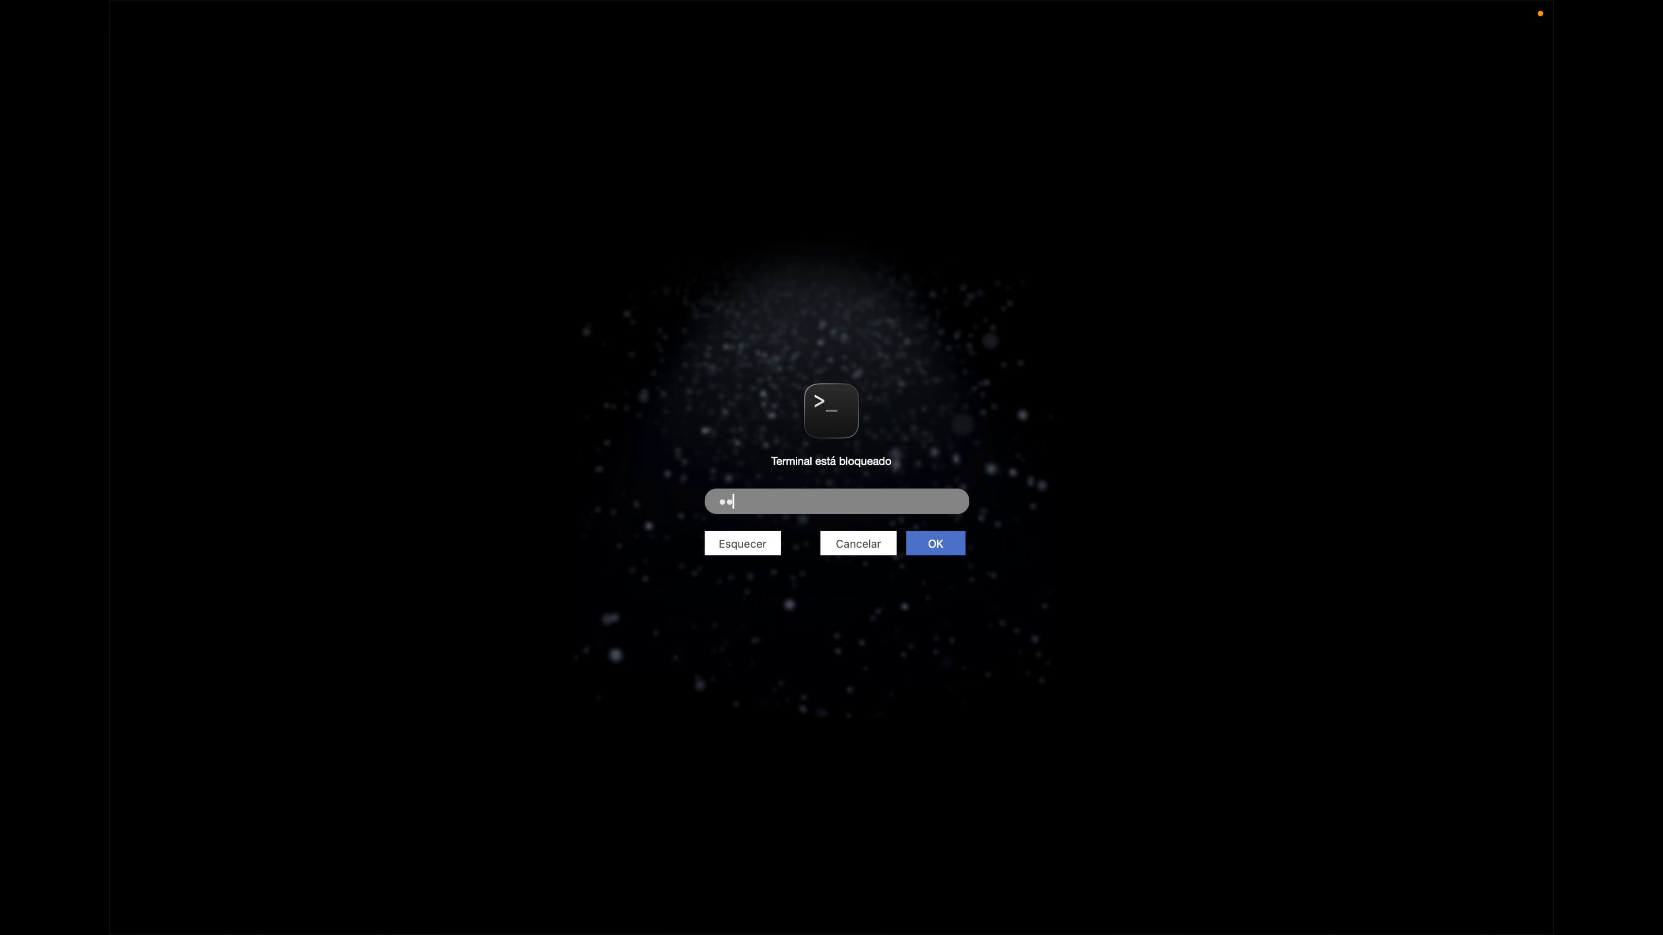
key("Return")
key("BackSpace")
type("*******")
key("Return")
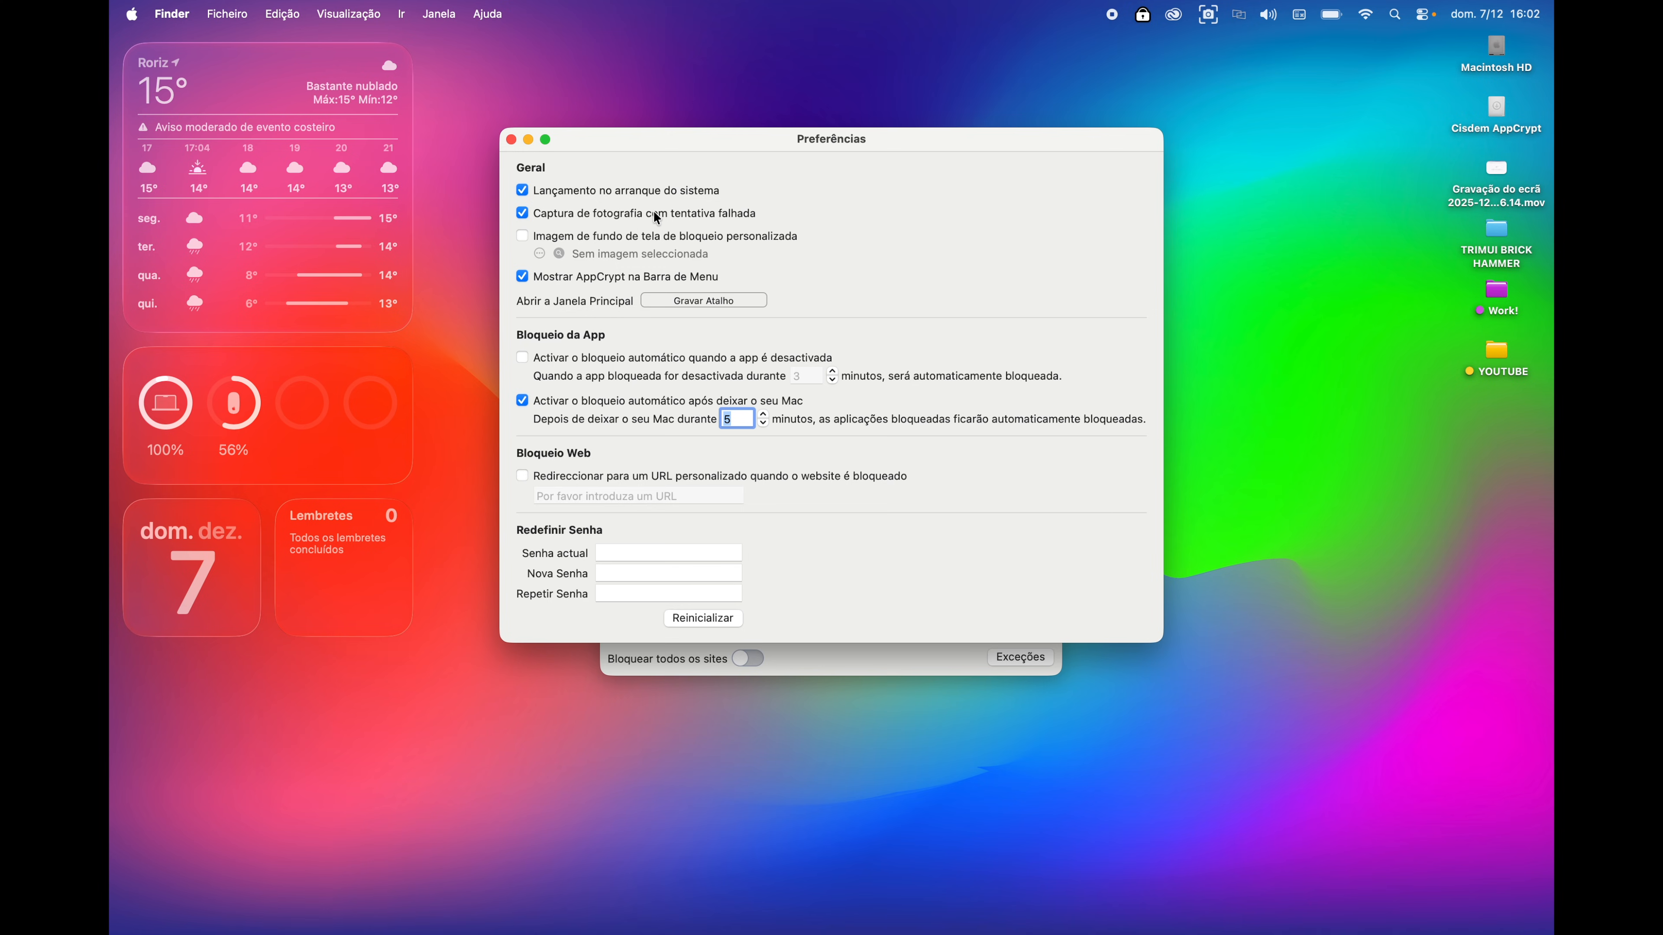
- Close Preferências and open the failed-attempt log, widening it to show all six attempts
key("super+w")
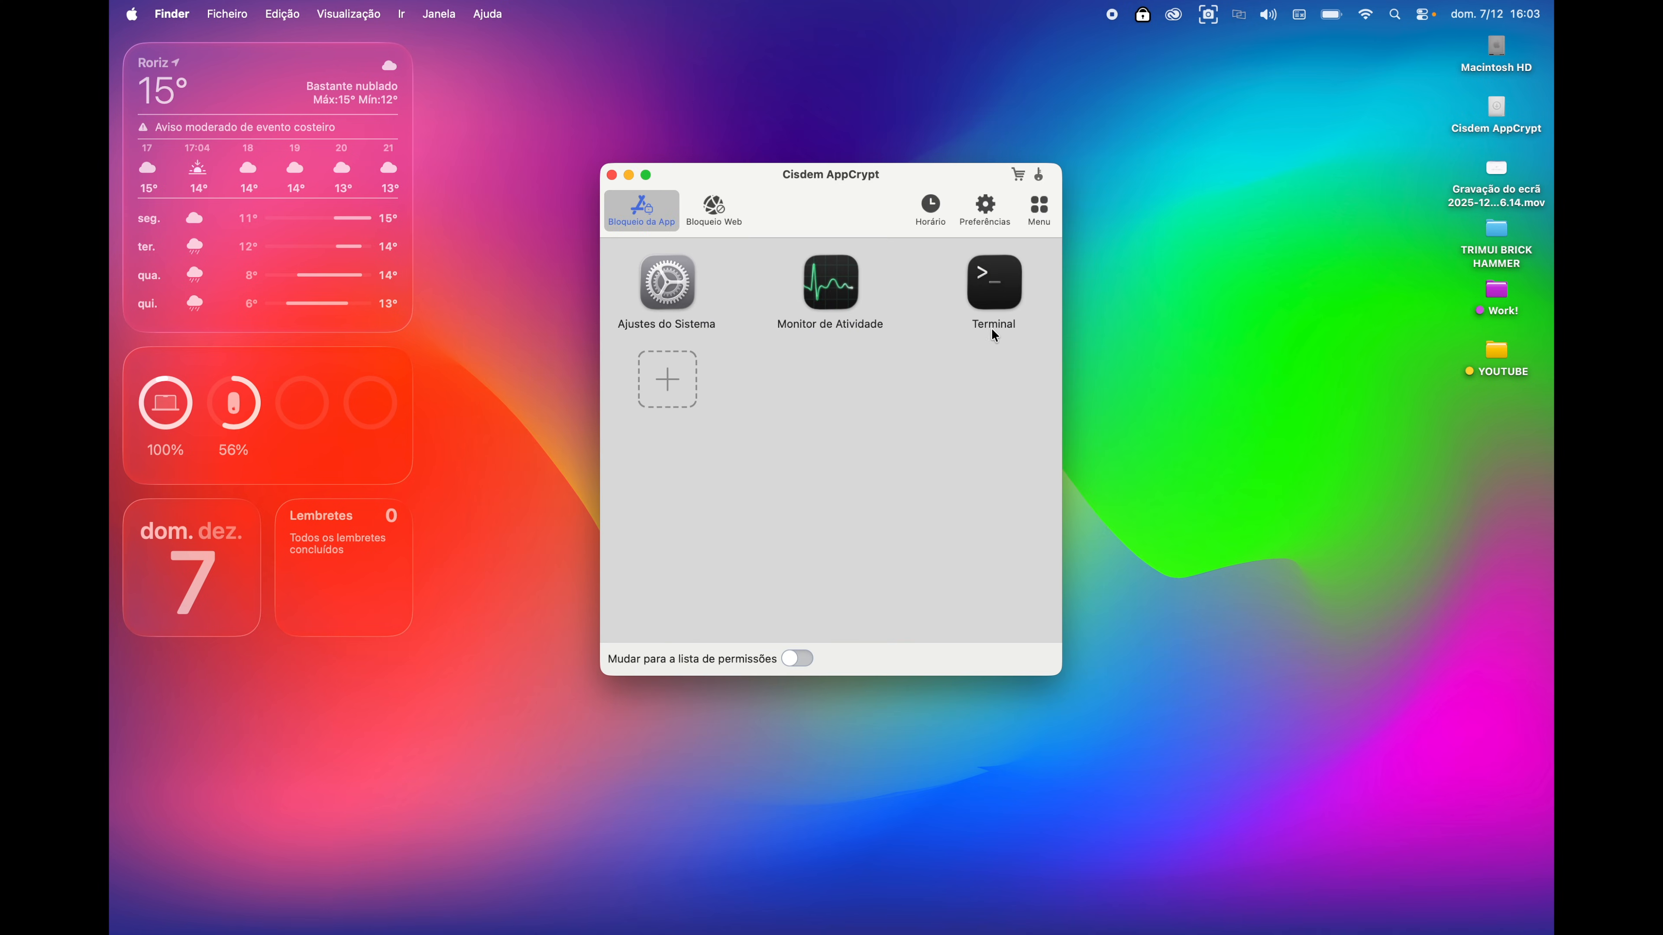
left_click(1039, 226)
left_click(1082, 250)
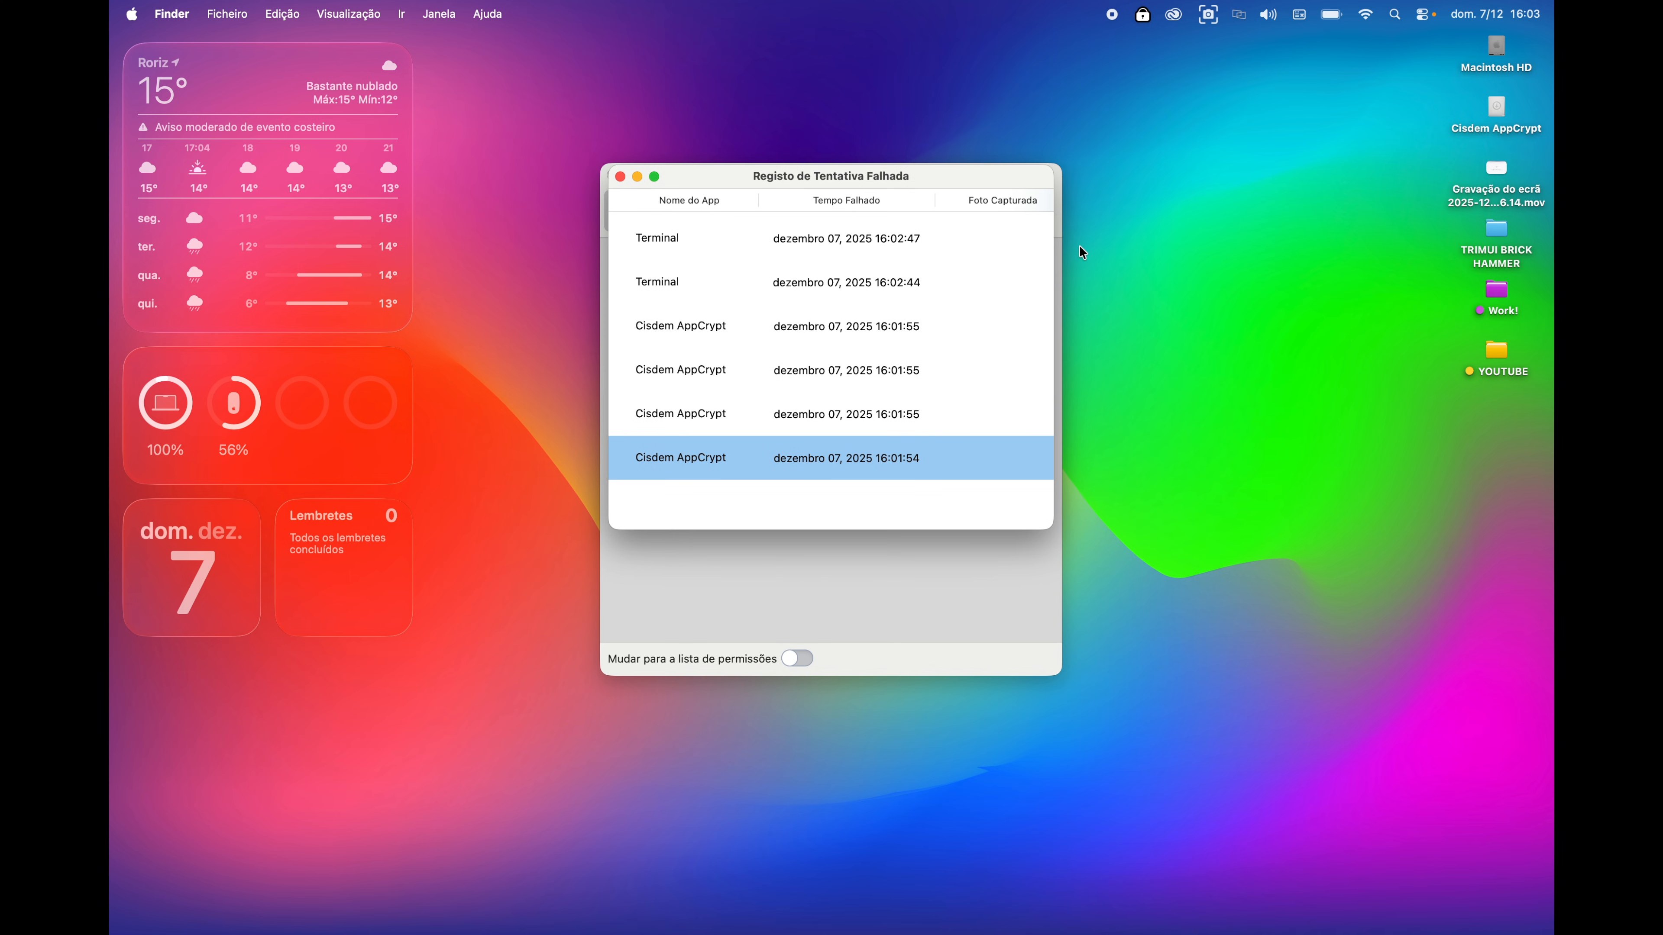
left_click(841, 237)
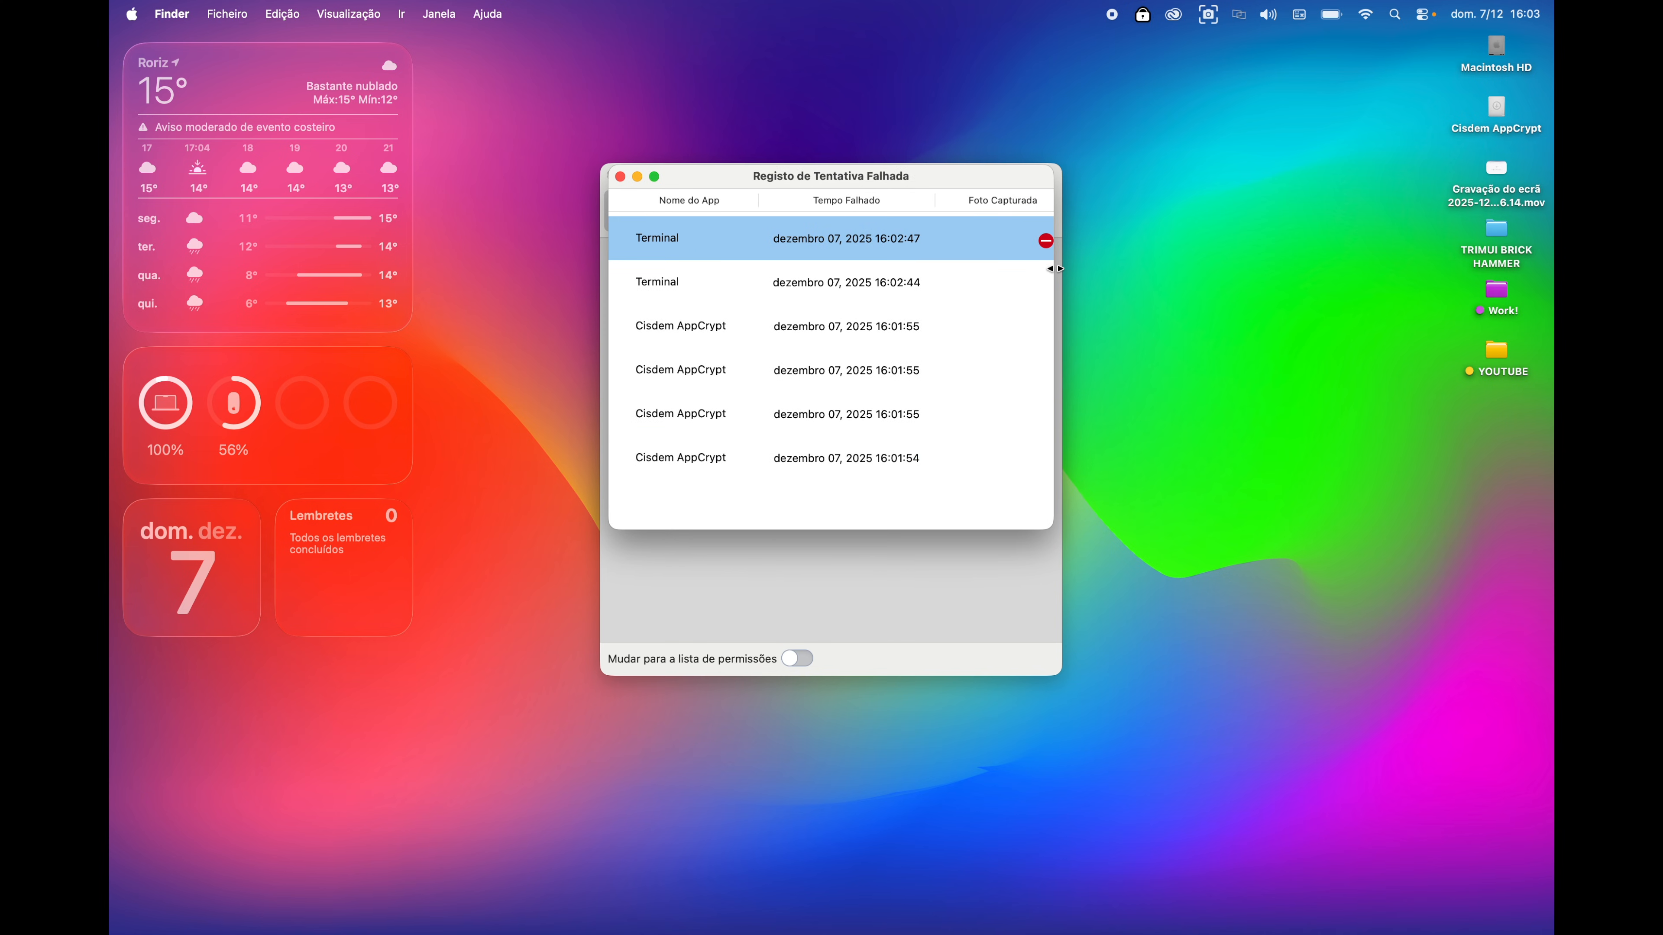
left_click_drag(1056, 267, 1190, 268)
left_click_drag(1086, 185, 1010, 266)
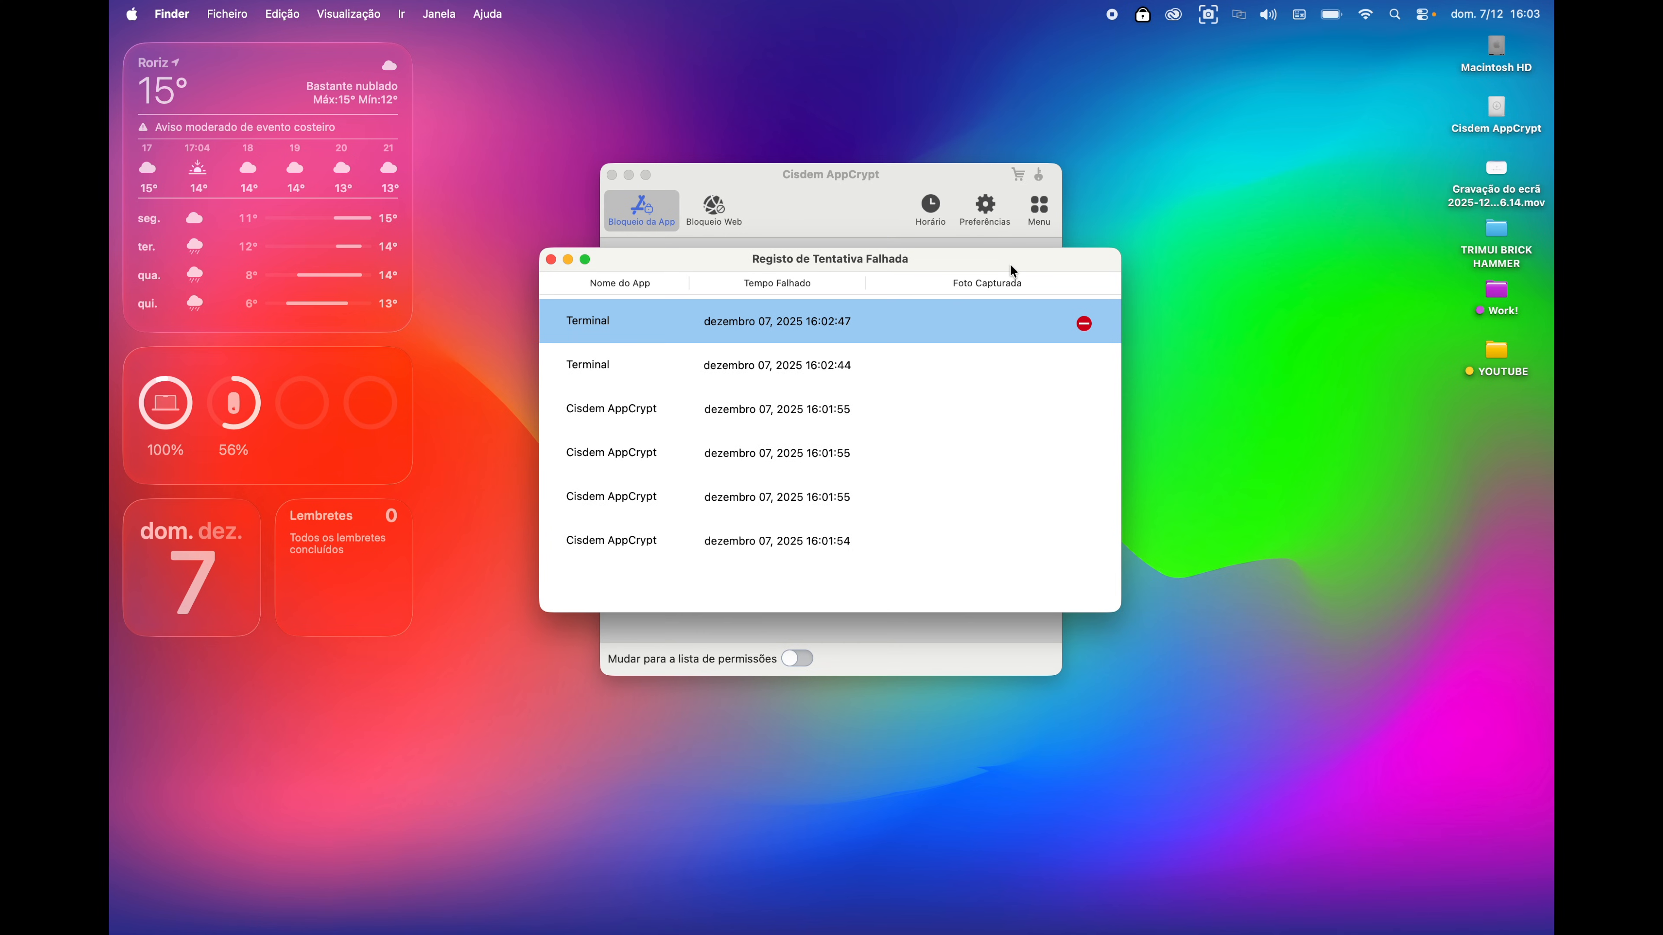